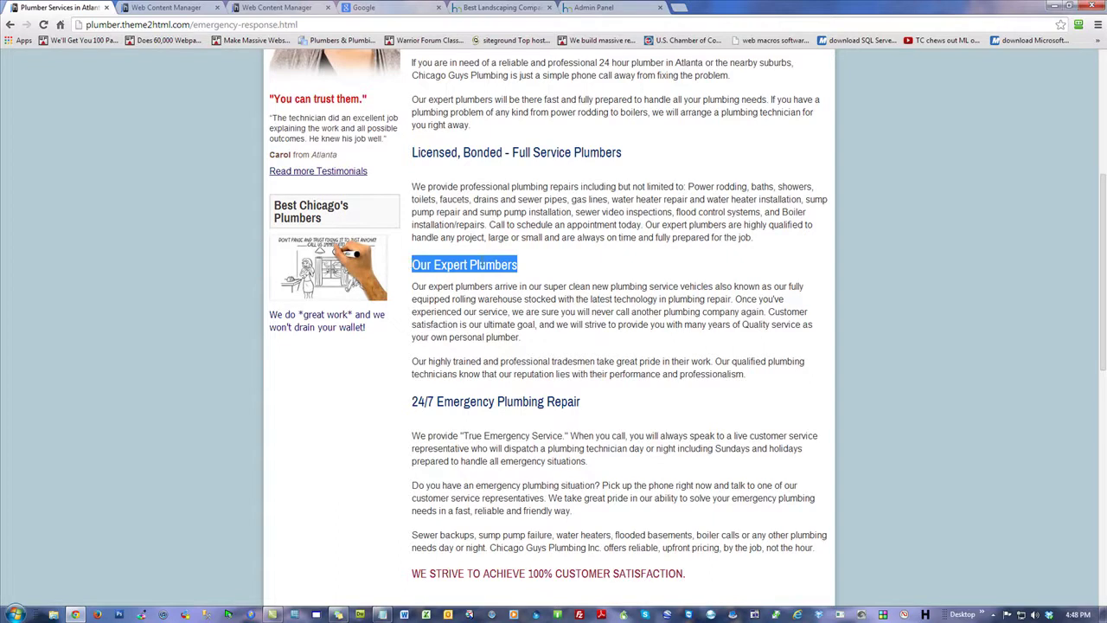
- Go from the Emergency Response! page to the live site's home page
{"action": "left_click_drag", "start_coordinate": [521, 338], "coordinate": [412, 286]}
{"action": "left_click", "coordinate": [623, 282]}
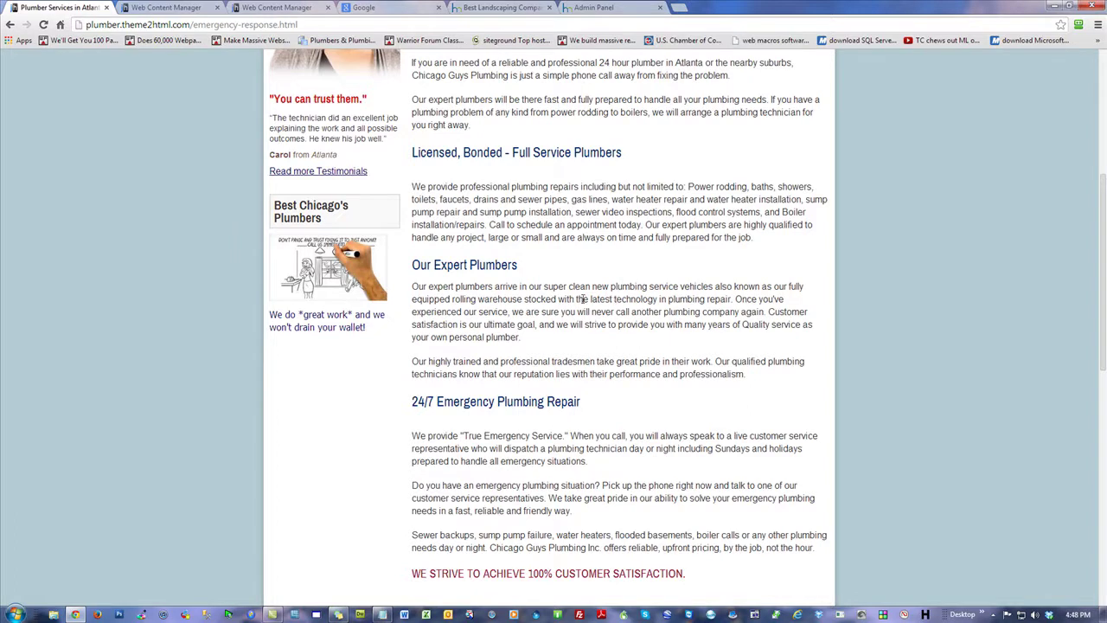
{"action": "scroll", "coordinate": [570, 397], "scroll_direction": "up", "scroll_amount": 4}
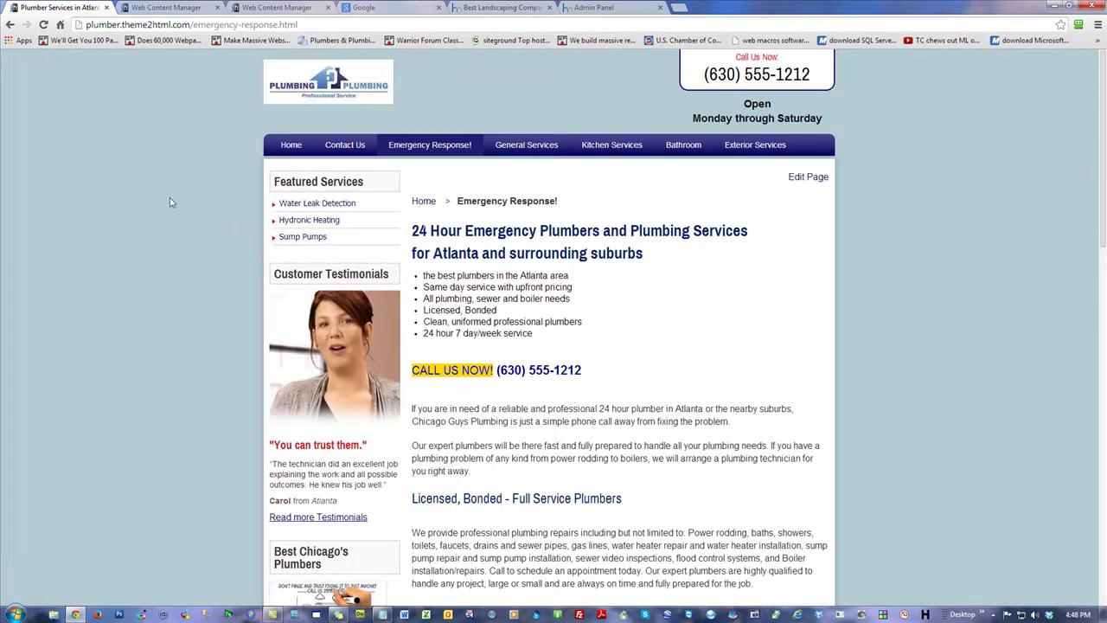
{"action": "left_click", "coordinate": [291, 145]}
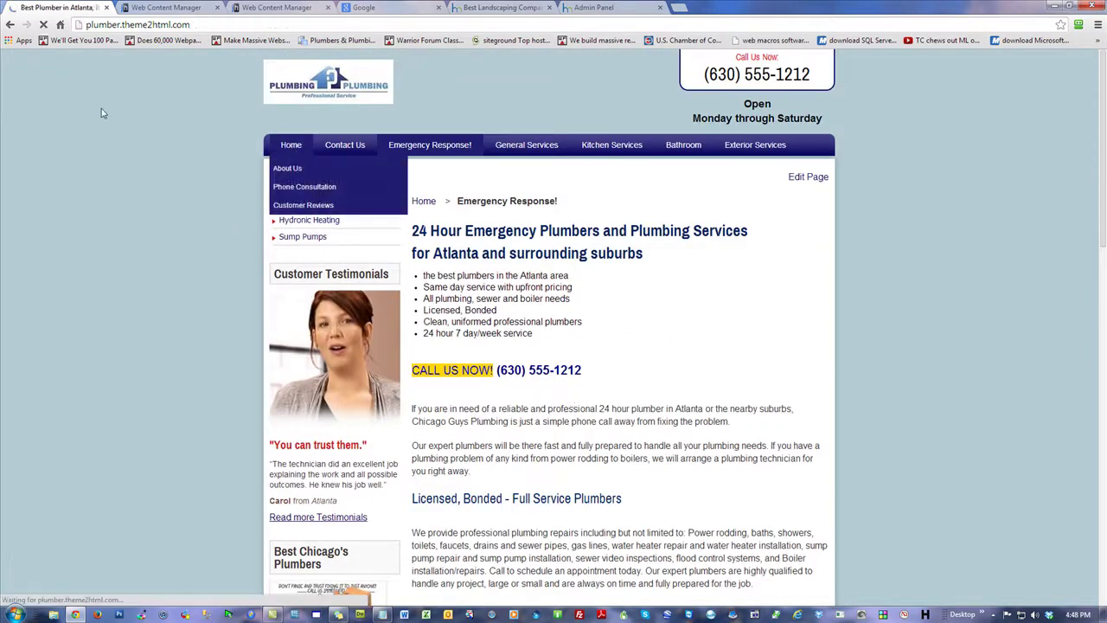
- Switch to the site's admin panel and open the list of all website pages for management
{"action": "left_click", "coordinate": [167, 7]}
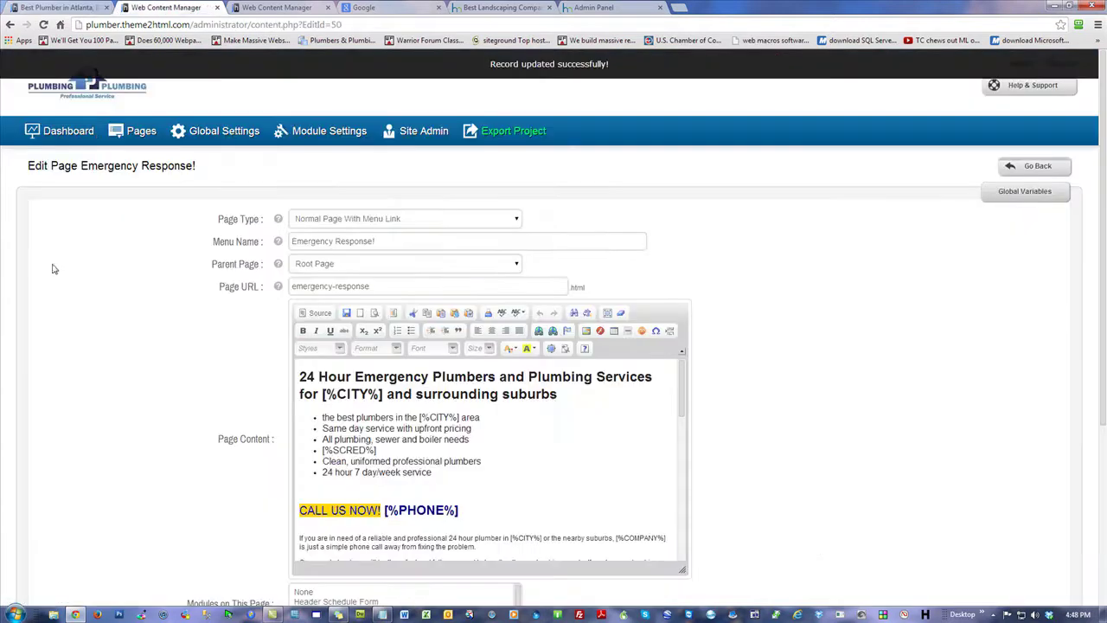
{"action": "scroll", "coordinate": [872, 345], "scroll_direction": "down", "scroll_amount": 3}
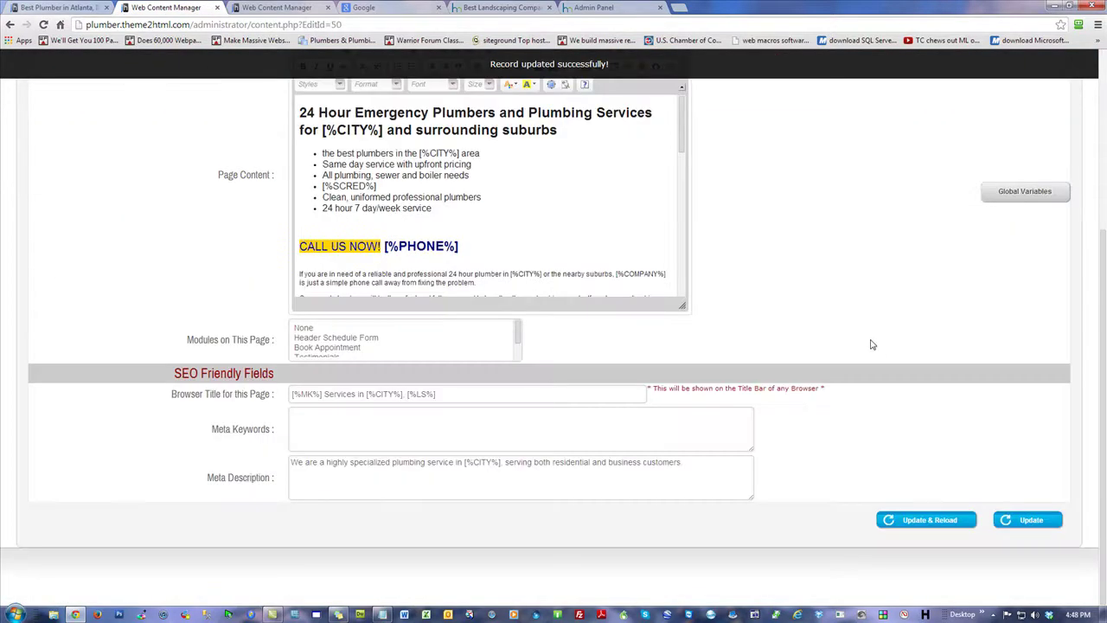
{"action": "scroll", "coordinate": [850, 331], "scroll_direction": "up", "scroll_amount": 3}
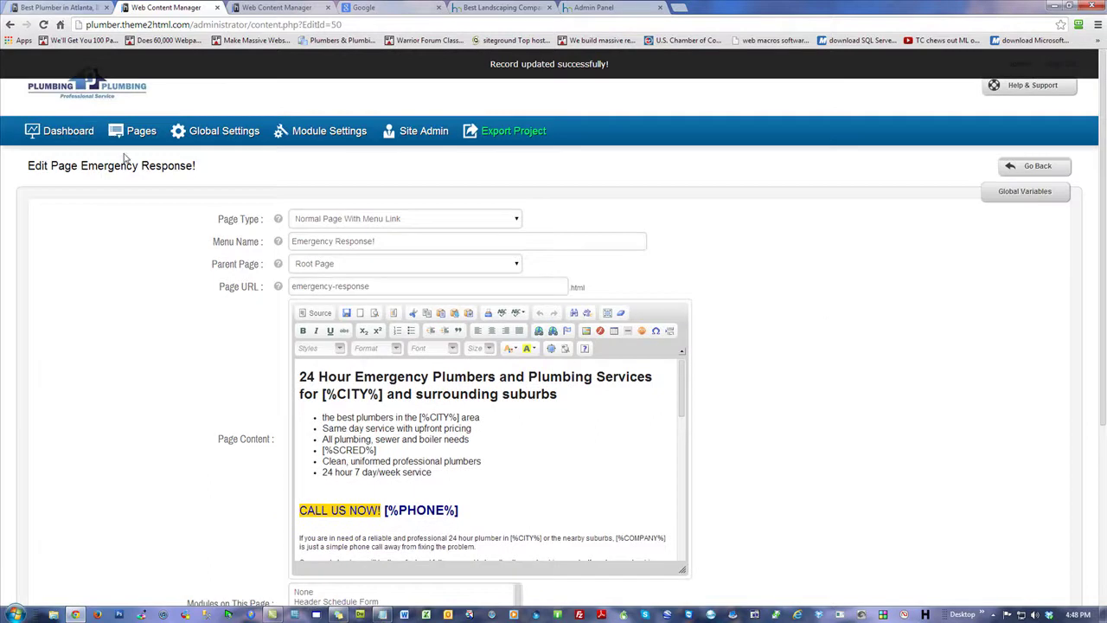
{"action": "left_click", "coordinate": [65, 136]}
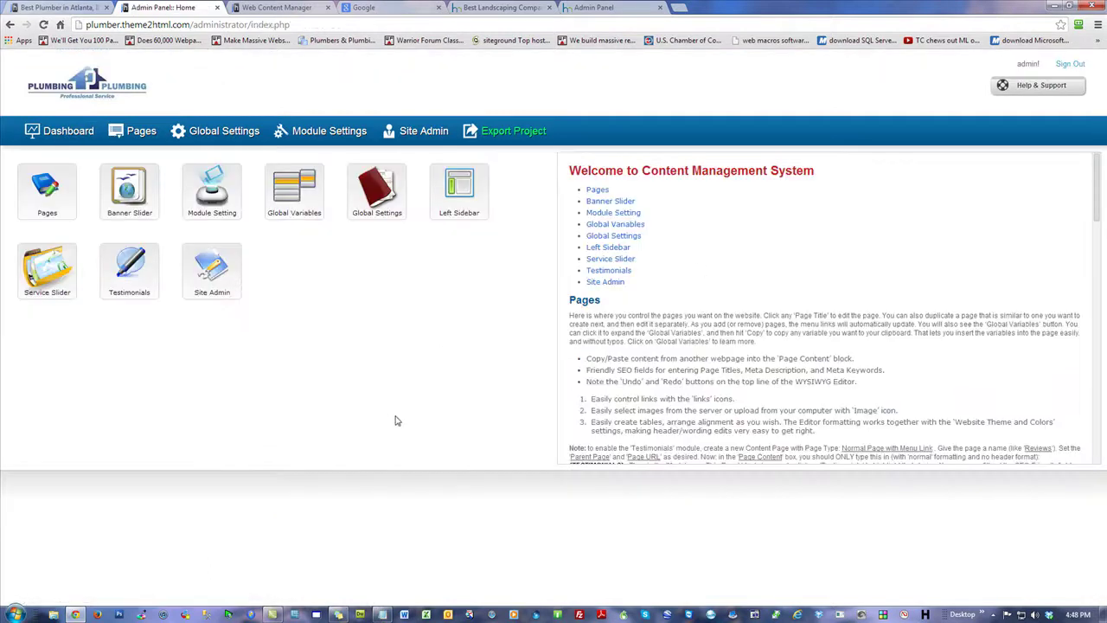
{"action": "left_click", "coordinate": [57, 194]}
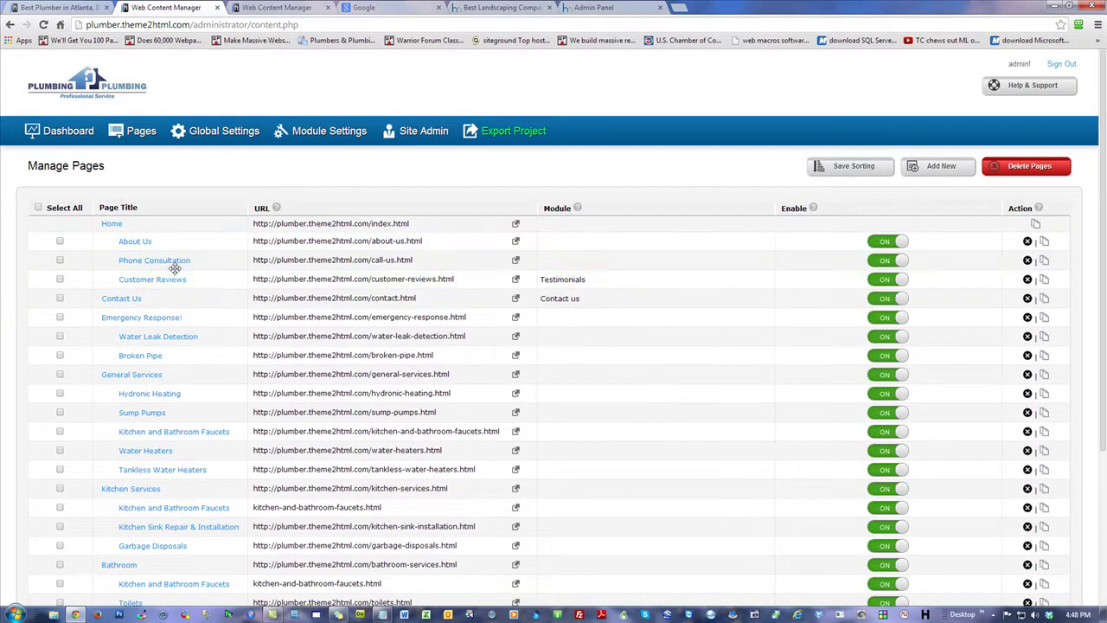
- Move Customer Reviews to the first place under Home, save the sorting, and refresh the live site and the page list
{"action": "left_click_drag", "start_coordinate": [171, 284], "coordinate": [292, 250]}
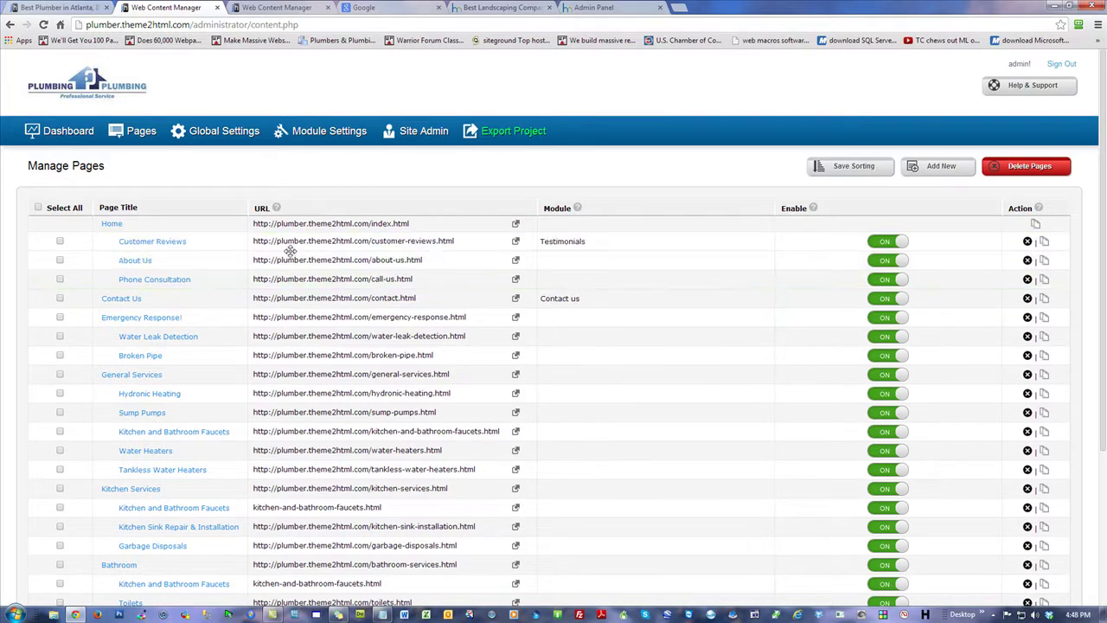
{"action": "left_click", "coordinate": [851, 166]}
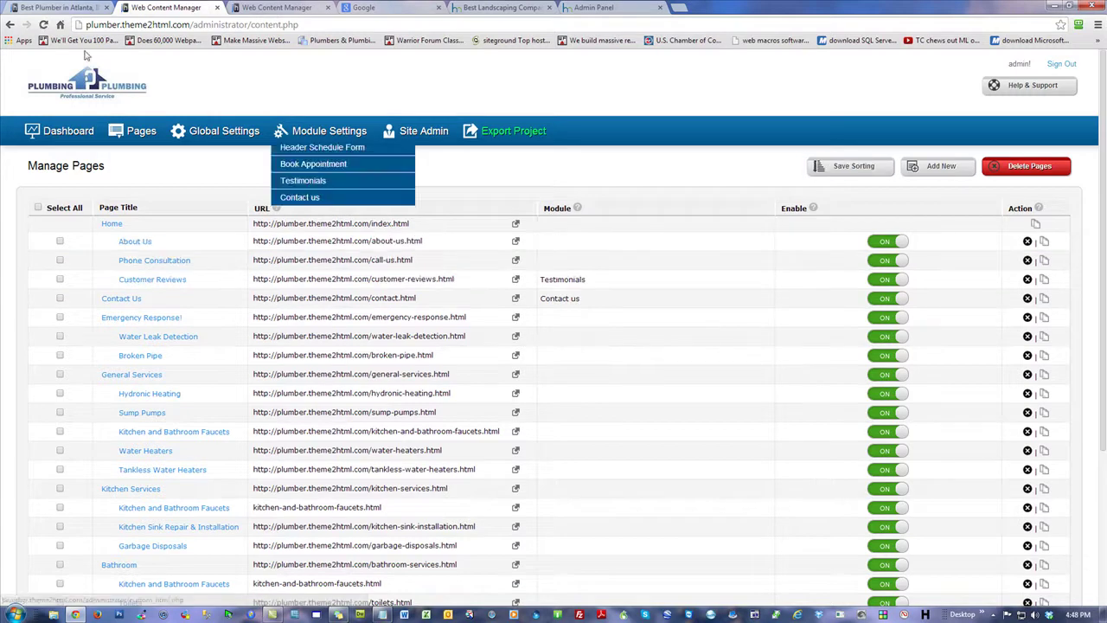
{"action": "left_click", "coordinate": [65, 8]}
{"action": "left_click", "coordinate": [44, 24]}
{"action": "mouse_move", "coordinate": [294, 144]}
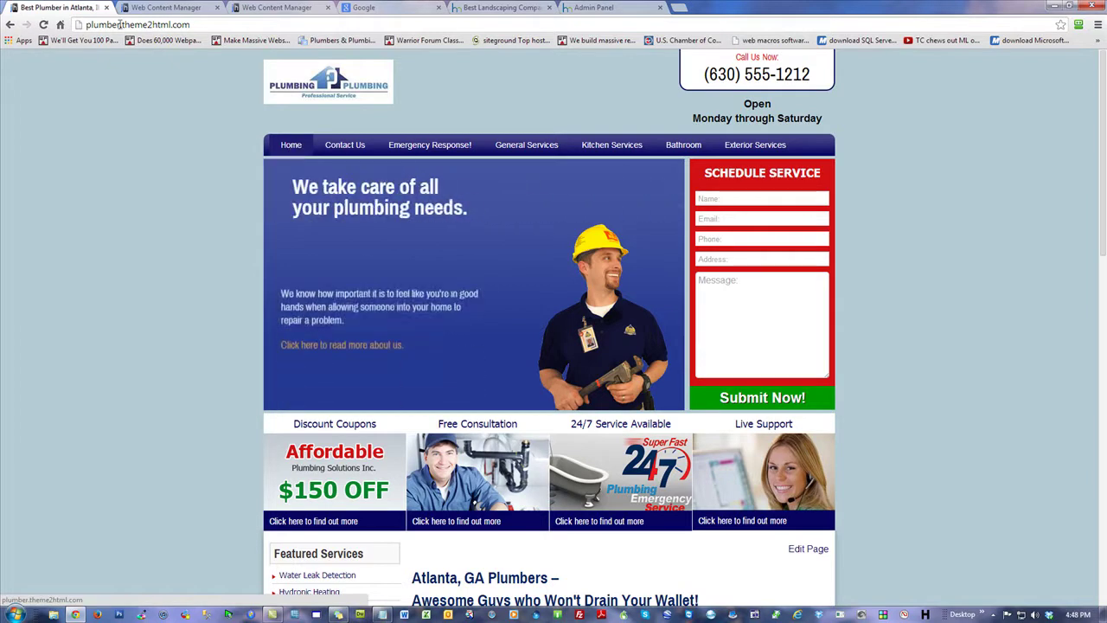
{"action": "left_click", "coordinate": [166, 10]}
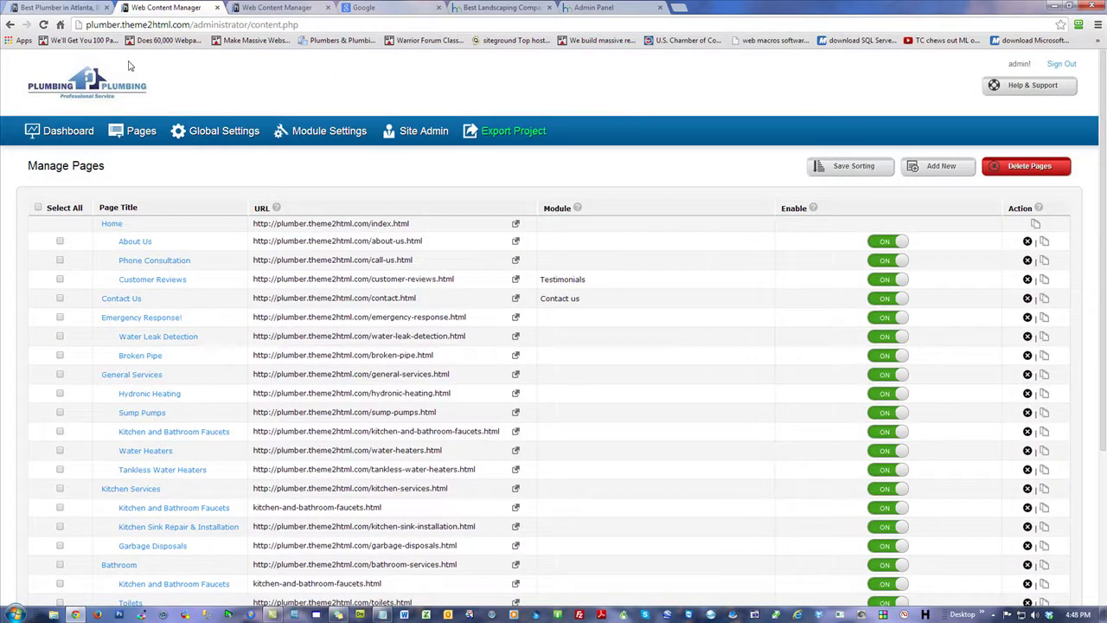
{"action": "left_click", "coordinate": [45, 24]}
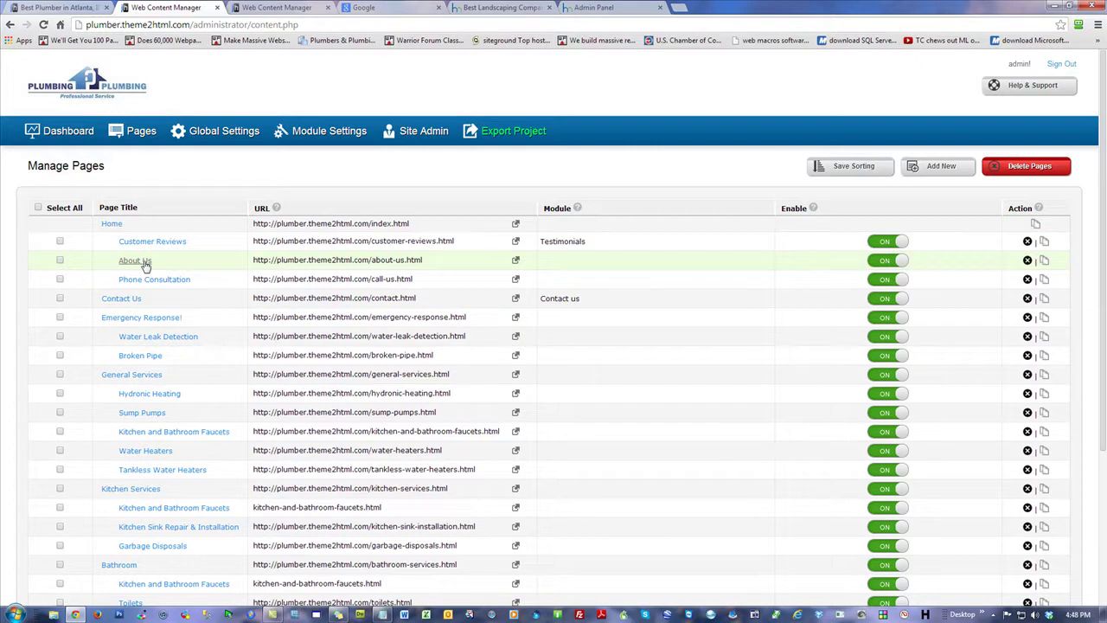
- Examine the General Services, Kitchen Services and Bathroom submenus in the live site's navigation
{"action": "left_click", "coordinate": [67, 8]}
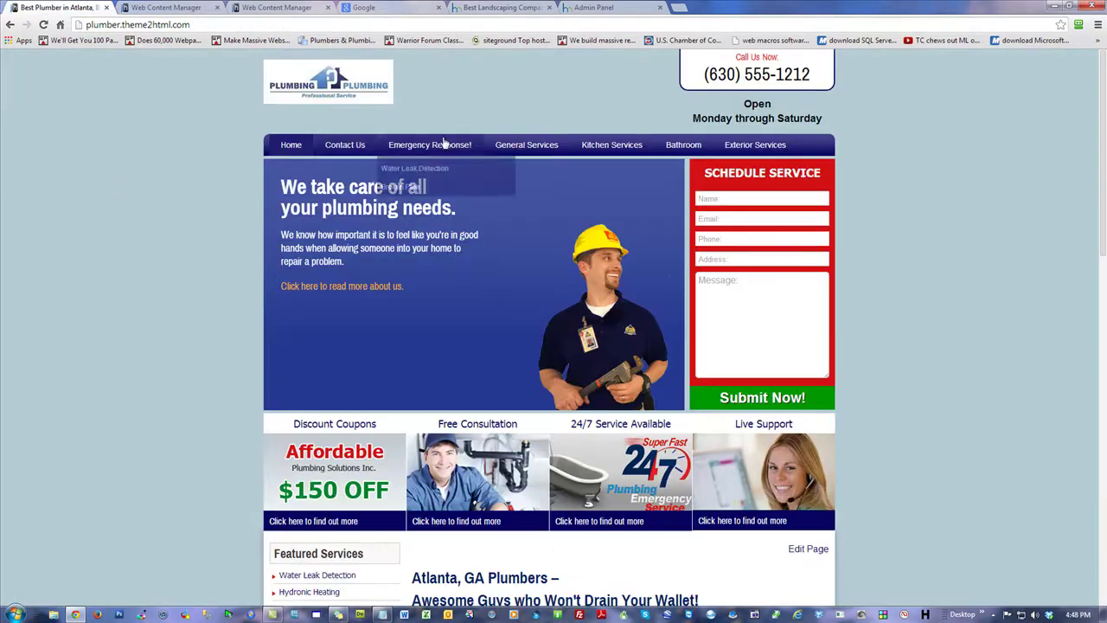
{"action": "mouse_move", "coordinate": [532, 152]}
{"action": "mouse_move", "coordinate": [623, 153]}
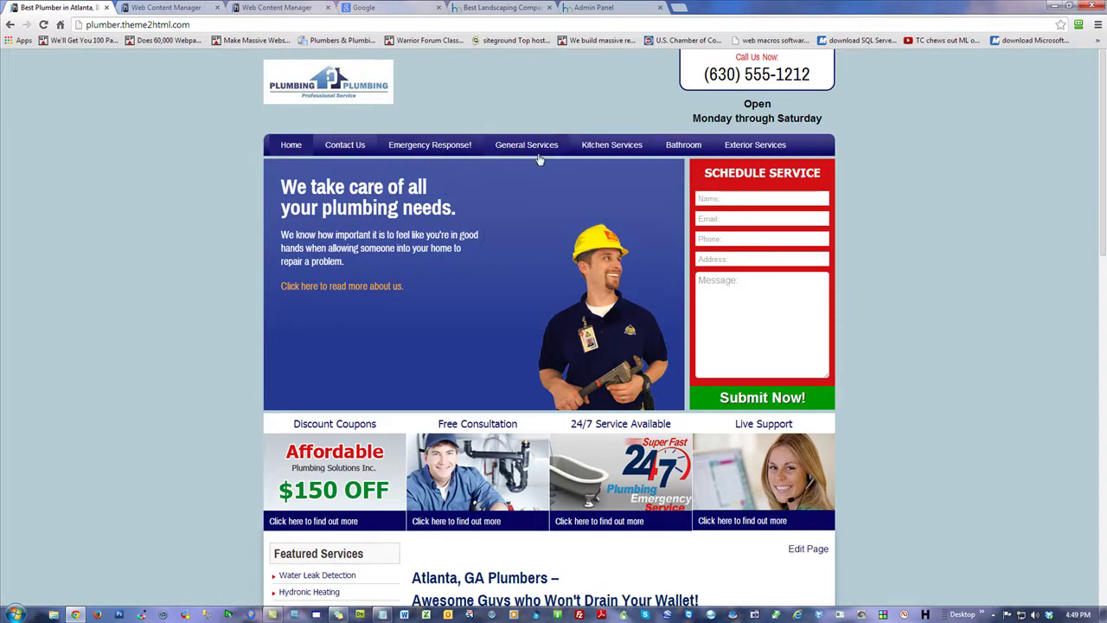
{"action": "mouse_move", "coordinate": [683, 152]}
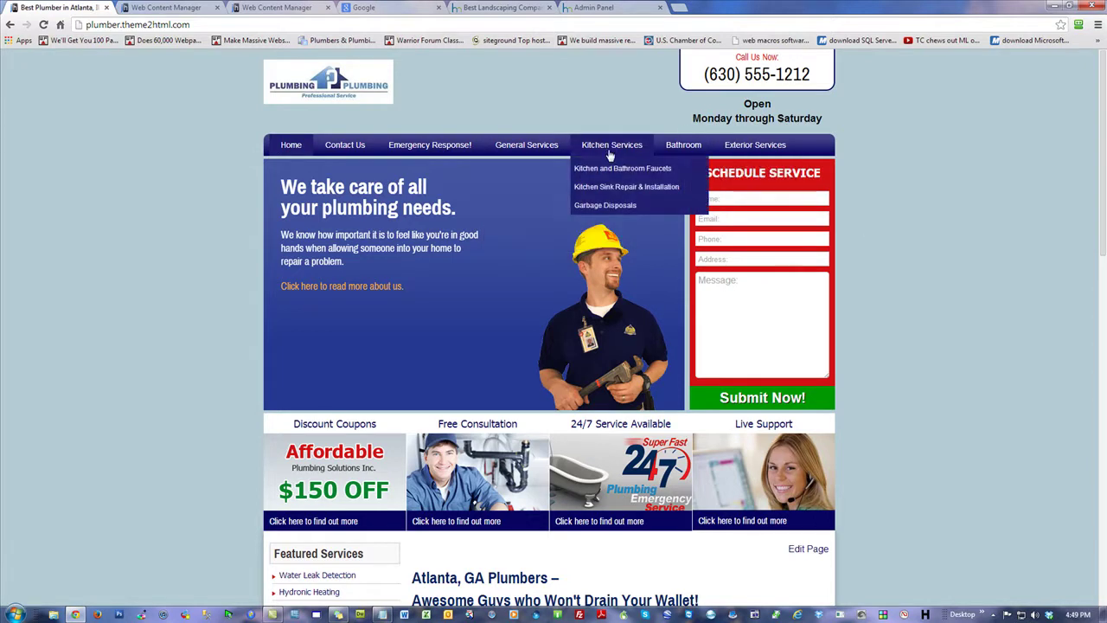
- Duplicate the Toilets page listed under Bathroom in the admin page list
{"action": "left_click", "coordinate": [163, 9]}
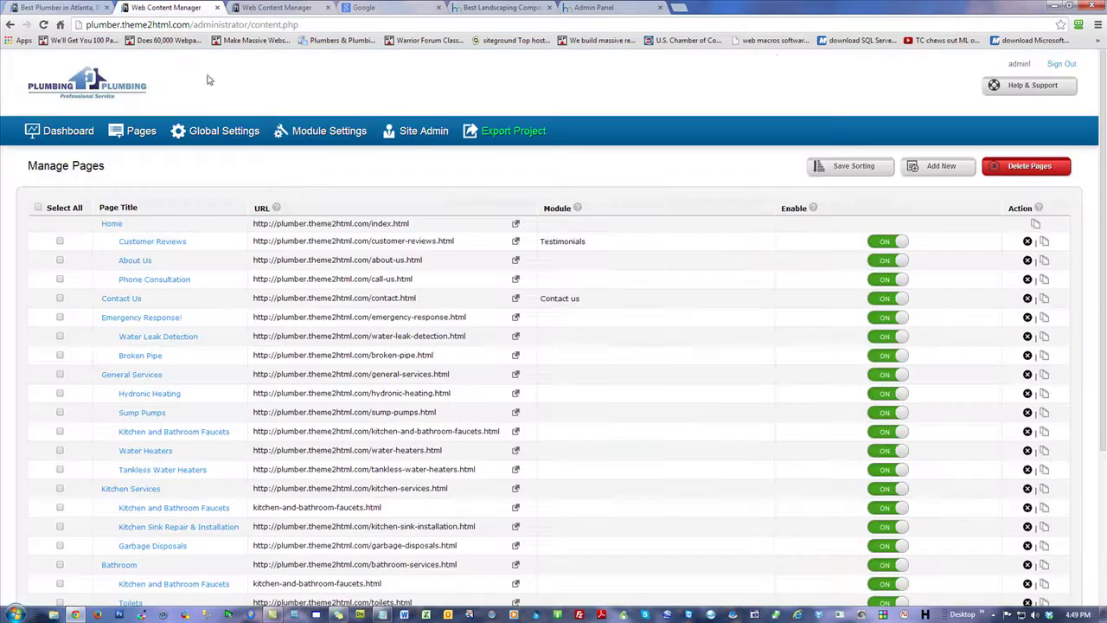
{"action": "scroll", "coordinate": [526, 433], "scroll_direction": "down", "scroll_amount": 3}
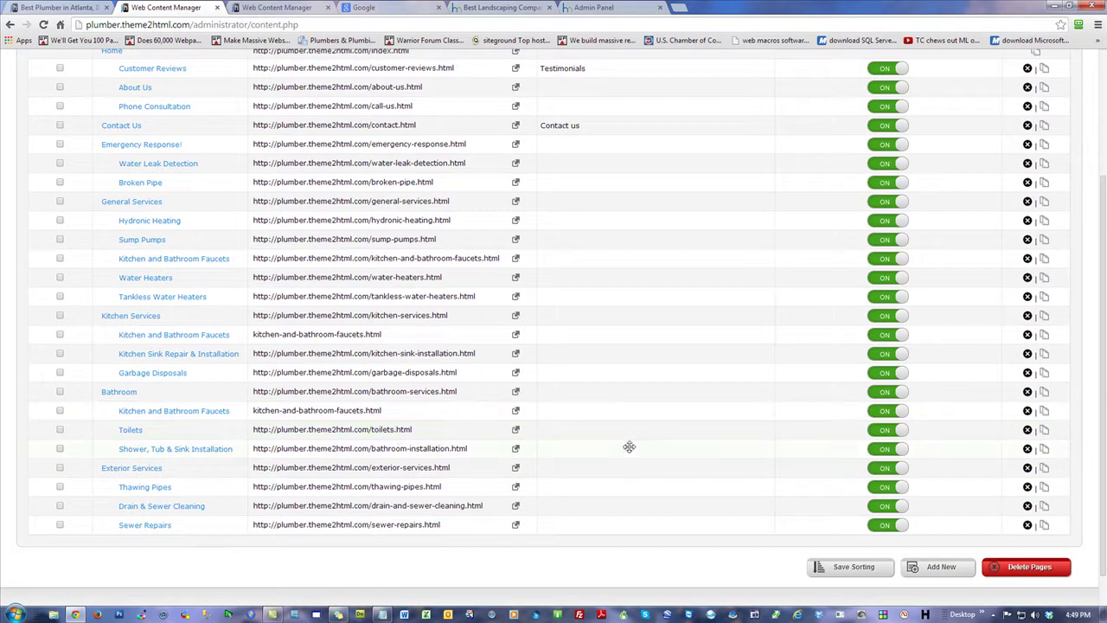
{"action": "left_click", "coordinate": [1045, 430]}
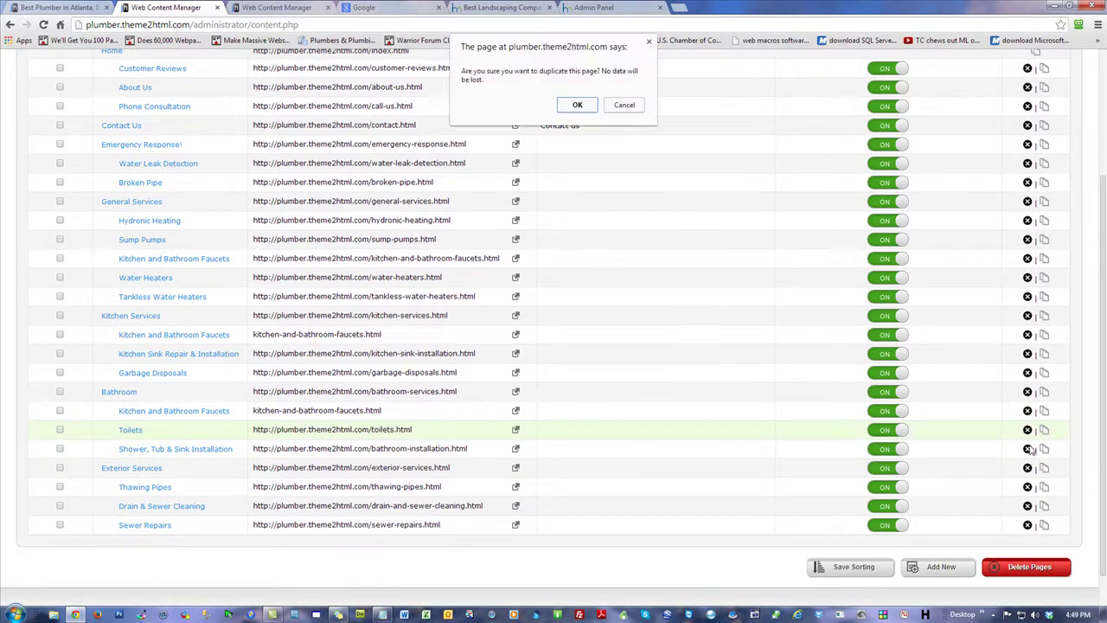
{"action": "left_click", "coordinate": [577, 105]}
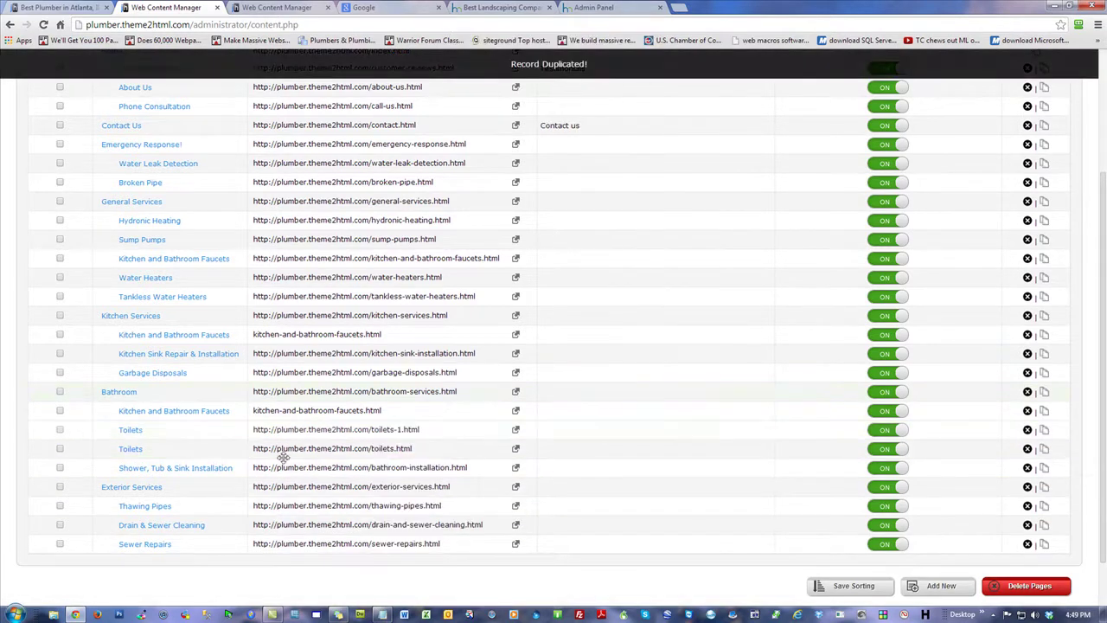
- Open the duplicated toilets-1 page for editing and set its menu name to Kitchen Sink Drains
{"action": "left_click", "coordinate": [131, 429]}
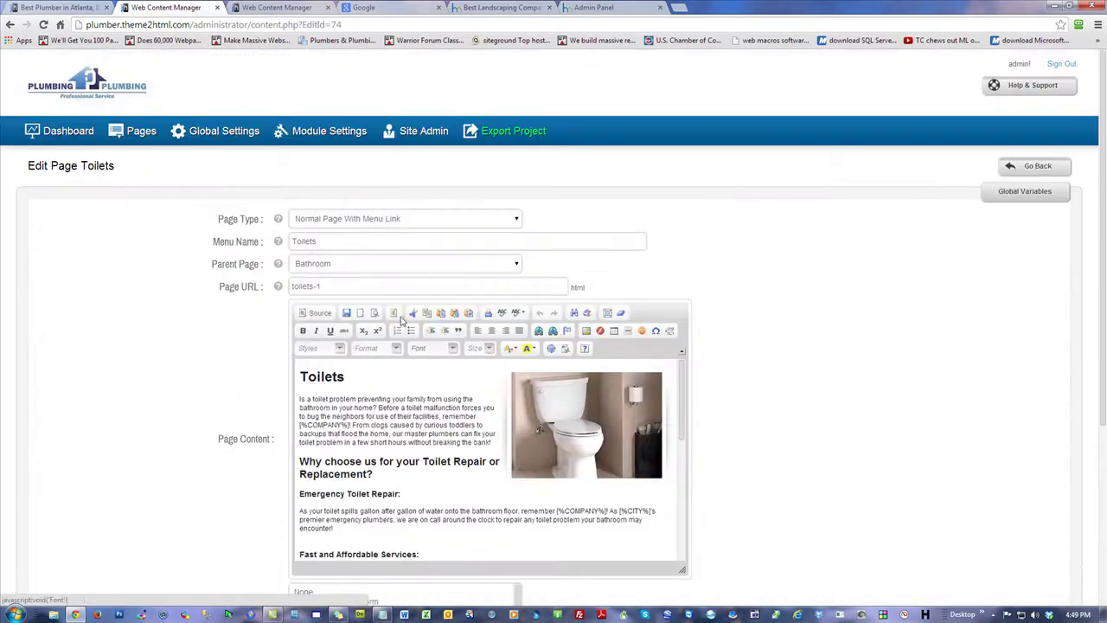
{"action": "type", "text": "Kiutc"}
{"action": "key", "text": "BackSpace"}
{"action": "type", "text": "tchen"}
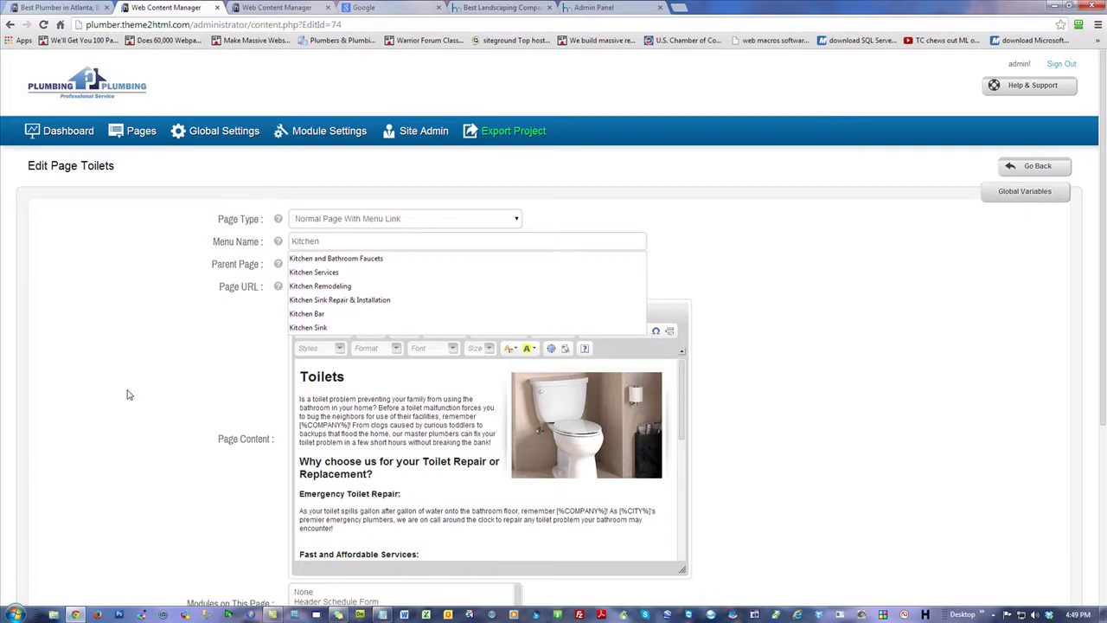
{"action": "type", "text": "Sinks"}
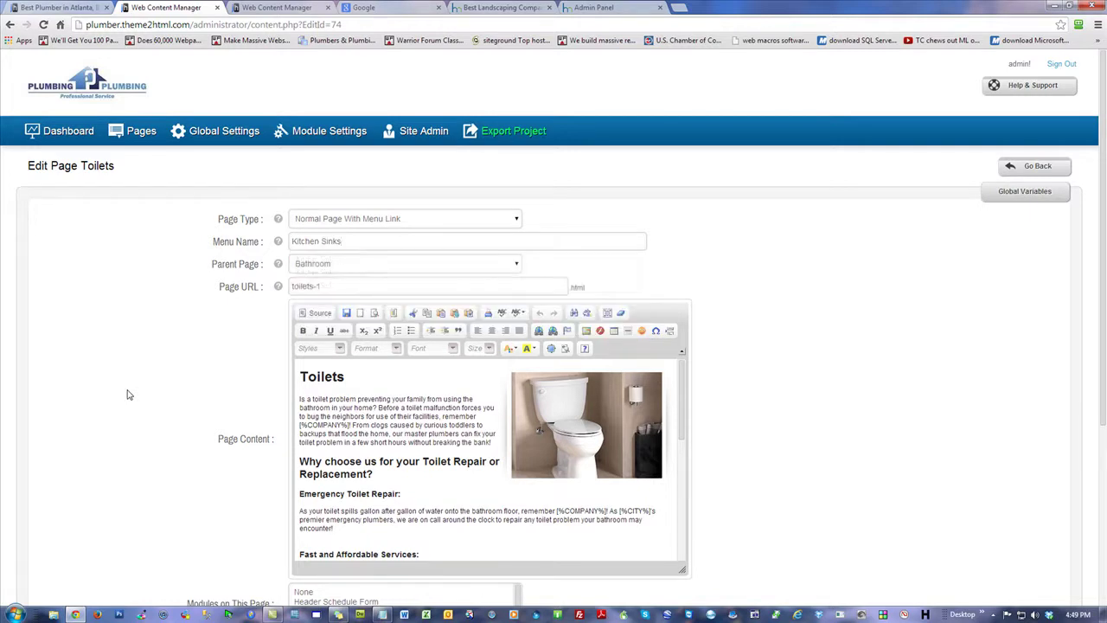
{"action": "key", "text": "BackSpace"}
{"action": "type", "text": "Drains"}
- Set the page's parent to Kitchen Services and its page URL to kitchen-sink-drains
{"action": "left_click", "coordinate": [390, 265]}
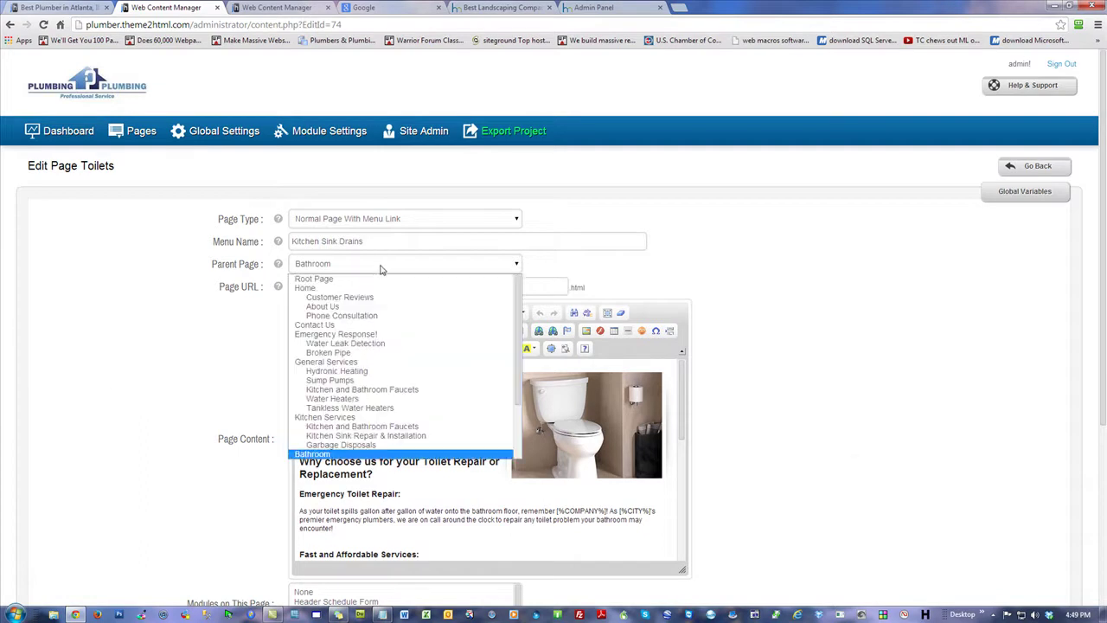
{"action": "left_click", "coordinate": [323, 418]}
{"action": "left_click_drag", "start_coordinate": [353, 286], "coordinate": [128, 492]}
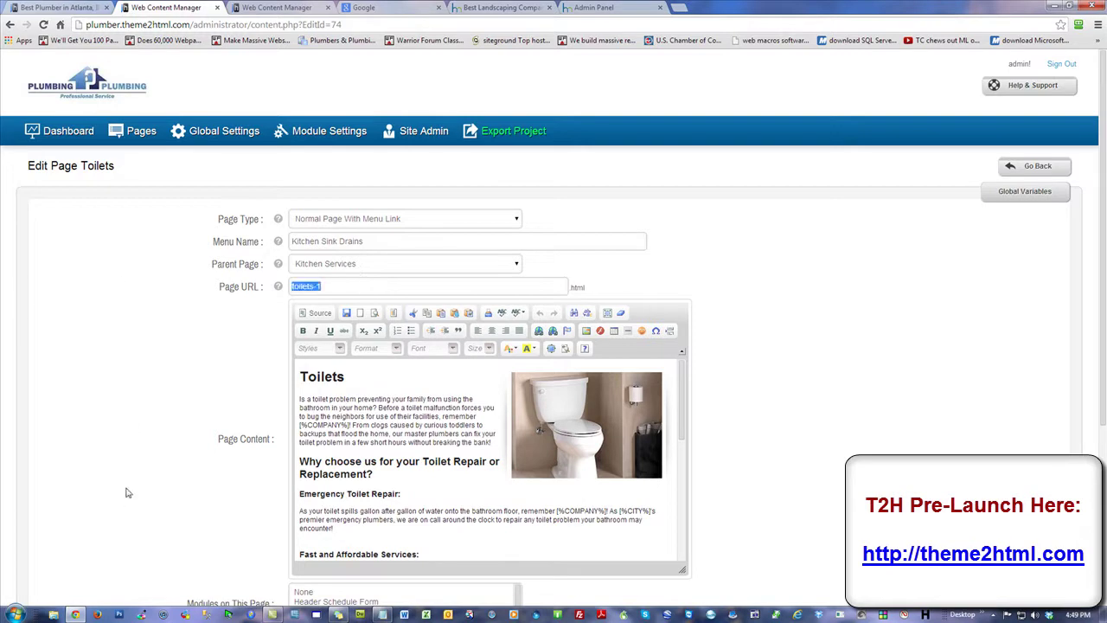
{"action": "type", "text": "kitch"}
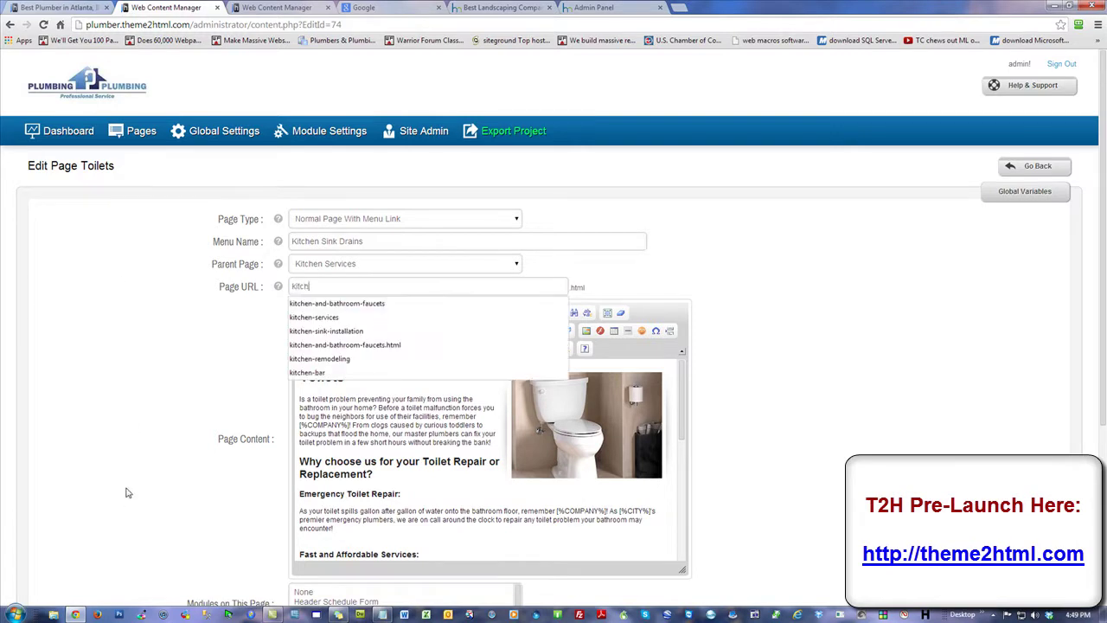
{"action": "type", "text": "en-sink-drains"}
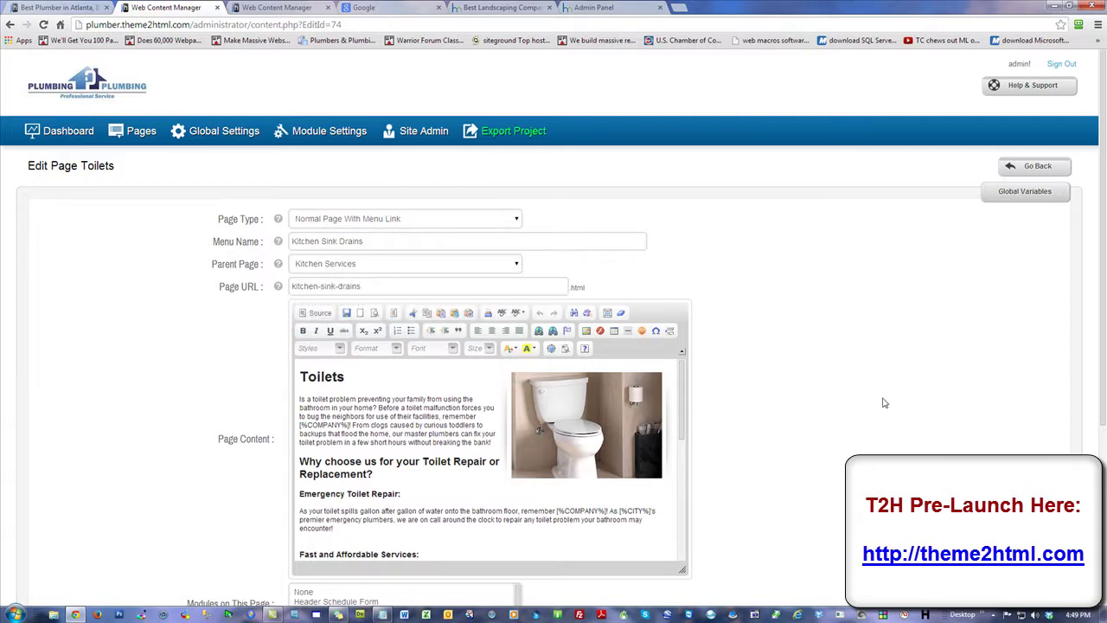
- Replace the toilet picture in the page content with water-heaters.jpg from the server's images
{"action": "scroll", "coordinate": [819, 394], "scroll_direction": "down", "scroll_amount": 2}
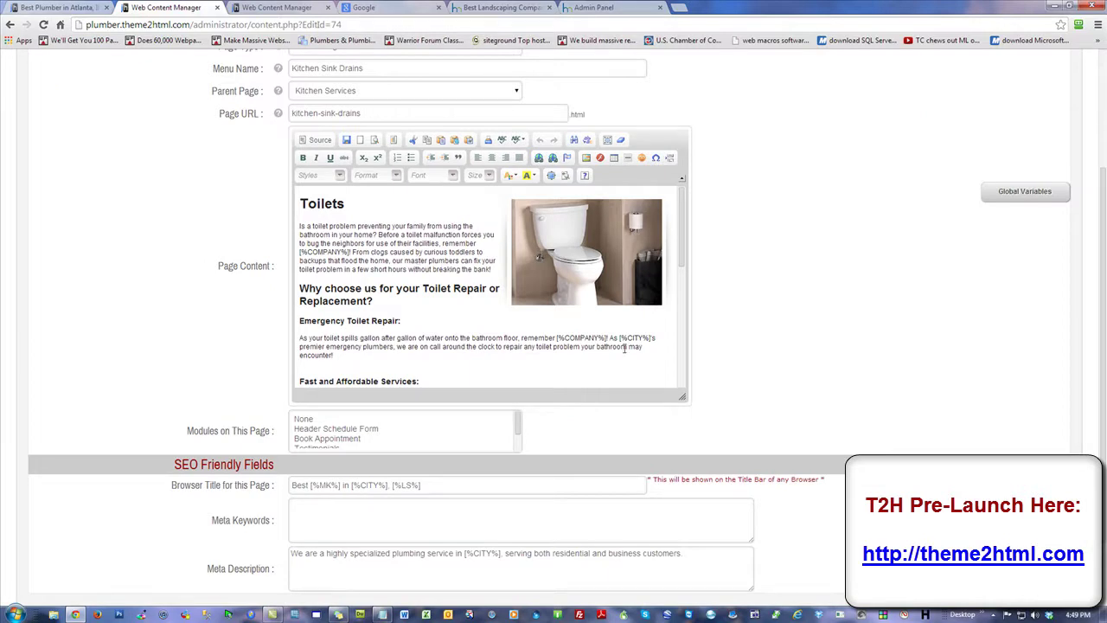
{"action": "left_click", "coordinate": [647, 255]}
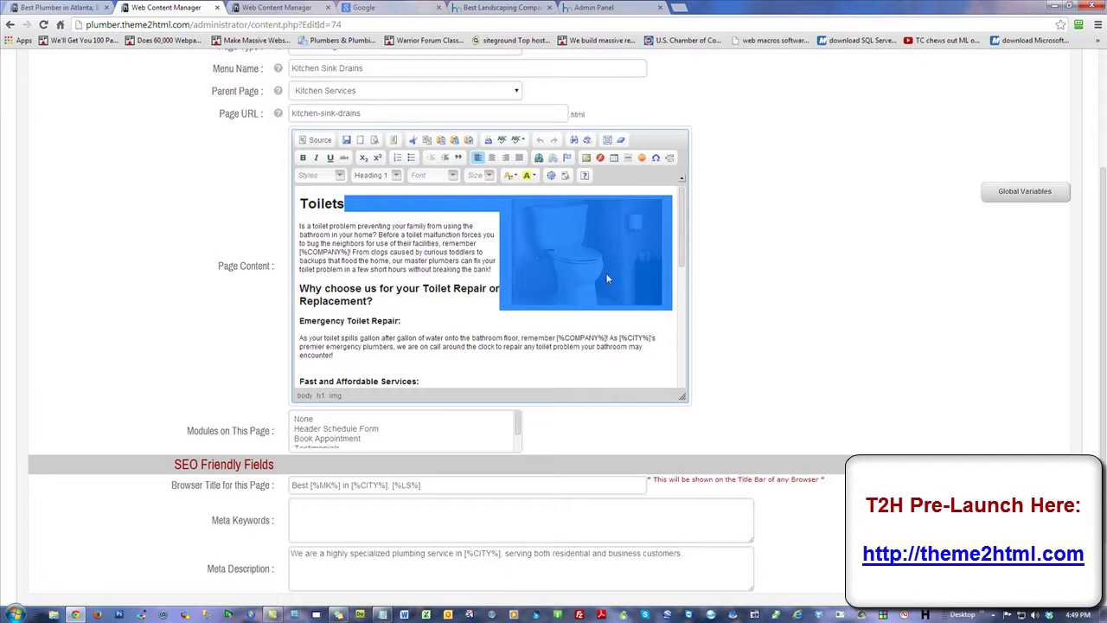
{"action": "left_click", "coordinate": [426, 245]}
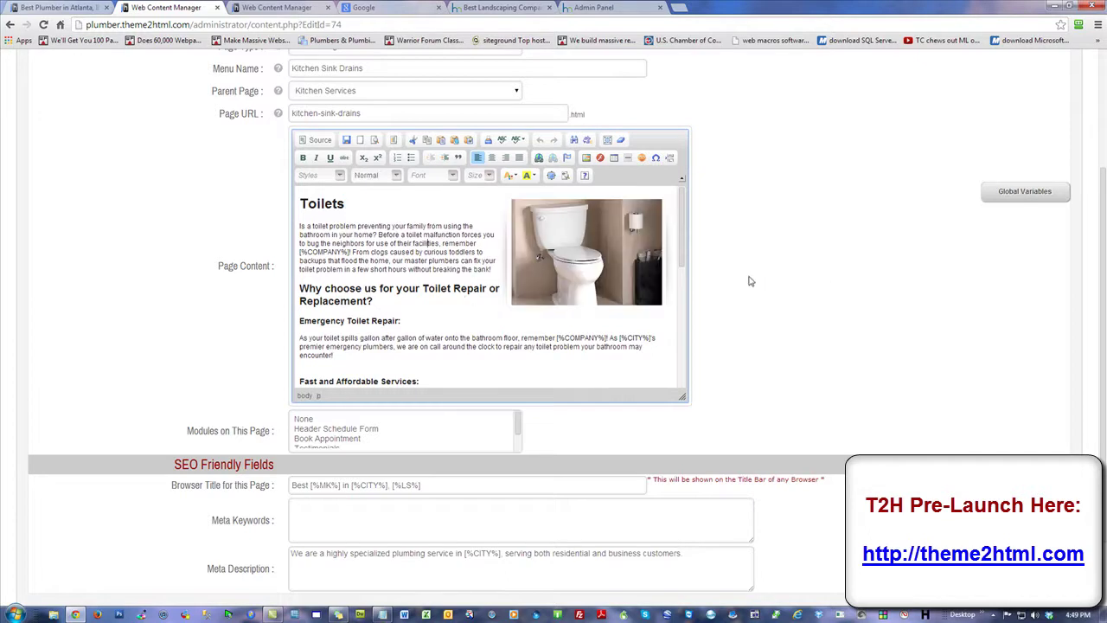
{"action": "left_click", "coordinate": [592, 223]}
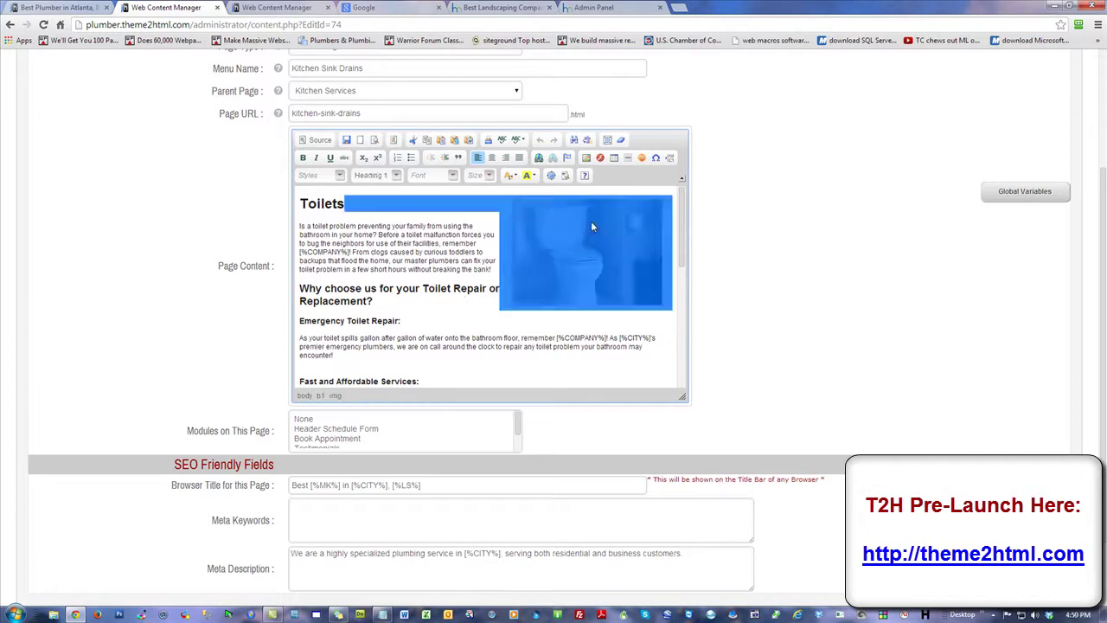
{"action": "left_click", "coordinate": [586, 160]}
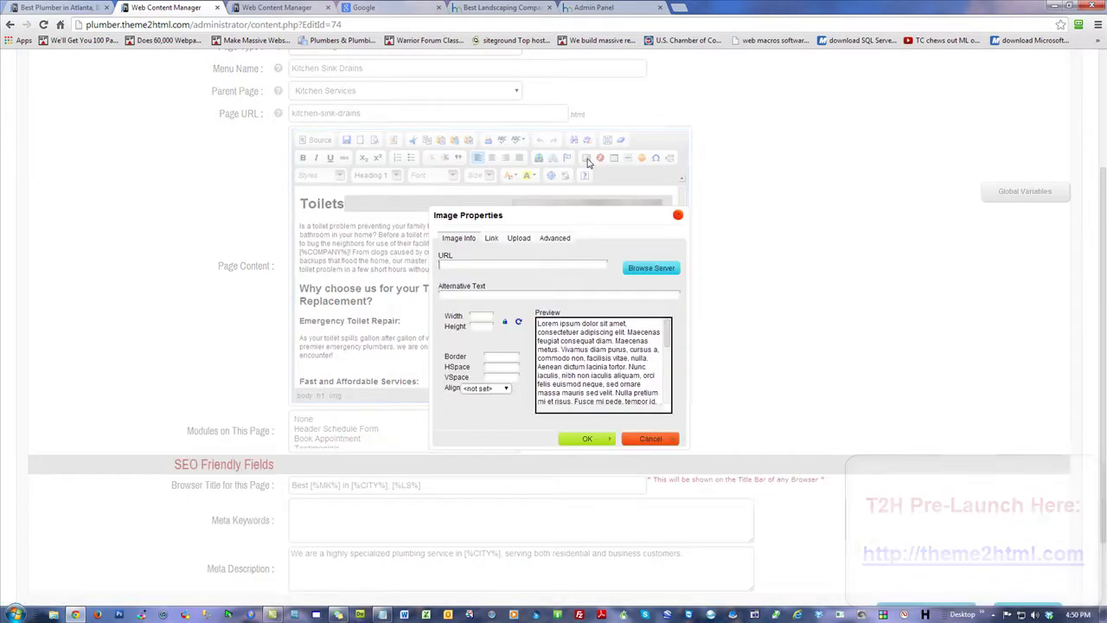
{"action": "left_click", "coordinate": [652, 269]}
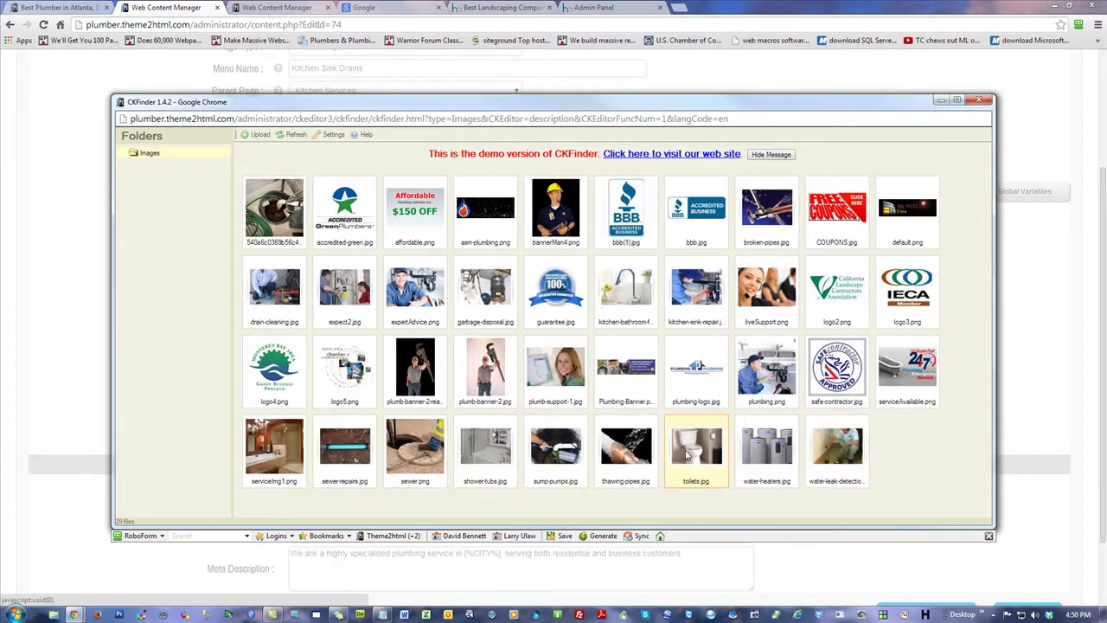
{"action": "double_click", "coordinate": [765, 447]}
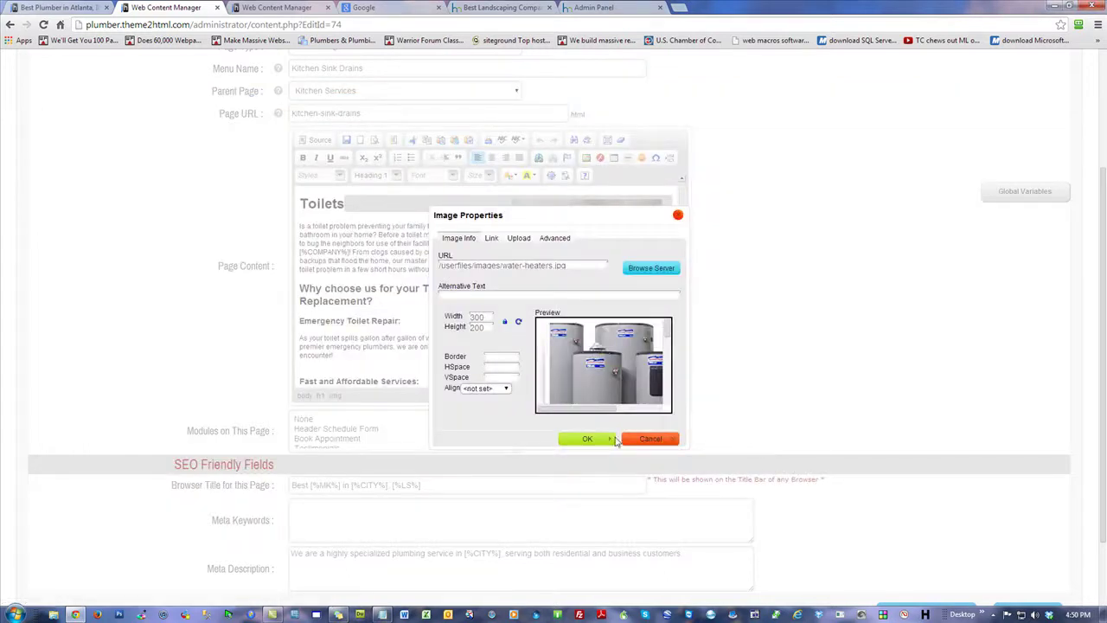
{"action": "left_click", "coordinate": [596, 440]}
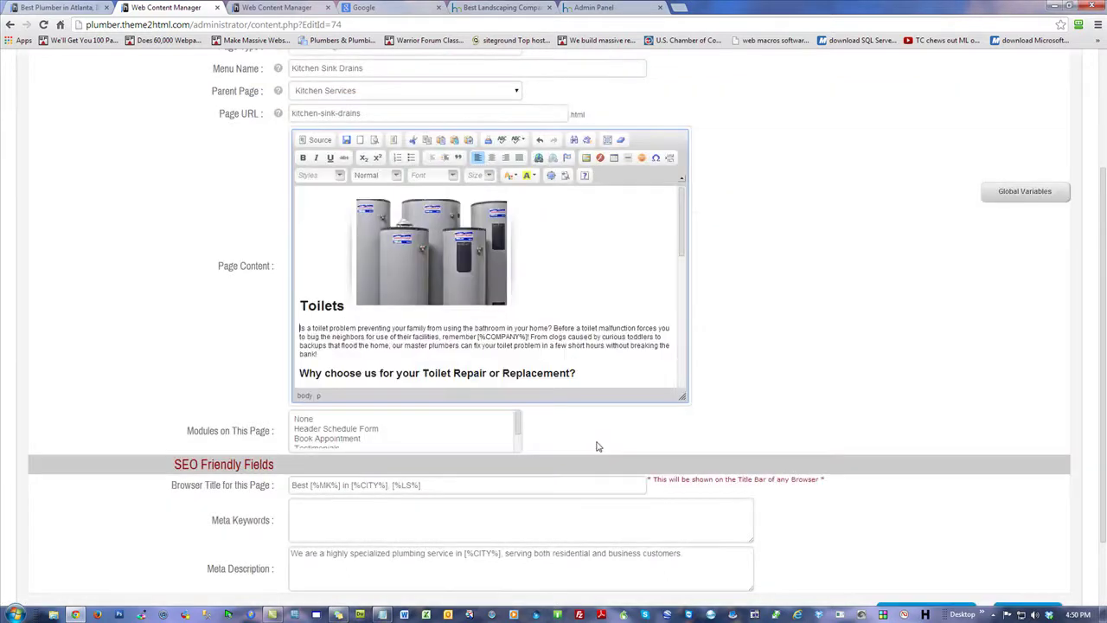
- Open the properties of the water heater image and set its width to 260 with the height locked in proportion
{"action": "left_click", "coordinate": [436, 246]}
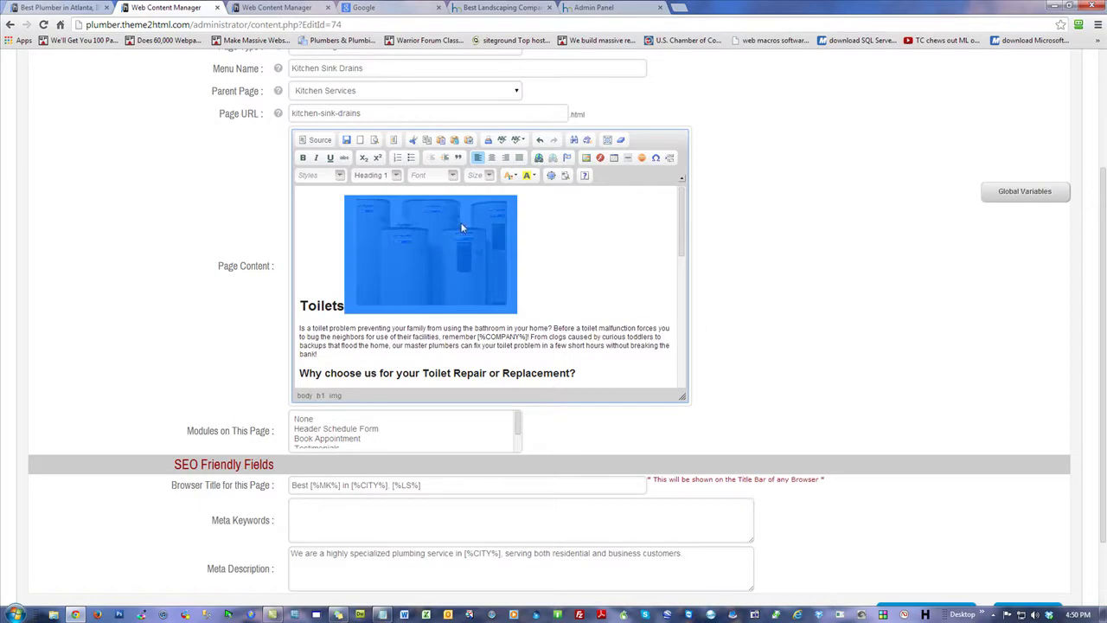
{"action": "left_click", "coordinate": [586, 158]}
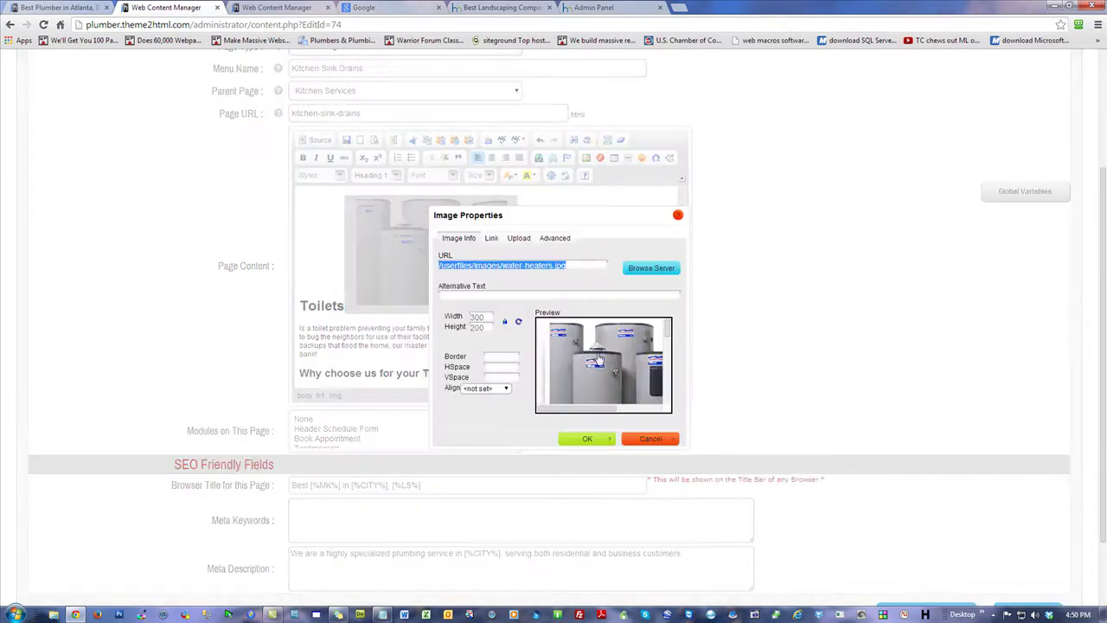
{"action": "left_click_drag", "start_coordinate": [494, 318], "coordinate": [407, 326]}
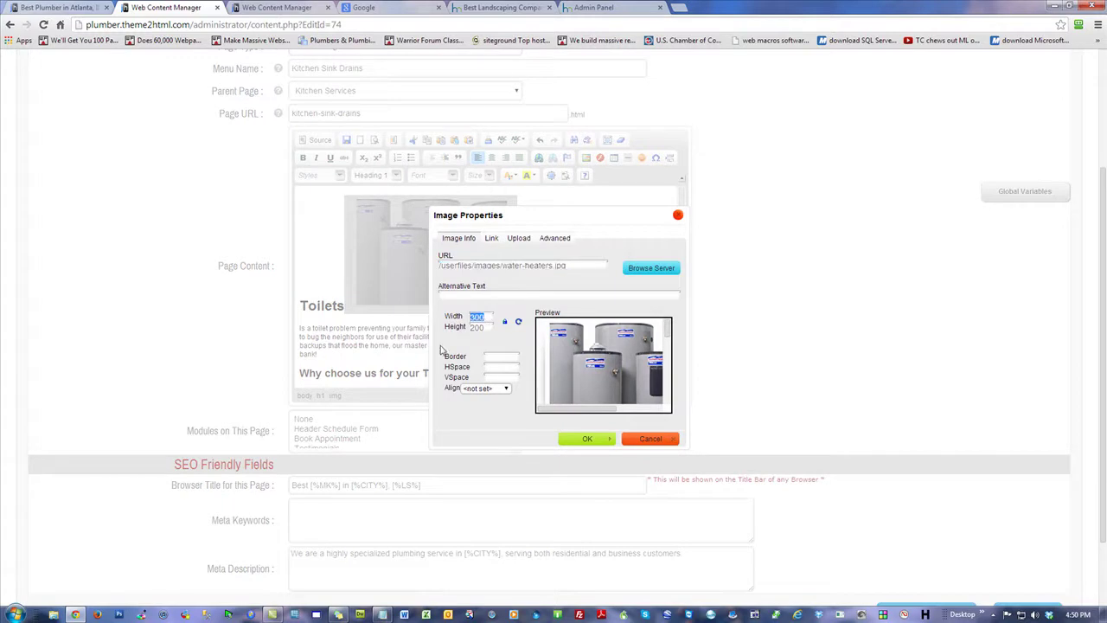
{"action": "type", "text": "280"}
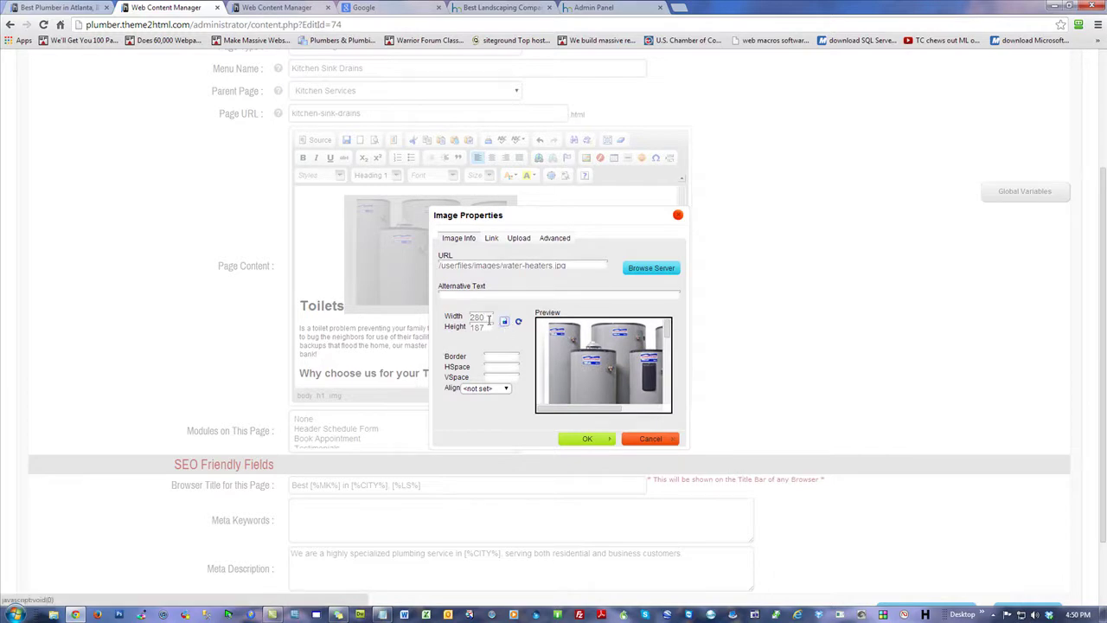
{"action": "left_click_drag", "start_coordinate": [489, 319], "coordinate": [474, 319]}
{"action": "left_click", "coordinate": [488, 315]}
{"action": "key", "text": "BackSpace"}
{"action": "key", "text": "BackSpace"}
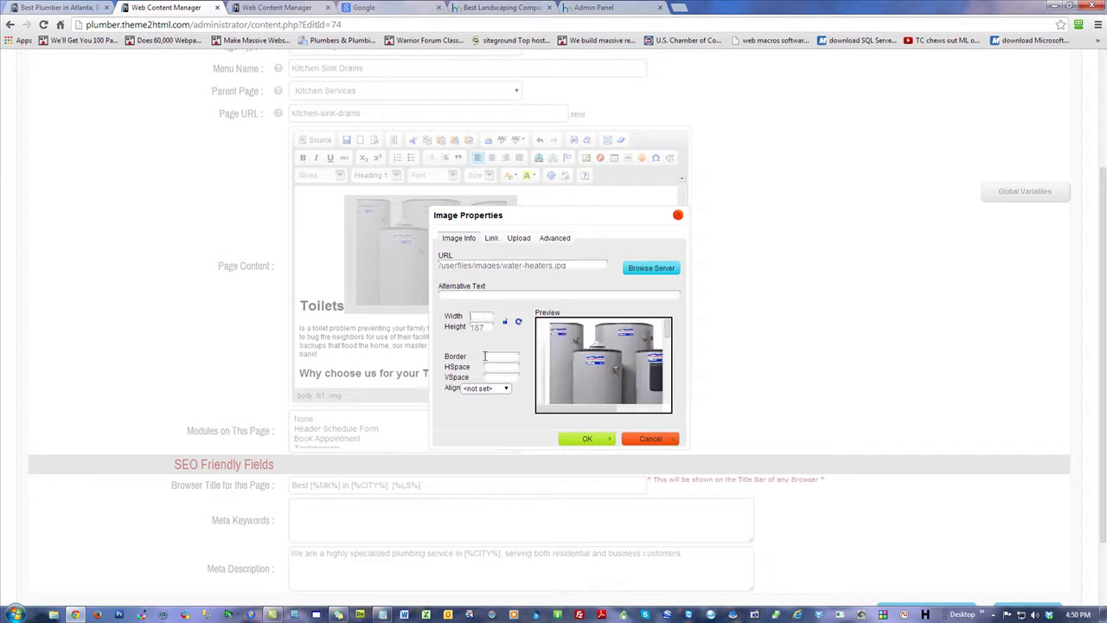
{"action": "type", "text": "300"}
{"action": "left_click", "coordinate": [506, 322]}
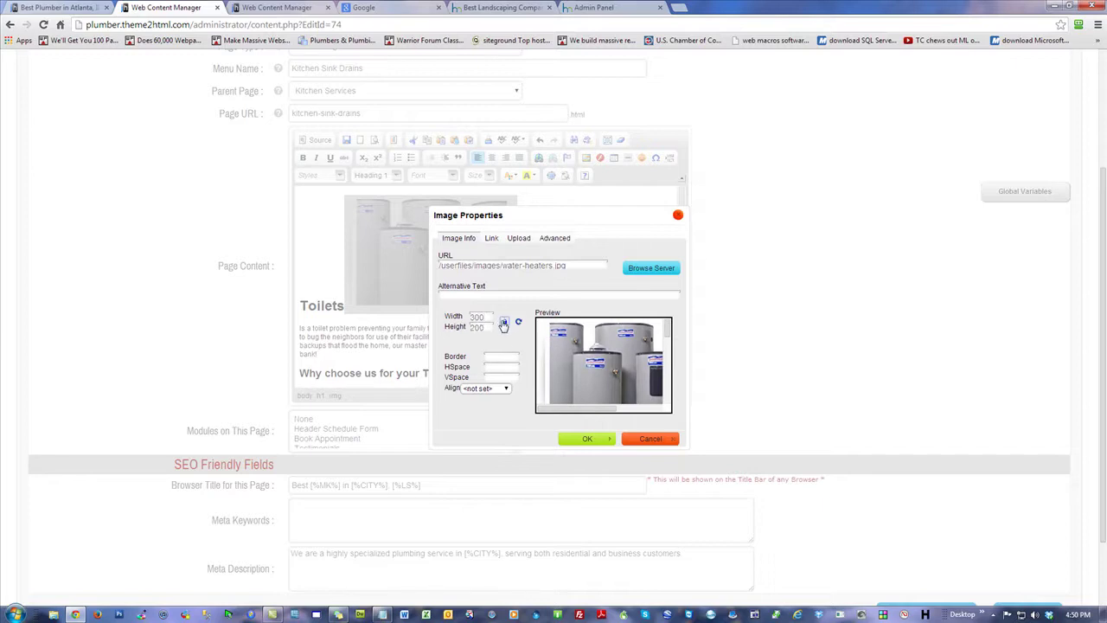
{"action": "double_click", "coordinate": [485, 318]}
{"action": "type", "text": "260"}
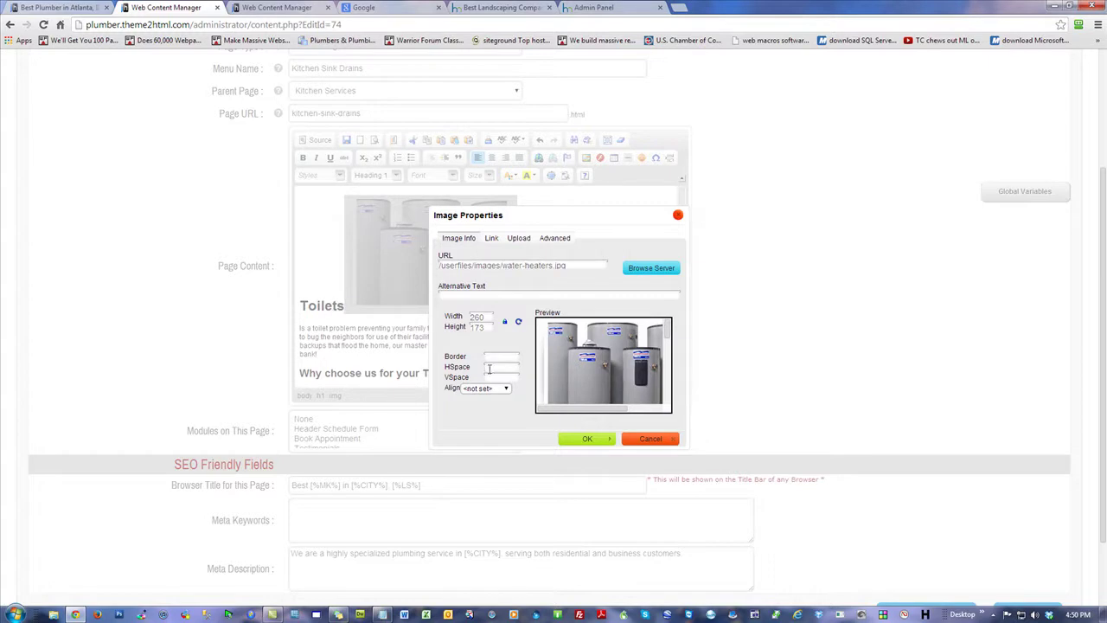
- Give the water heater image horizontal and vertical spacing of 15, align it Right and apply the properties
{"action": "type", "text": "5"}
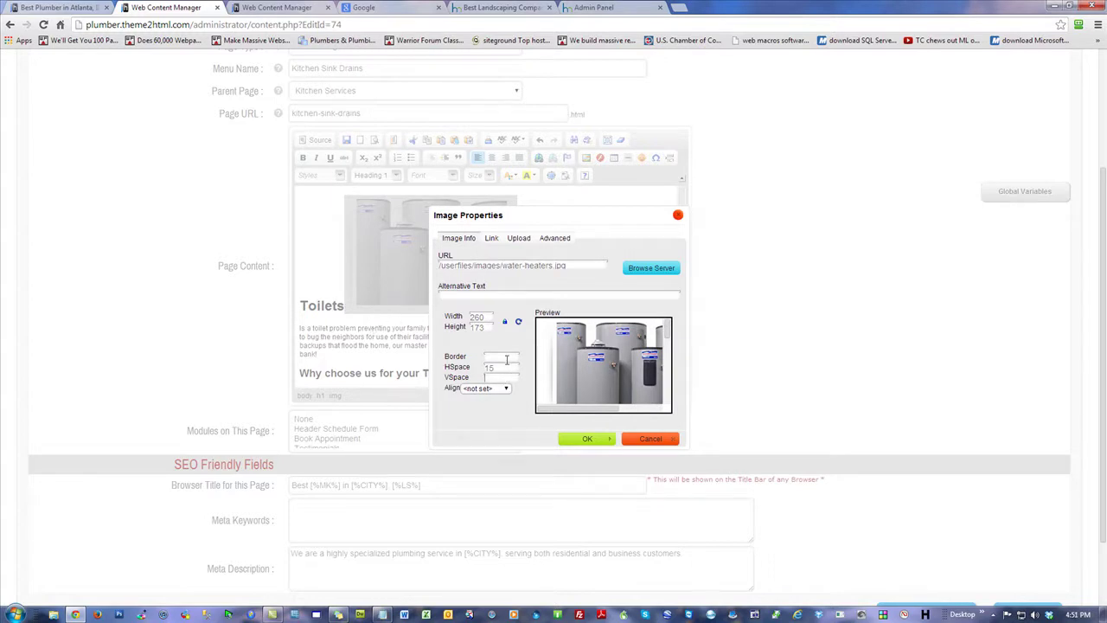
{"action": "type", "text": "15"}
{"action": "left_click", "coordinate": [483, 391]}
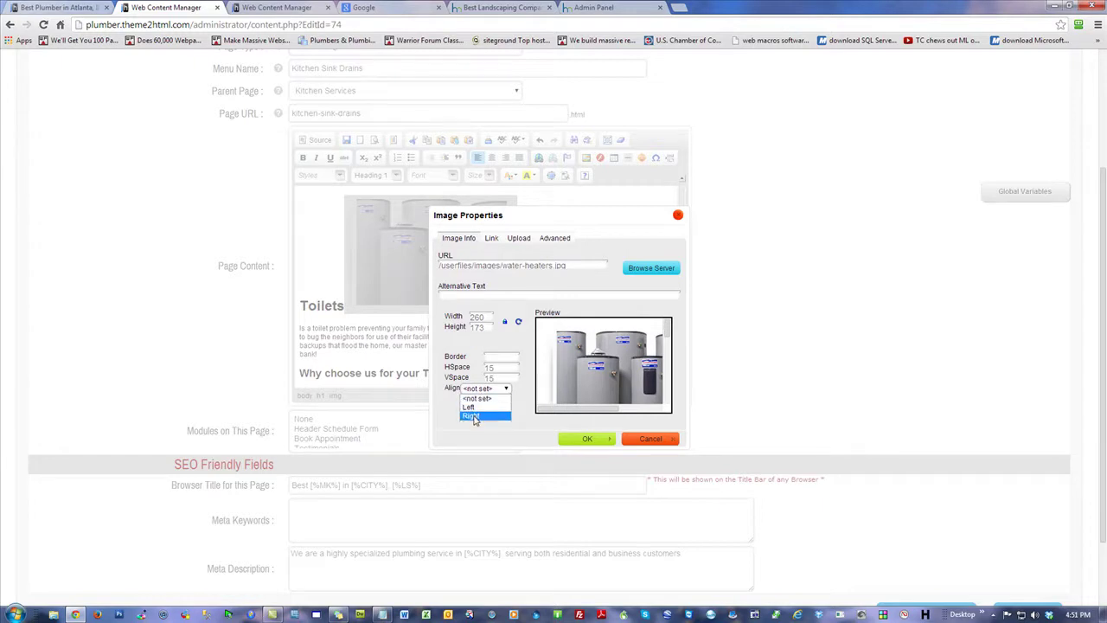
{"action": "left_click", "coordinate": [473, 417]}
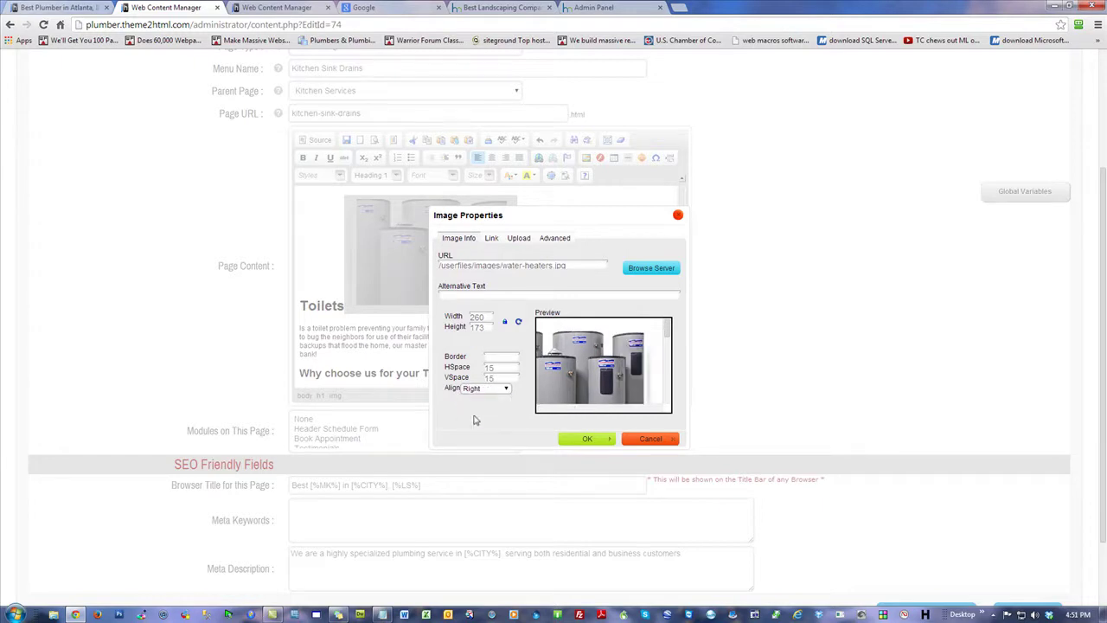
{"action": "left_click", "coordinate": [586, 439]}
{"action": "left_click", "coordinate": [551, 351]}
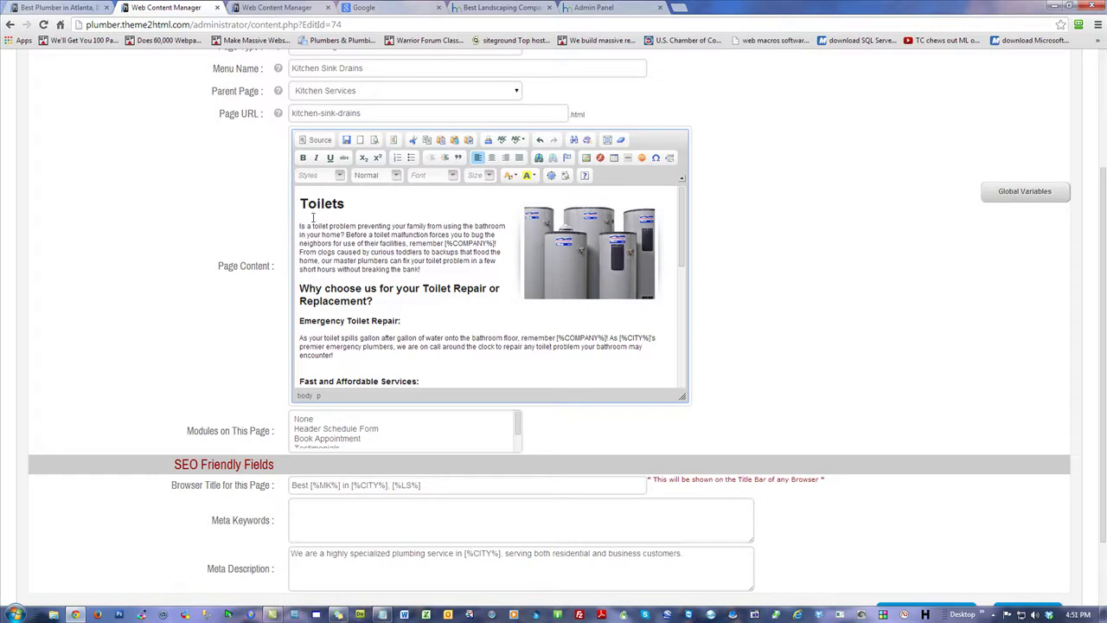
- Start a new image just before the Fast and Affordable Services heading and upload federation-anarchy.jpg from the Desktop to the server
{"action": "left_click", "coordinate": [304, 367]}
{"action": "left_click", "coordinate": [586, 158]}
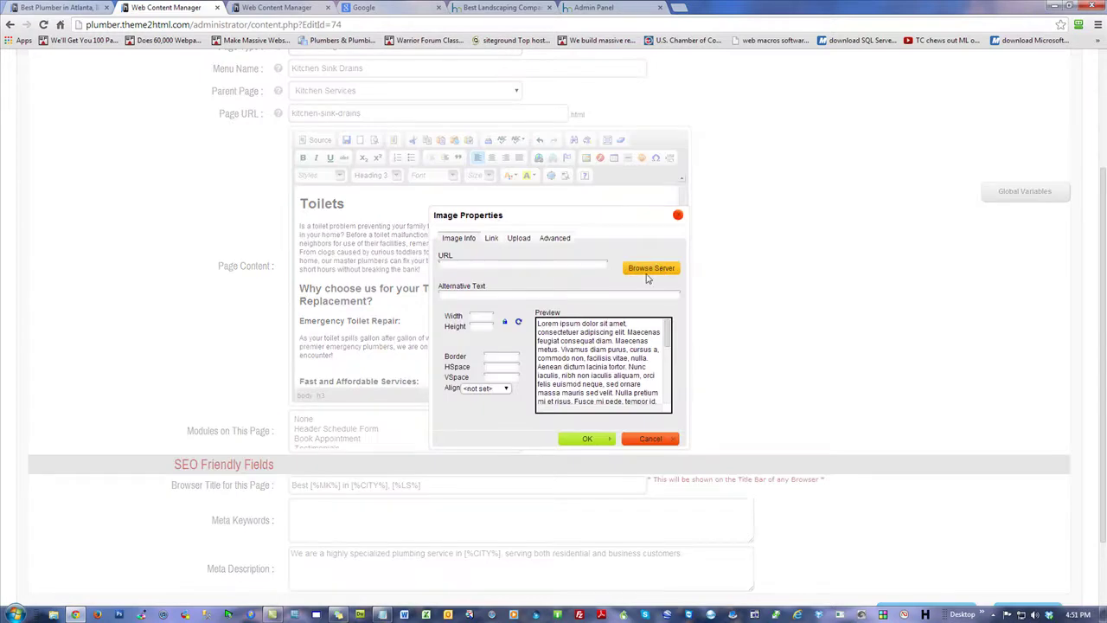
{"action": "left_click", "coordinate": [520, 241]}
{"action": "left_click", "coordinate": [472, 268]}
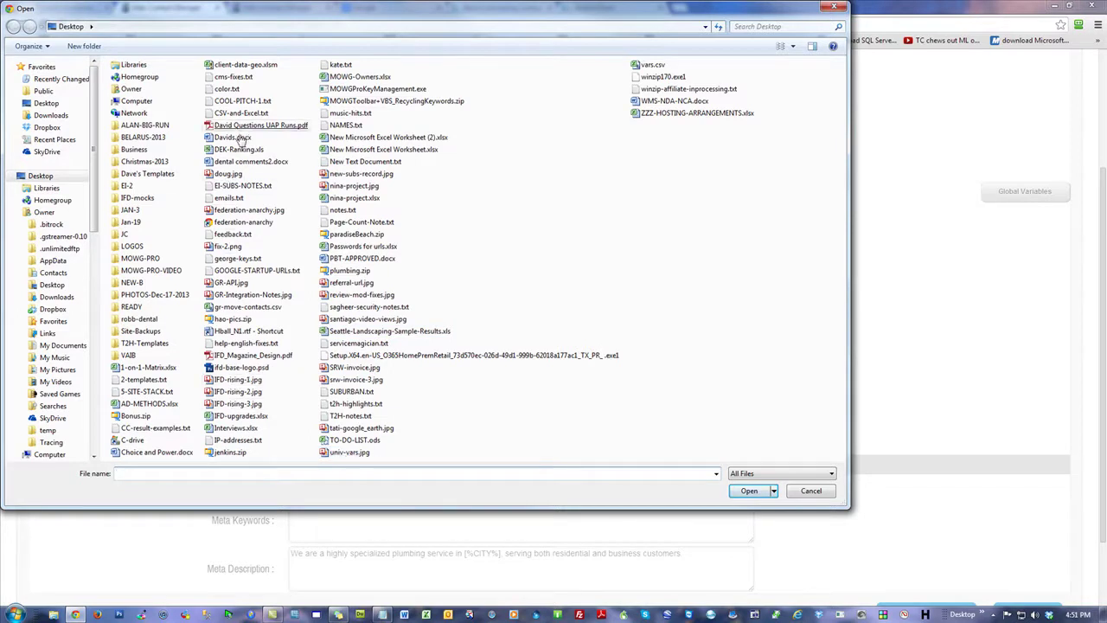
{"action": "double_click", "coordinate": [249, 213]}
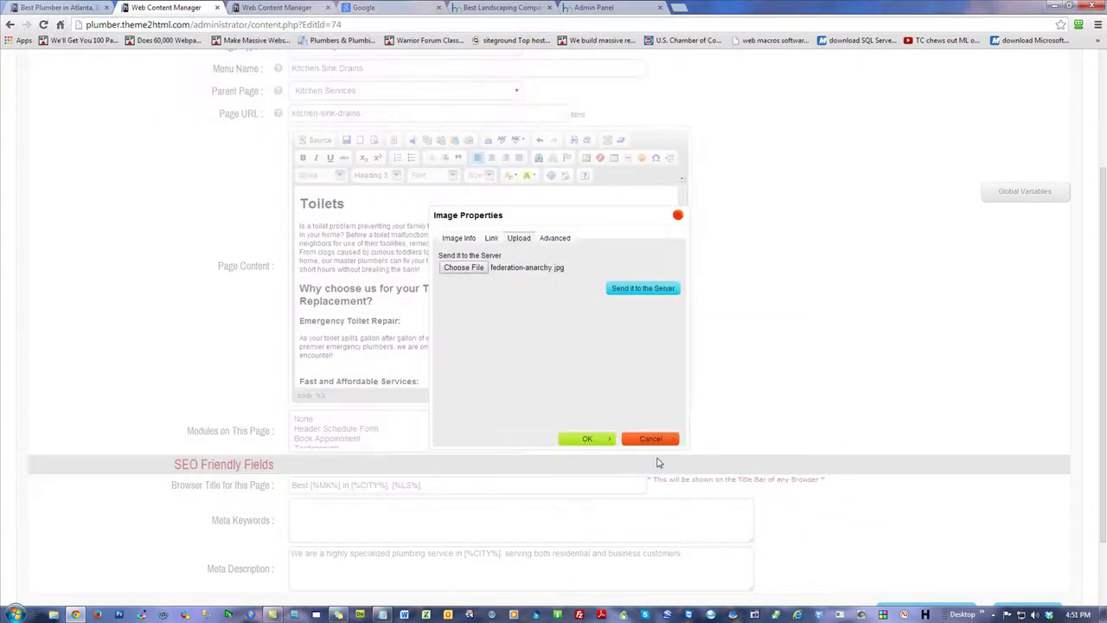
{"action": "left_click", "coordinate": [651, 292]}
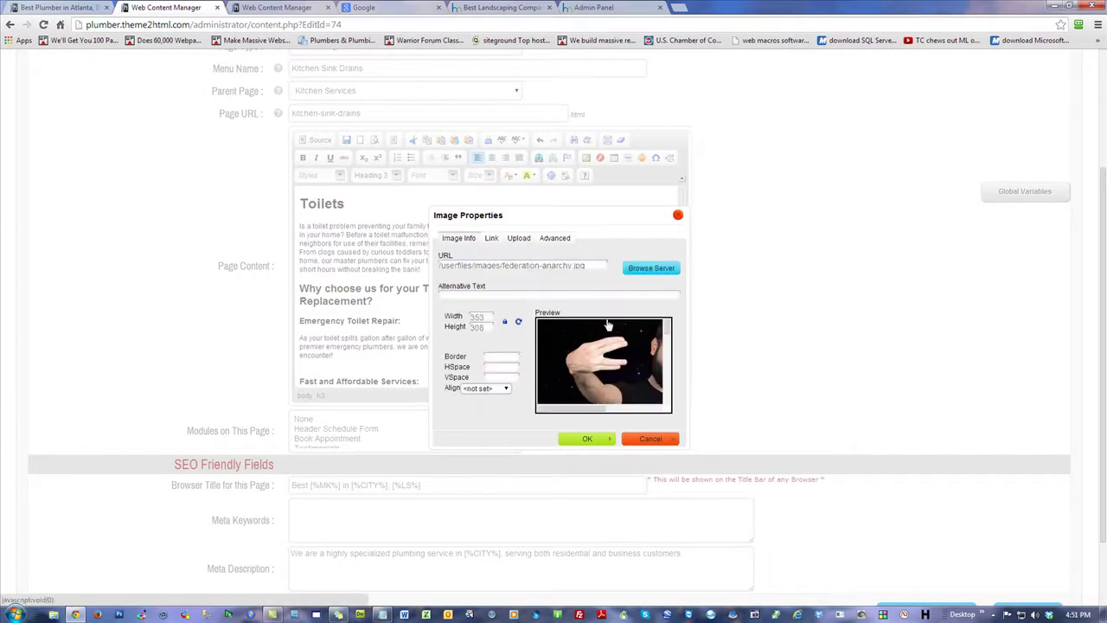
- Set the uploaded image to width 280, Left alignment and 15 horizontal and vertical spacing, and insert it into the page
{"action": "double_click", "coordinate": [488, 317]}
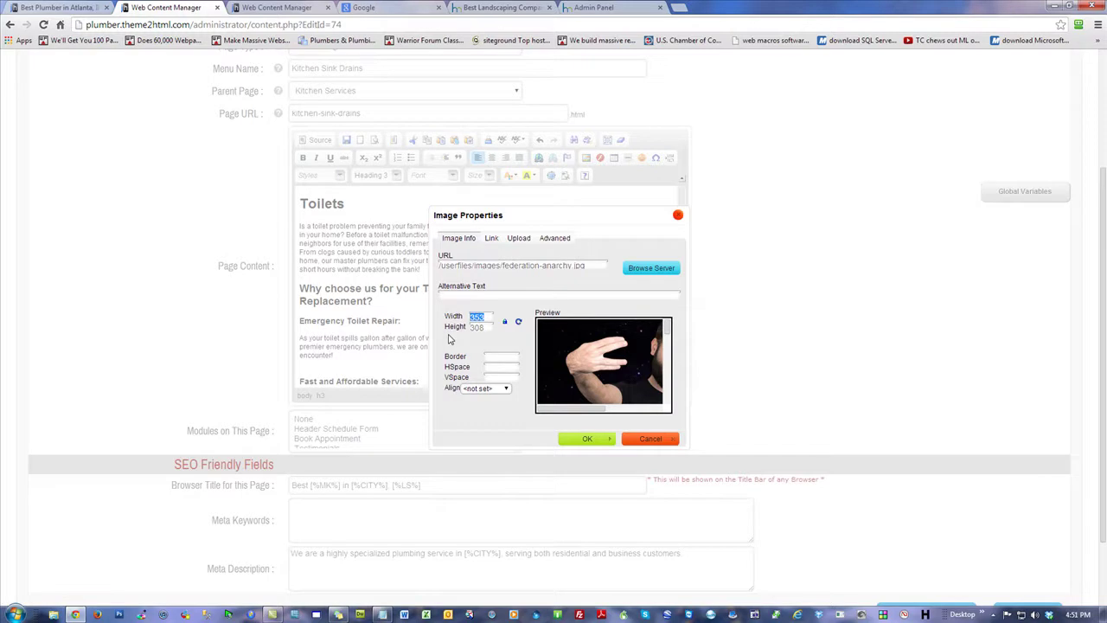
{"action": "type", "text": "285"}
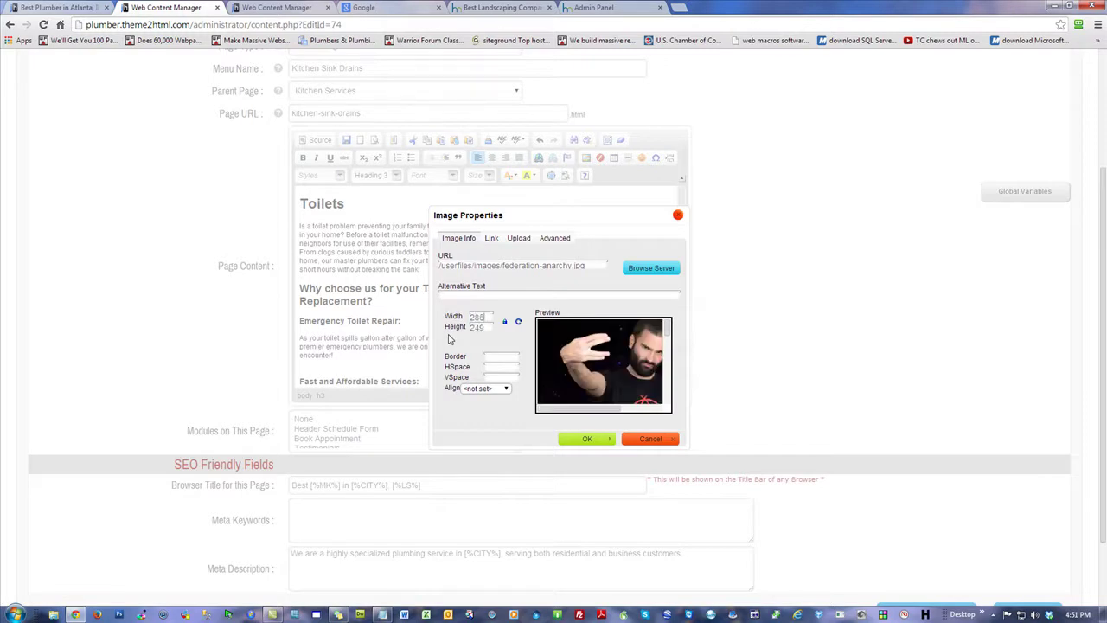
{"action": "key", "text": "BackSpace"}
{"action": "type", "text": "0"}
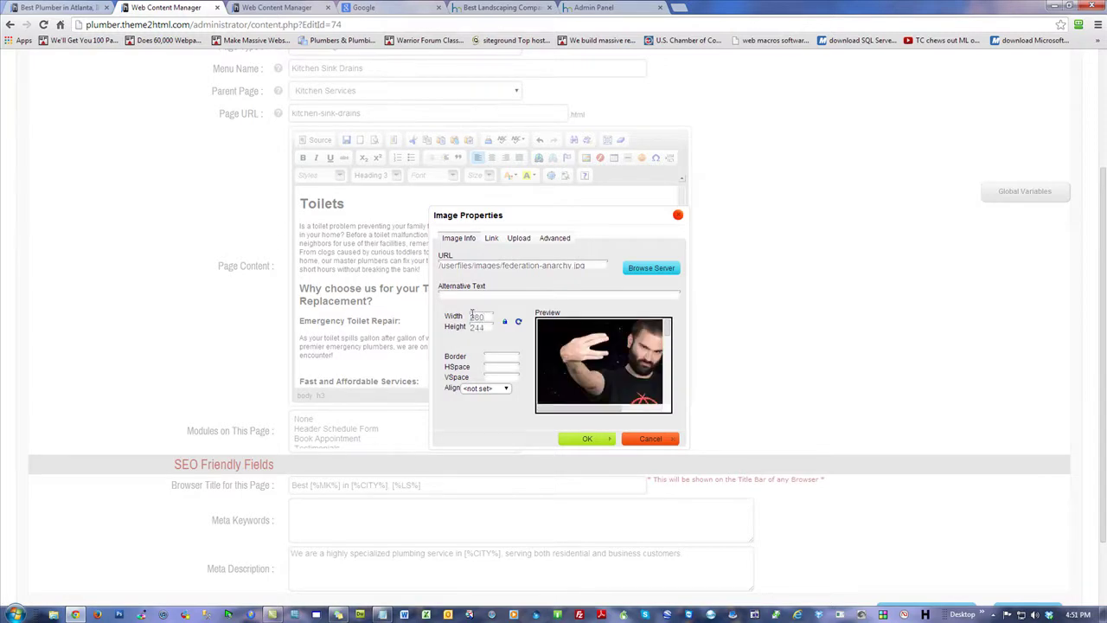
{"action": "left_click", "coordinate": [483, 389]}
{"action": "left_click", "coordinate": [471, 406]}
{"action": "type", "text": "15"}
{"action": "key", "text": "Tab"}
{"action": "type", "text": "15"}
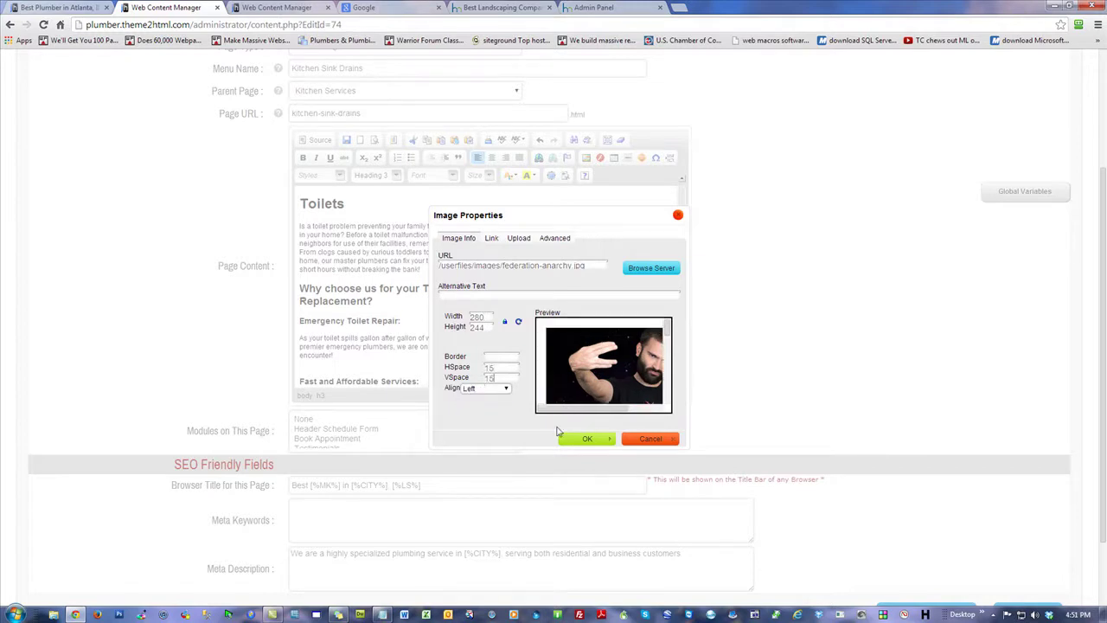
{"action": "left_click", "coordinate": [594, 438]}
{"action": "left_click", "coordinate": [522, 336]}
- Link the words "toilet repair or replacement" under 100% Satisfaction Guarantee to /toilets.html and save the page
{"action": "left_click_drag", "start_coordinate": [682, 218], "coordinate": [684, 277]}
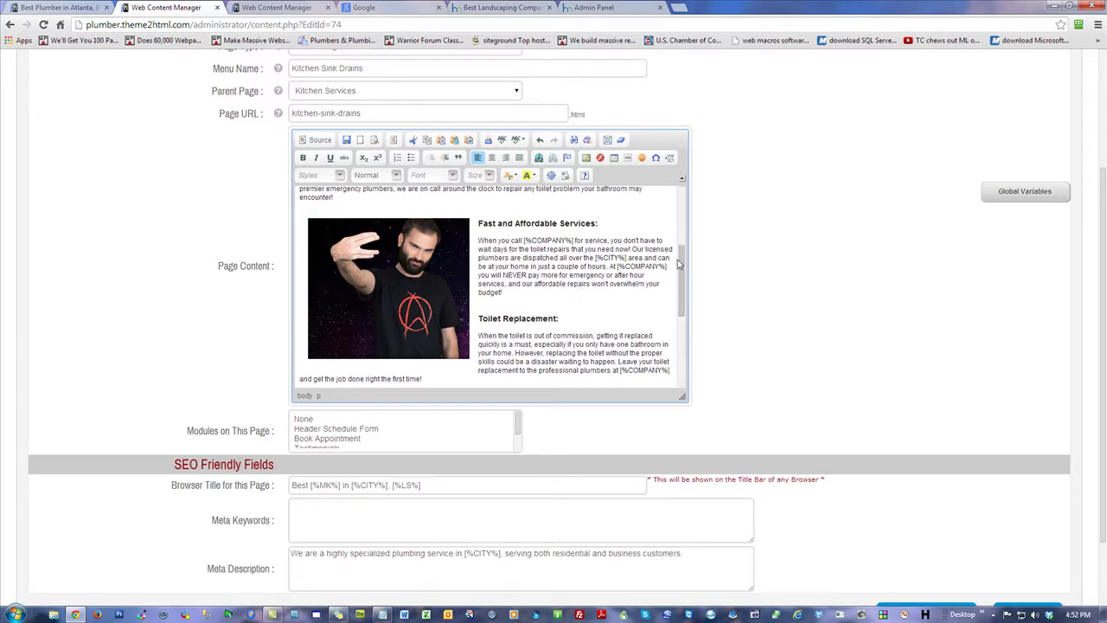
{"action": "left_click_drag", "start_coordinate": [680, 267], "coordinate": [688, 369]}
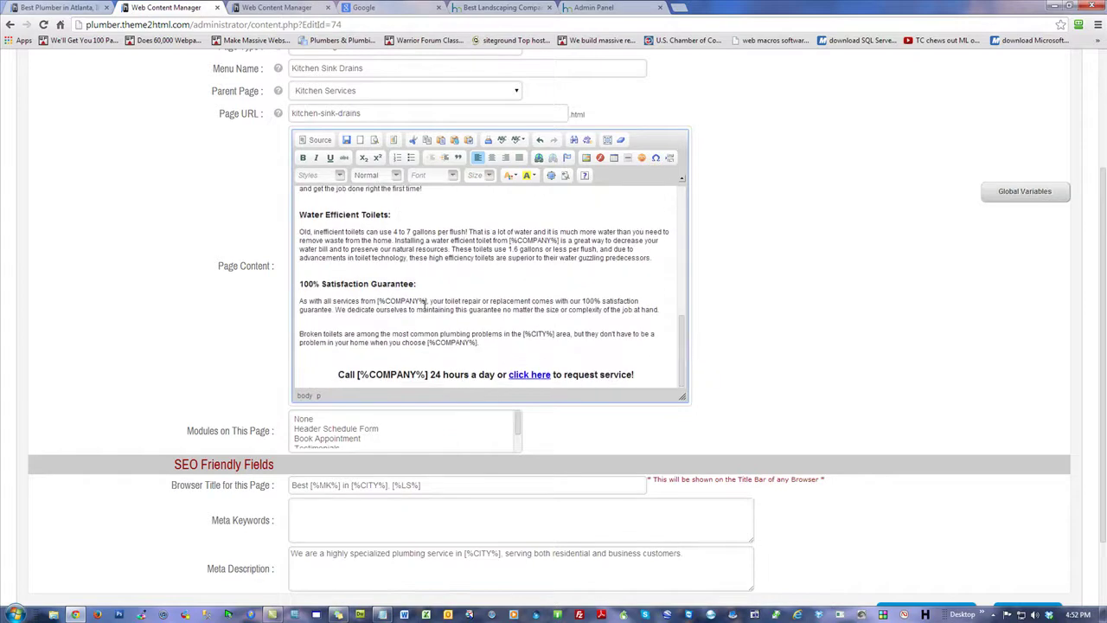
{"action": "left_click_drag", "start_coordinate": [533, 300], "coordinate": [445, 304]}
{"action": "left_click", "coordinate": [538, 159]}
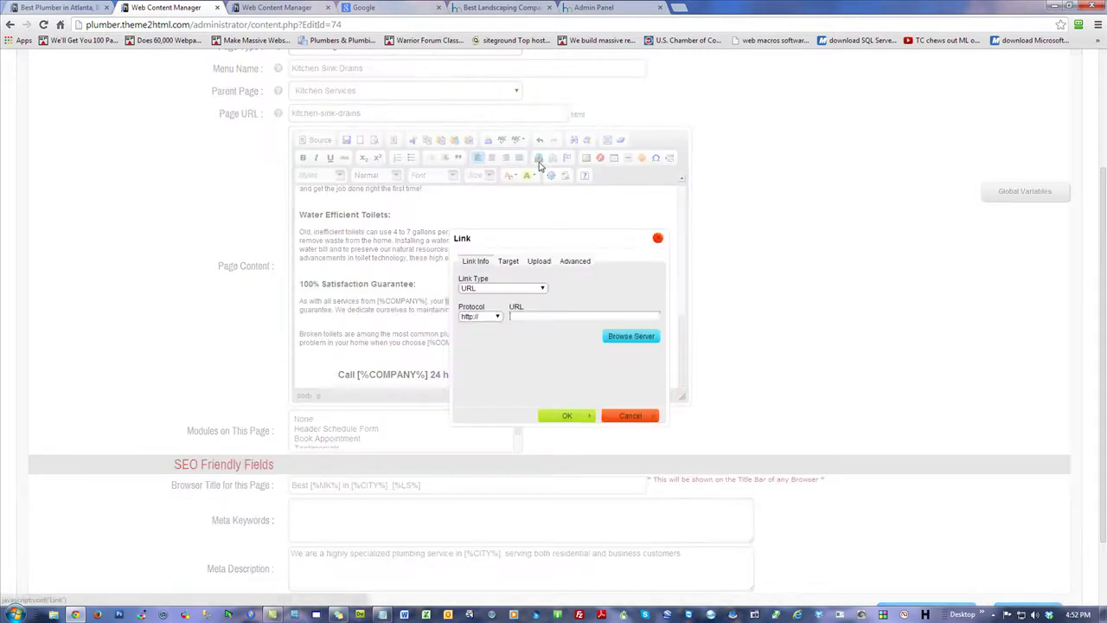
{"action": "type", "text": "/toilets.html"}
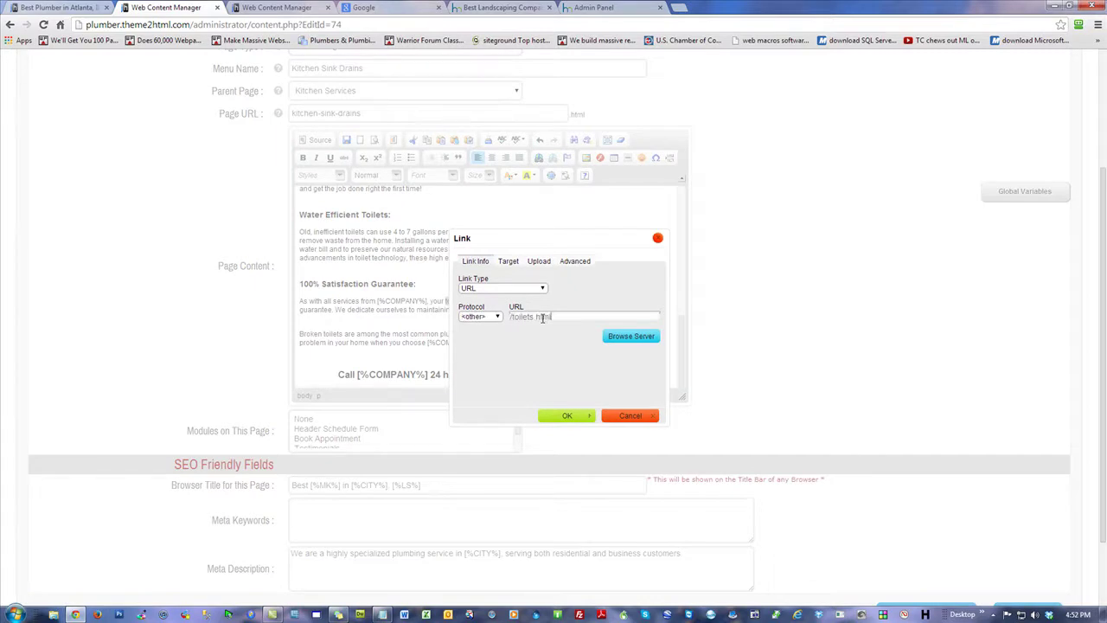
{"action": "left_click", "coordinate": [581, 416]}
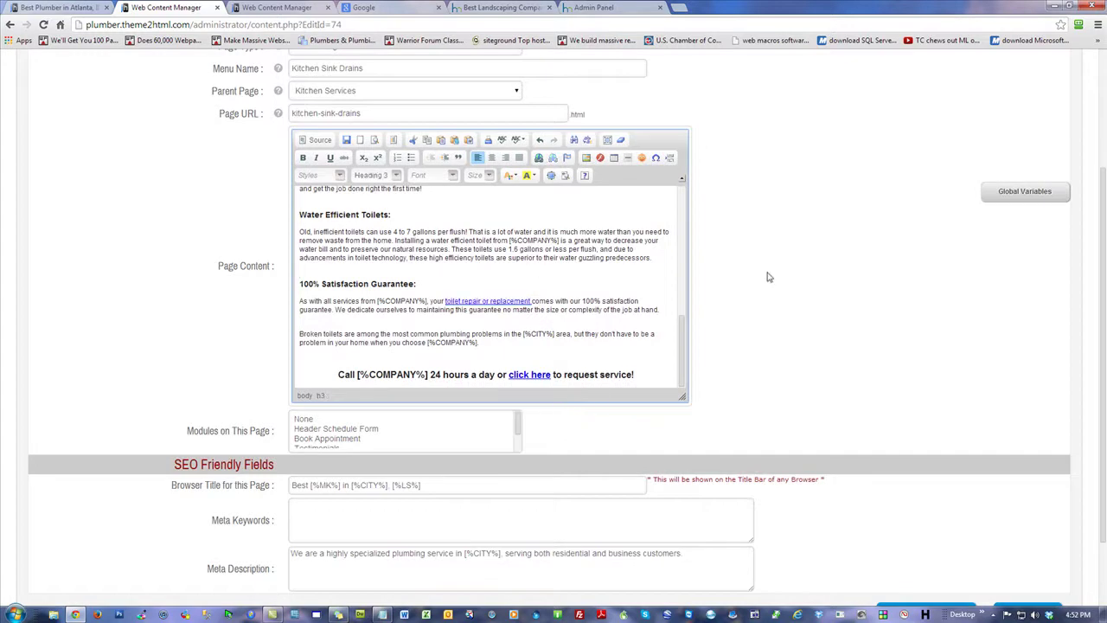
{"action": "scroll", "coordinate": [768, 277], "scroll_direction": "down", "scroll_amount": 2}
{"action": "left_click", "coordinate": [938, 520]}
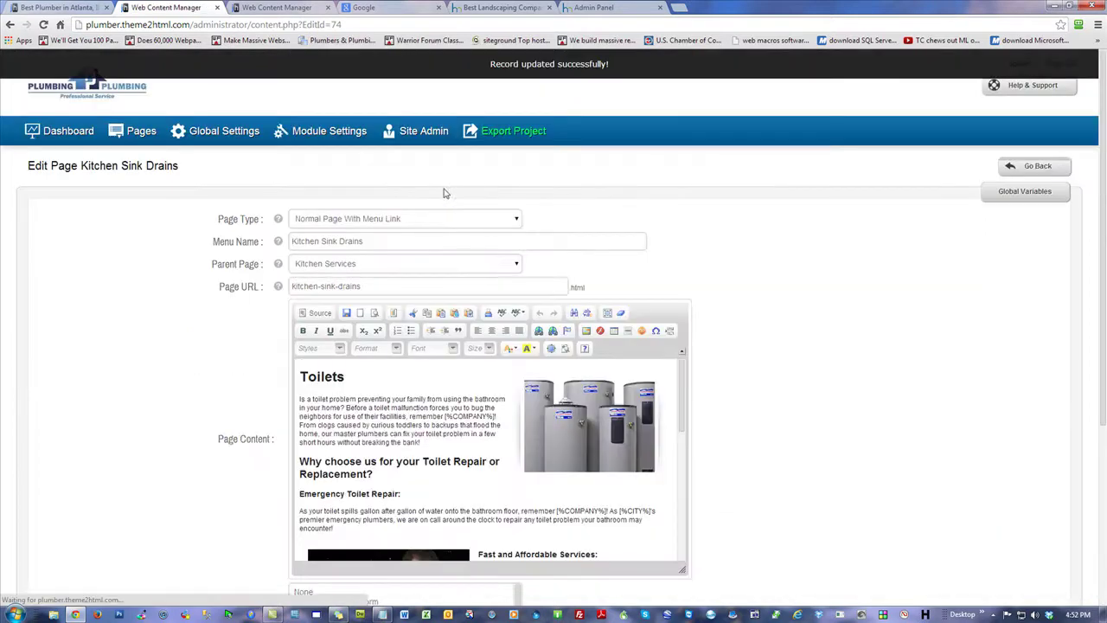
- Check the live site's Kitchen Services menu for the Kitchen Sink Drains entry
{"action": "left_click", "coordinate": [78, 8]}
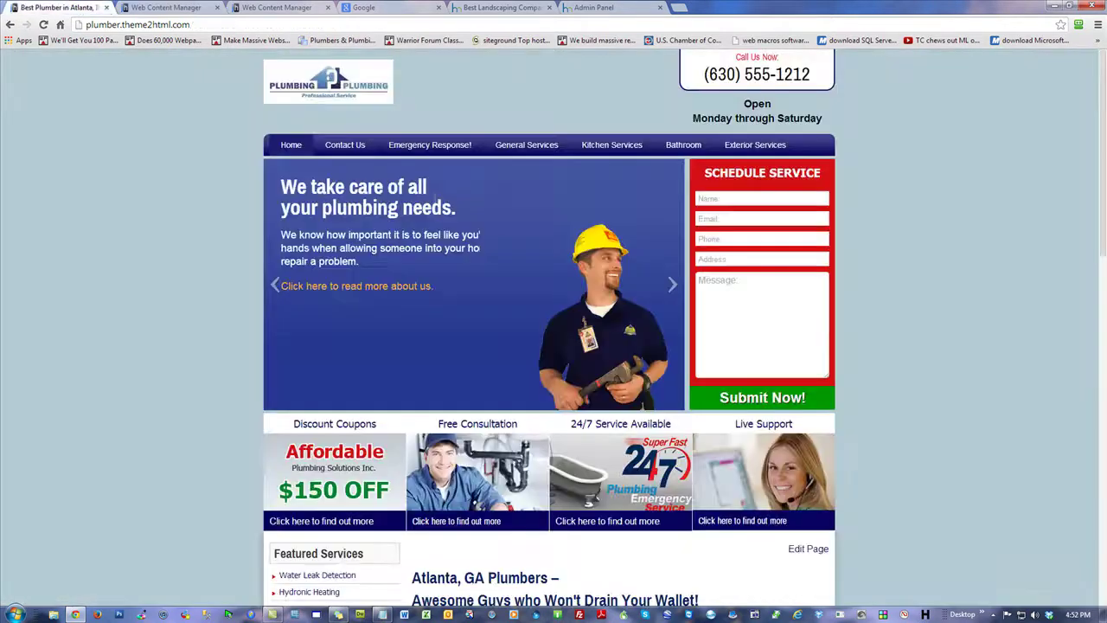
{"action": "mouse_move", "coordinate": [608, 148]}
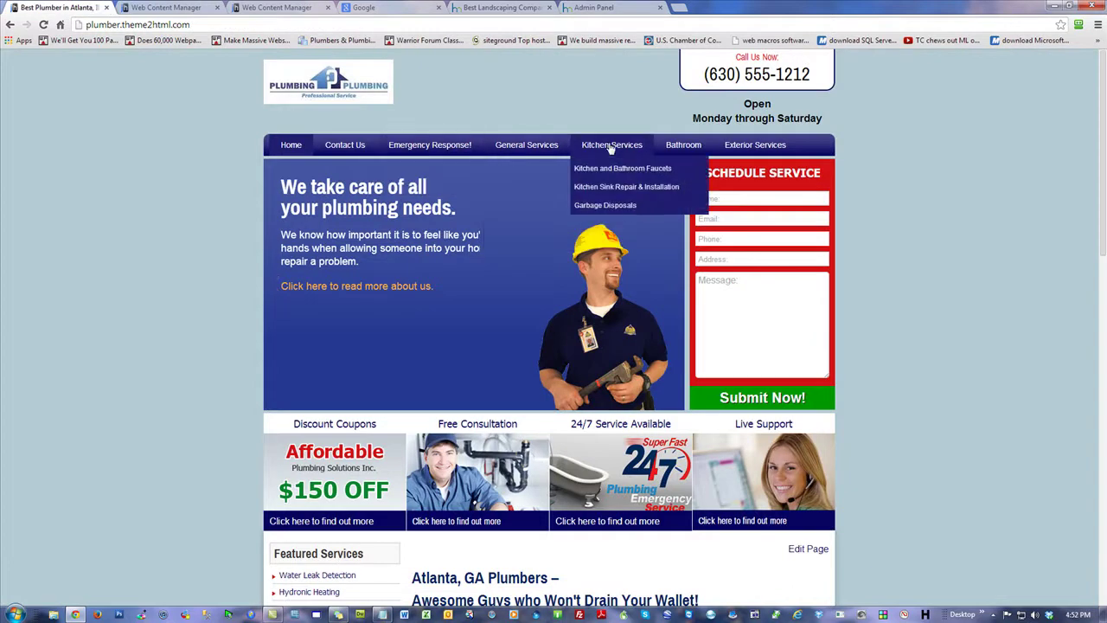
{"action": "left_click", "coordinate": [159, 9]}
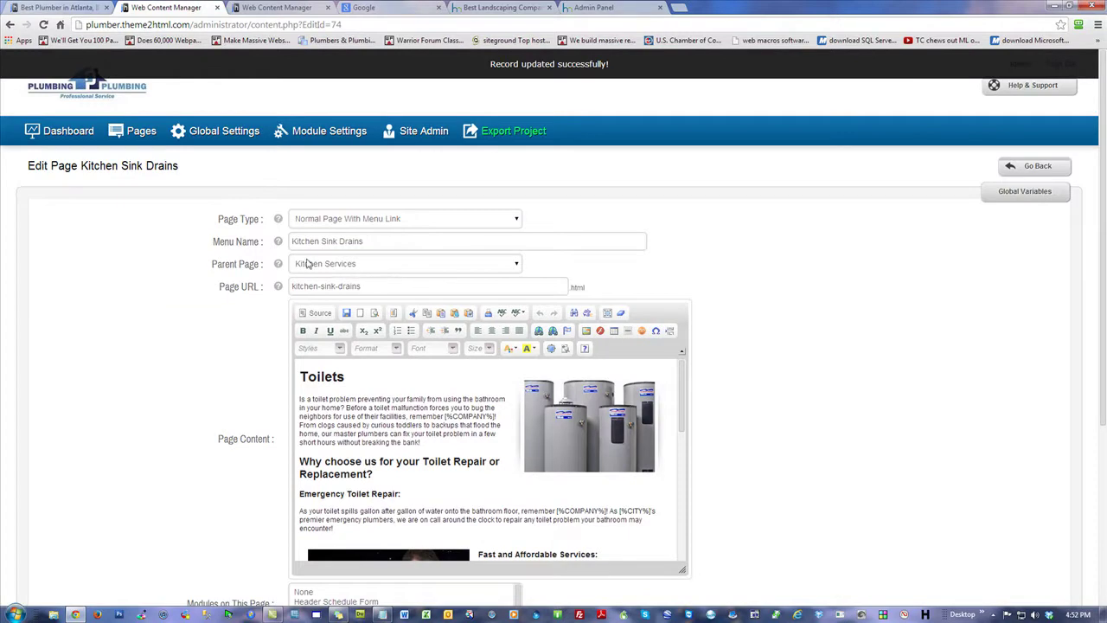
{"action": "left_click", "coordinate": [24, 7]}
{"action": "mouse_move", "coordinate": [556, 140]}
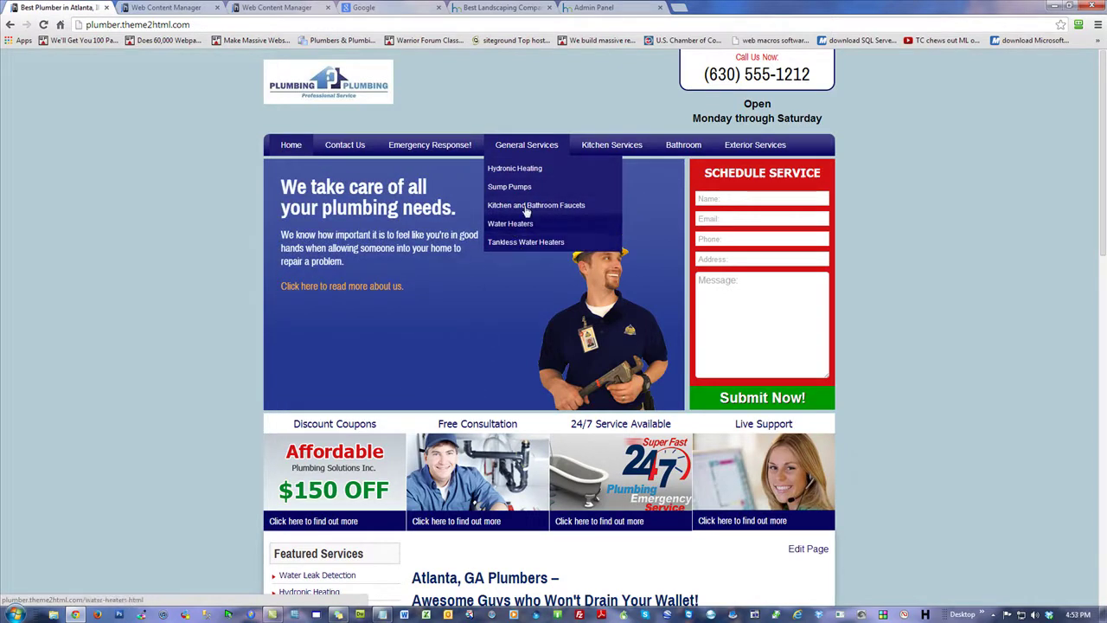
{"action": "mouse_move", "coordinate": [599, 145]}
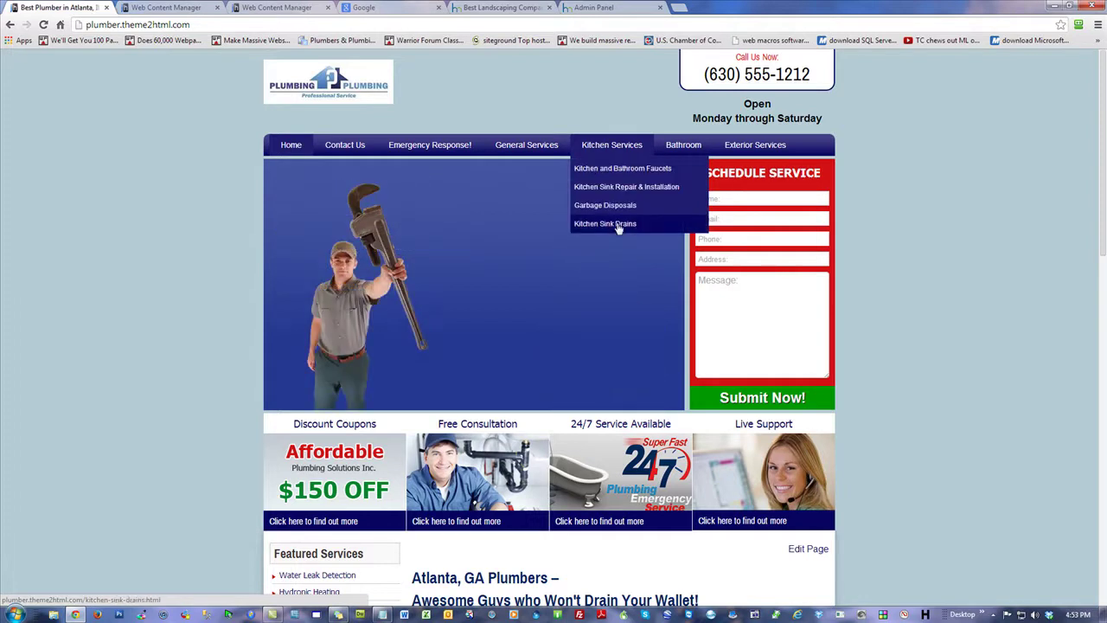
- Move Kitchen Sink Drains to the first place under Kitchen Services in the admin page list and save the sorting
{"action": "left_click", "coordinate": [154, 10]}
{"action": "left_click", "coordinate": [137, 131]}
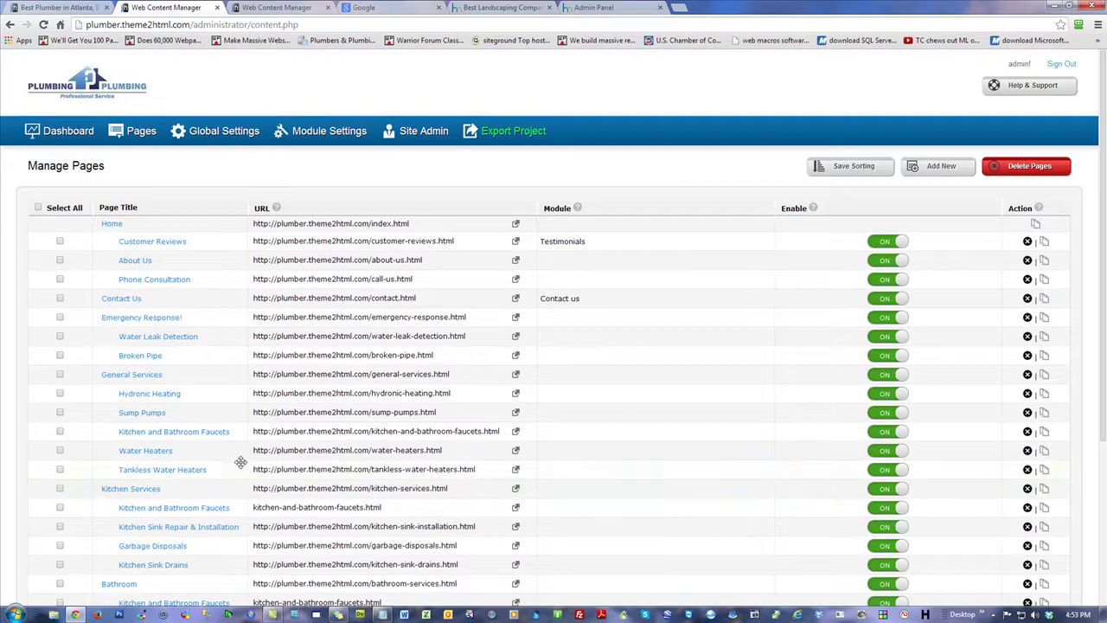
{"action": "left_click_drag", "start_coordinate": [280, 564], "coordinate": [277, 507]}
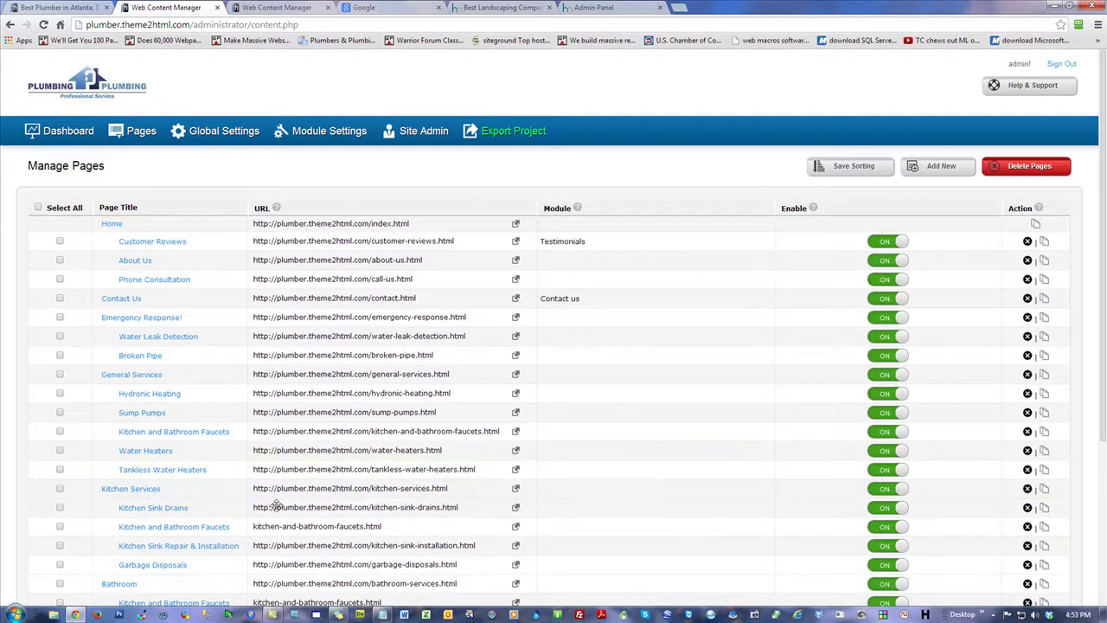
{"action": "left_click", "coordinate": [863, 171]}
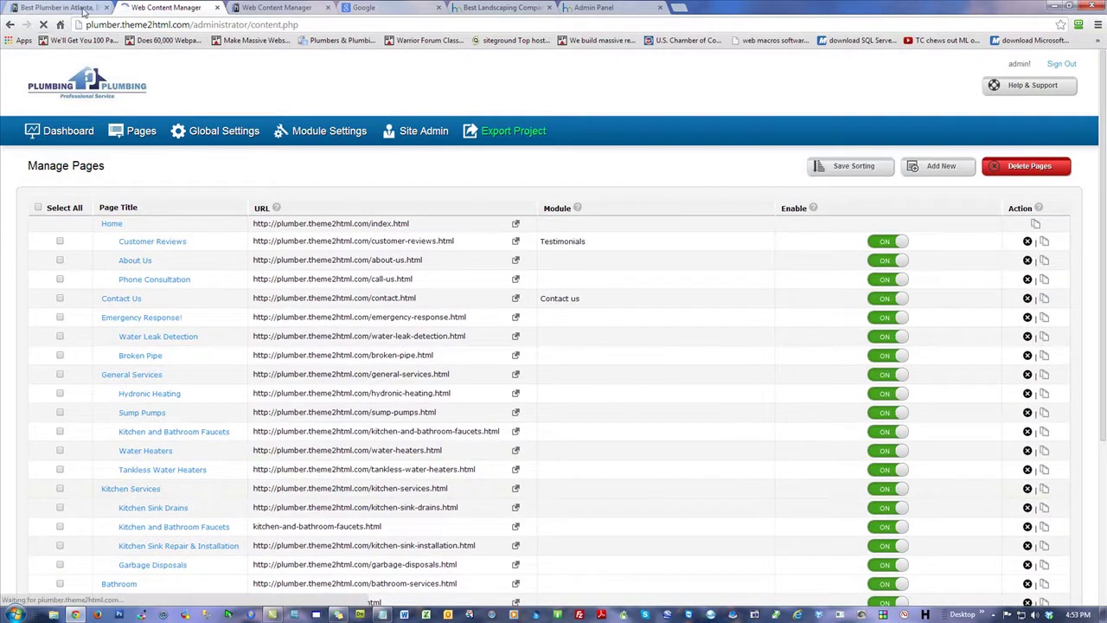
- Reload the live site and open the Kitchen Sink Drains page from Kitchen Services to review it
{"action": "left_click", "coordinate": [57, 8]}
{"action": "left_click", "coordinate": [44, 25]}
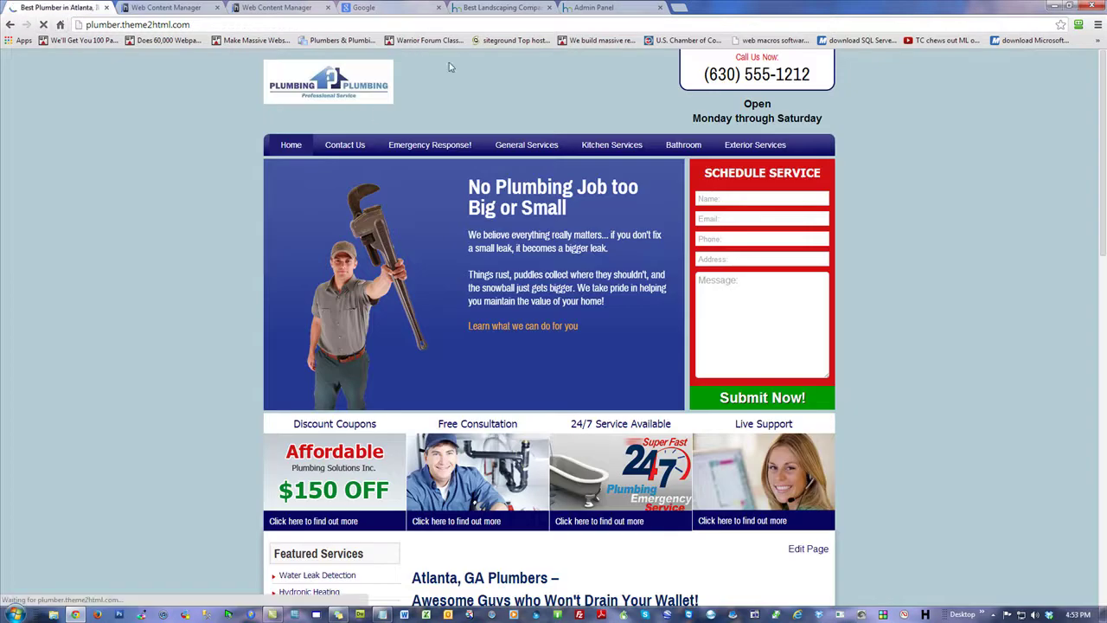
{"action": "left_click", "coordinate": [642, 168]}
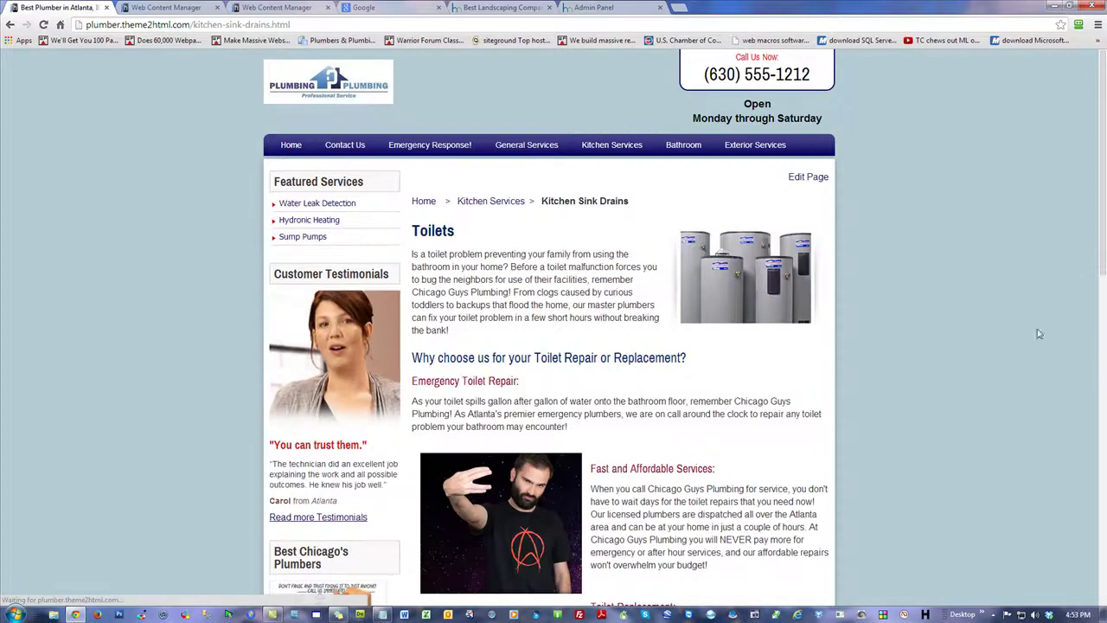
- Review the live Kitchen Sink Drains page, examining its images, the Fast and Affordable Services and Toilet Replacement headings, and the remaining sections
{"action": "scroll", "coordinate": [1013, 351], "scroll_direction": "down", "scroll_amount": 2}
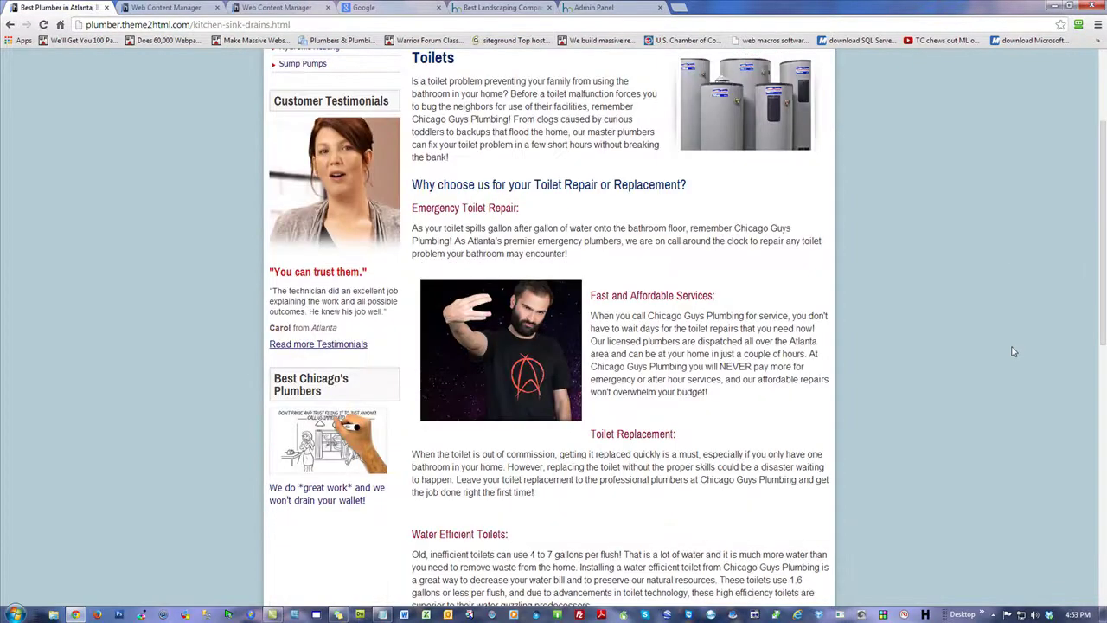
{"action": "scroll", "coordinate": [1014, 351], "scroll_direction": "down", "scroll_amount": 2}
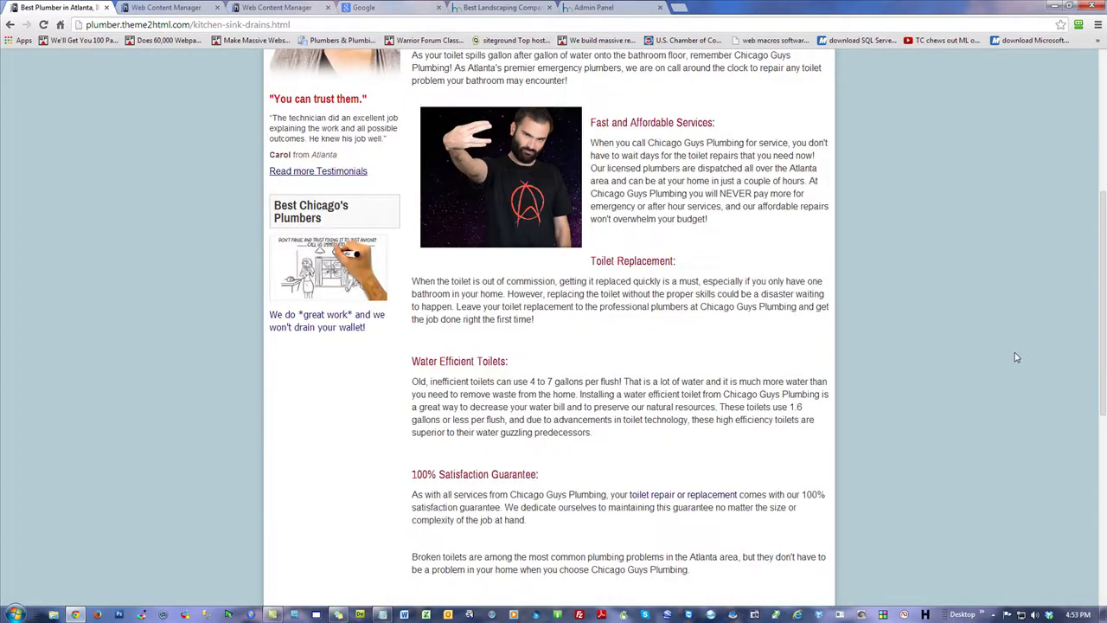
{"action": "scroll", "coordinate": [1016, 357], "scroll_direction": "down", "scroll_amount": 2}
{"action": "scroll", "coordinate": [1015, 354], "scroll_direction": "up", "scroll_amount": 4}
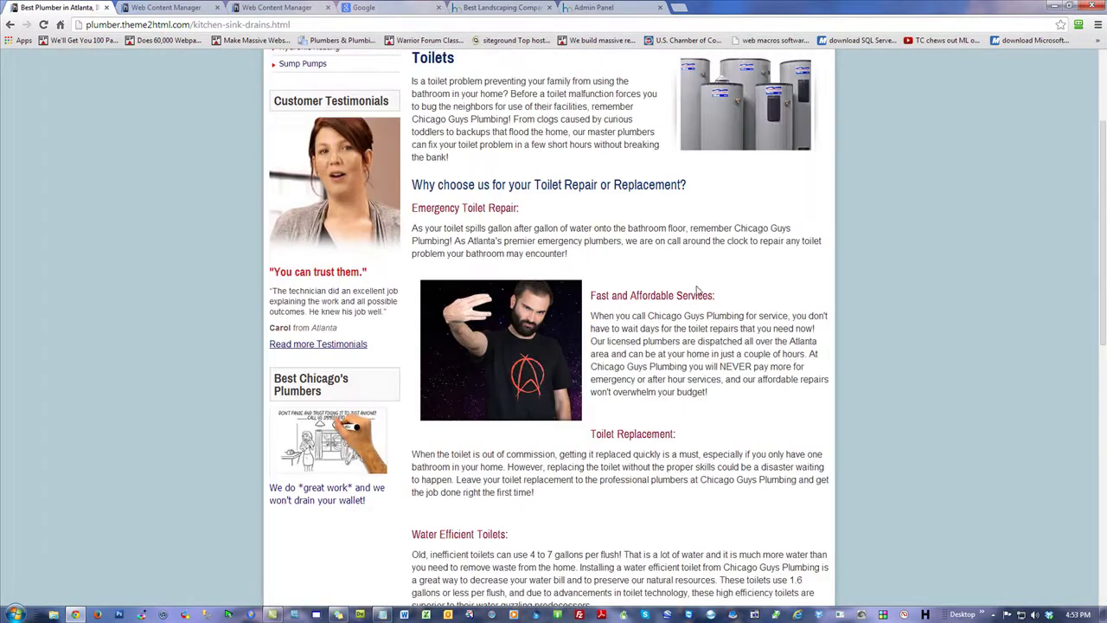
{"action": "left_click_drag", "start_coordinate": [737, 298], "coordinate": [590, 295]}
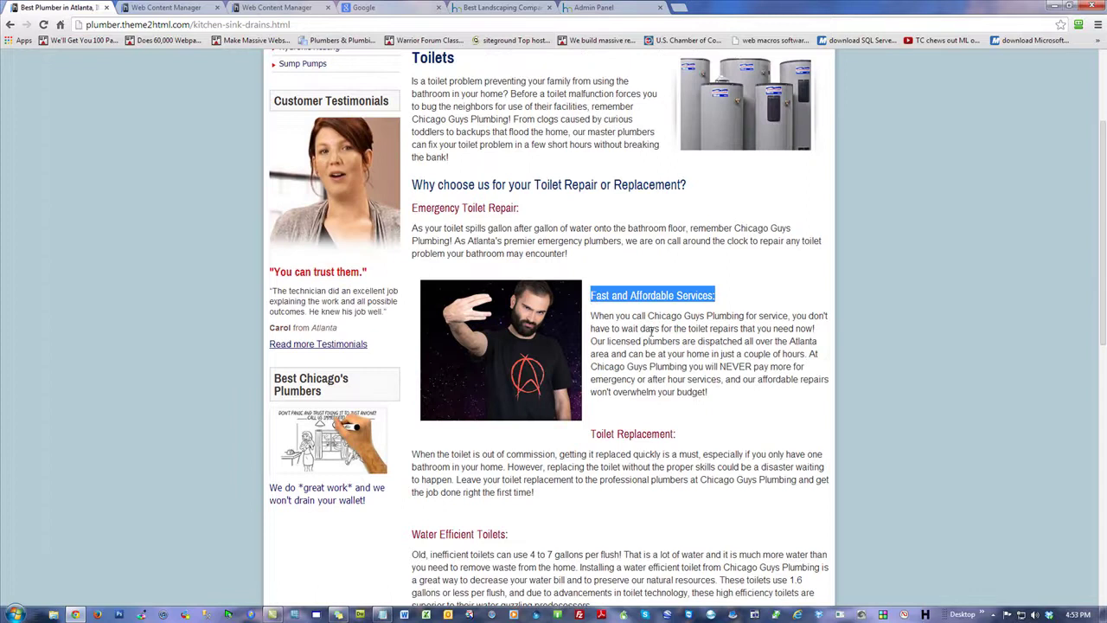
{"action": "left_click", "coordinate": [714, 446]}
{"action": "left_click_drag", "start_coordinate": [690, 436], "coordinate": [592, 433]}
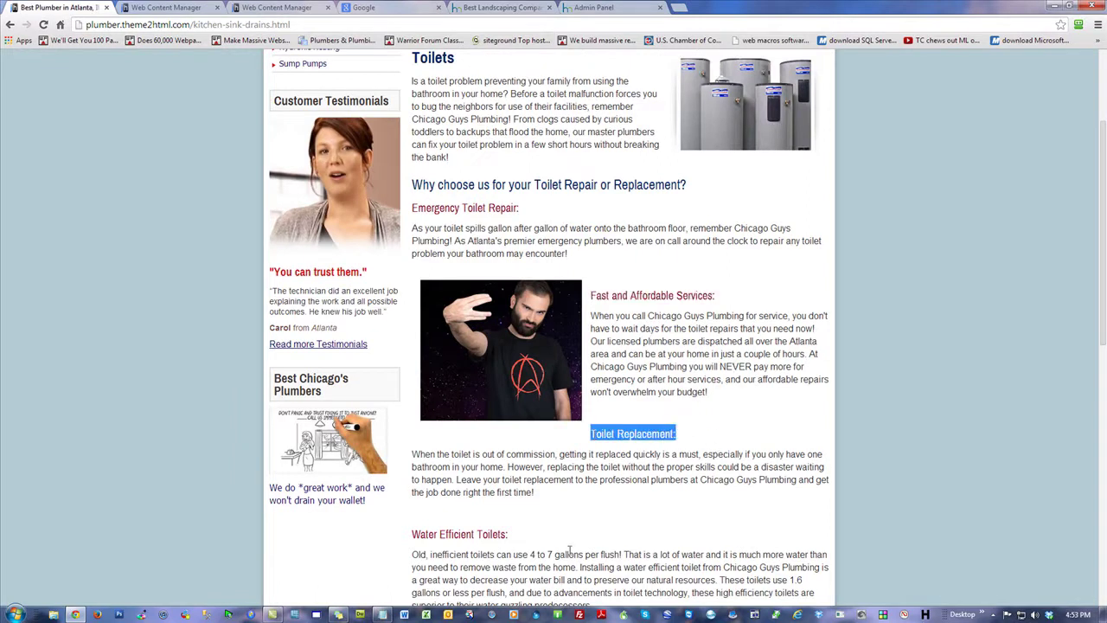
{"action": "left_click", "coordinate": [486, 543]}
{"action": "scroll", "coordinate": [993, 440], "scroll_direction": "down", "scroll_amount": 2}
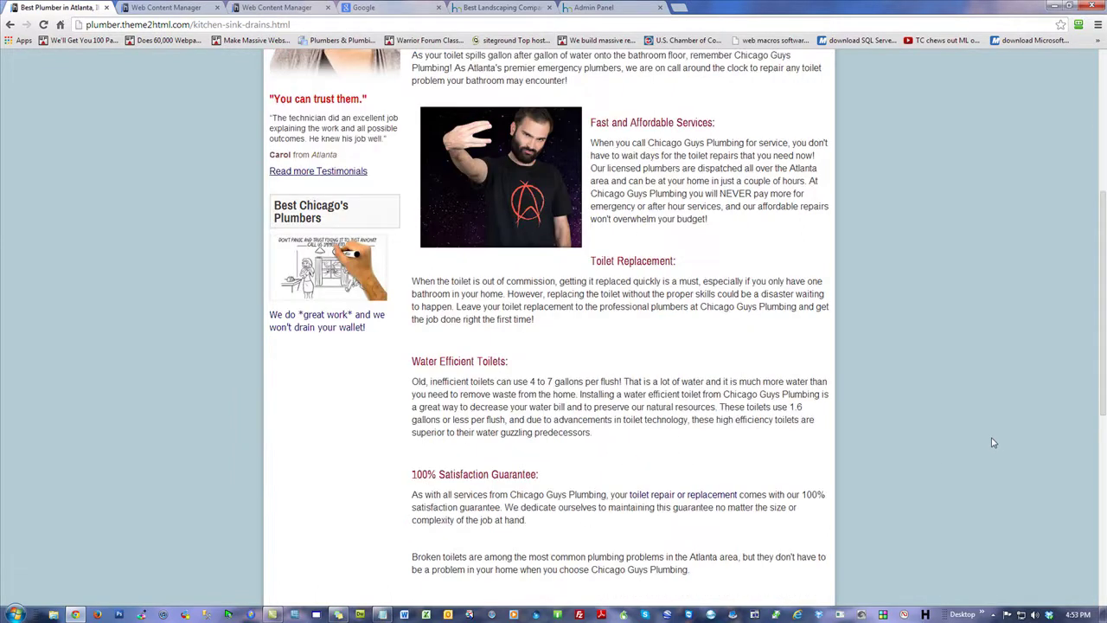
{"action": "scroll", "coordinate": [992, 442], "scroll_direction": "up", "scroll_amount": 2}
{"action": "scroll", "coordinate": [1005, 322], "scroll_direction": "up", "scroll_amount": 2}
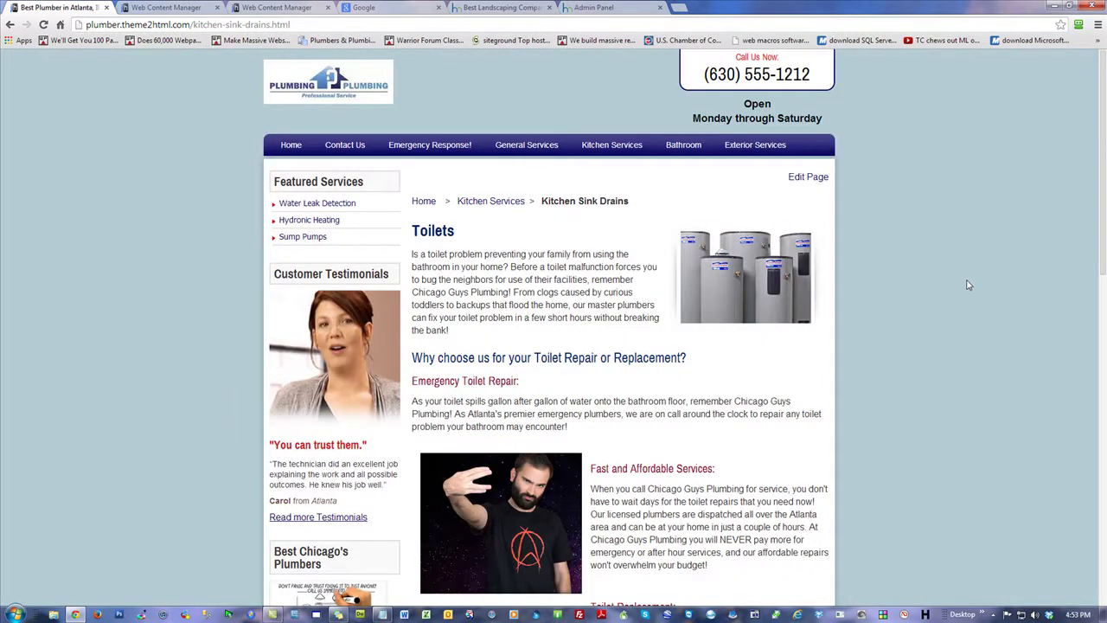
- Refresh the admin page list and disable the Kitchen Sink Drains page under Kitchen Services, confirming the status change
{"action": "left_click", "coordinate": [147, 7]}
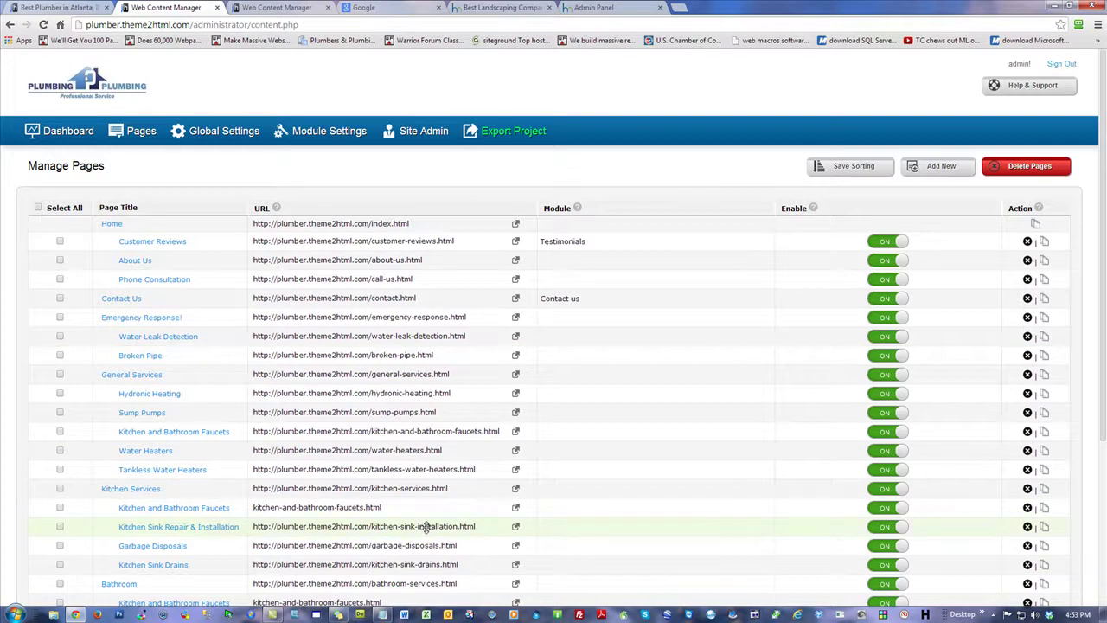
{"action": "scroll", "coordinate": [426, 528], "scroll_direction": "down", "scroll_amount": 3}
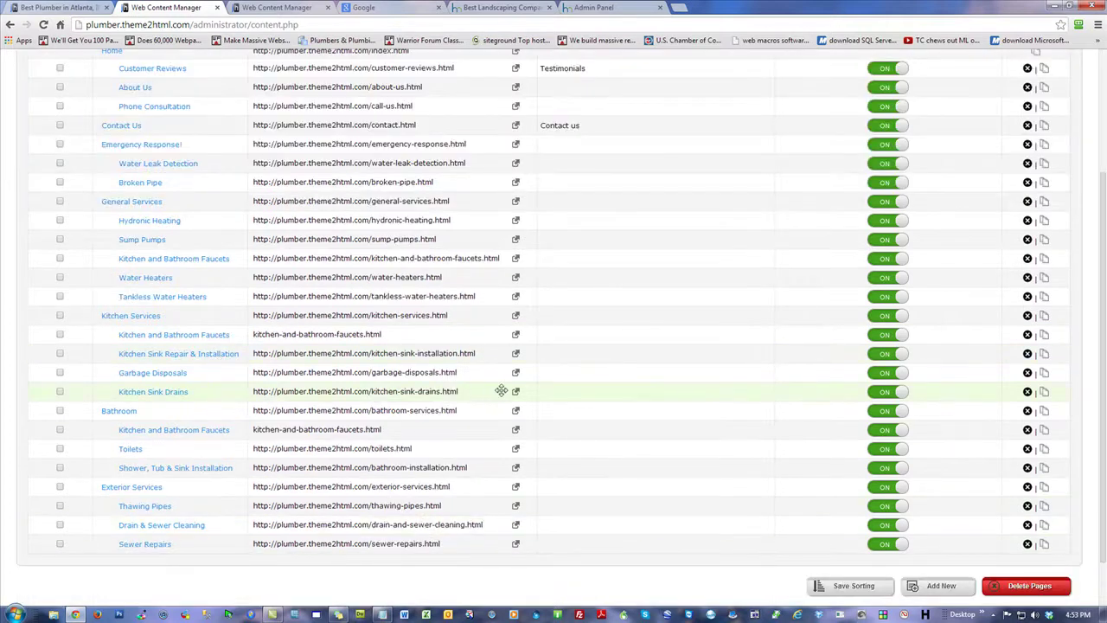
{"action": "scroll", "coordinate": [154, 345], "scroll_direction": "up", "scroll_amount": 3}
{"action": "left_click", "coordinate": [143, 131]}
{"action": "scroll", "coordinate": [663, 375], "scroll_direction": "down", "scroll_amount": 3}
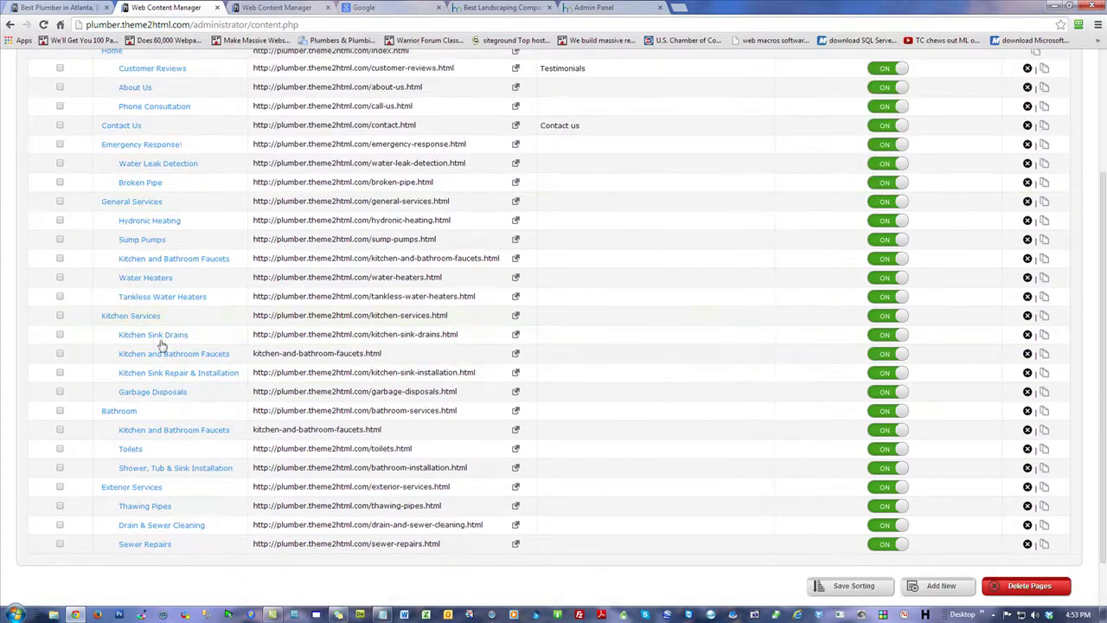
{"action": "left_click", "coordinate": [878, 336]}
{"action": "left_click", "coordinate": [573, 106]}
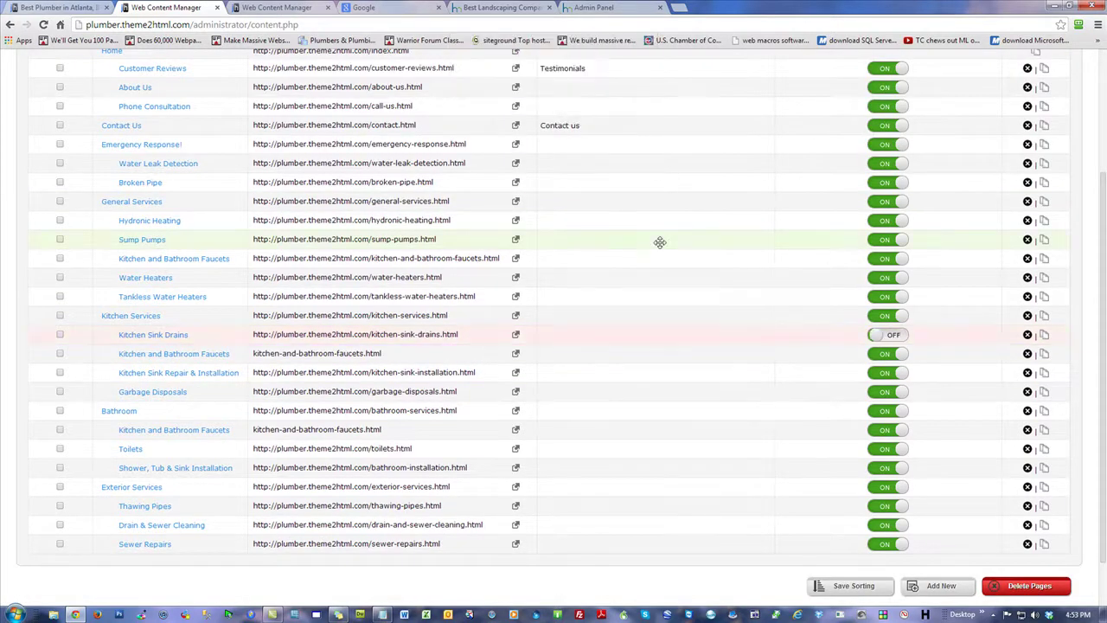
- Check the live site's Kitchen Services menu for the disabled Kitchen Sink Drains page and return to the home page
{"action": "left_click", "coordinate": [76, 6]}
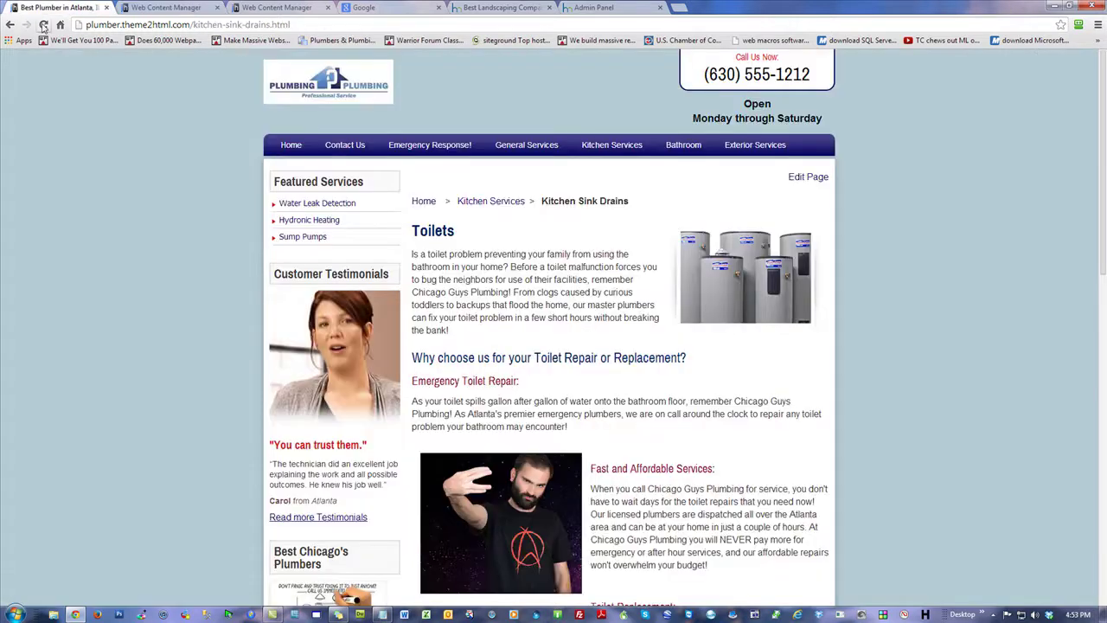
{"action": "left_click", "coordinate": [599, 149]}
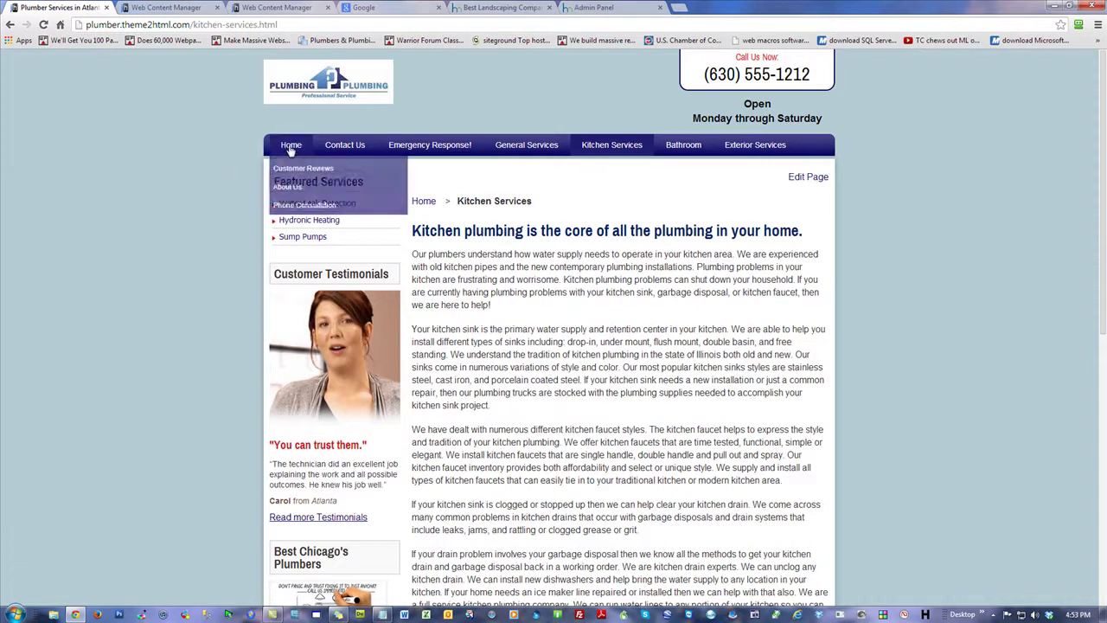
{"action": "left_click", "coordinate": [289, 150]}
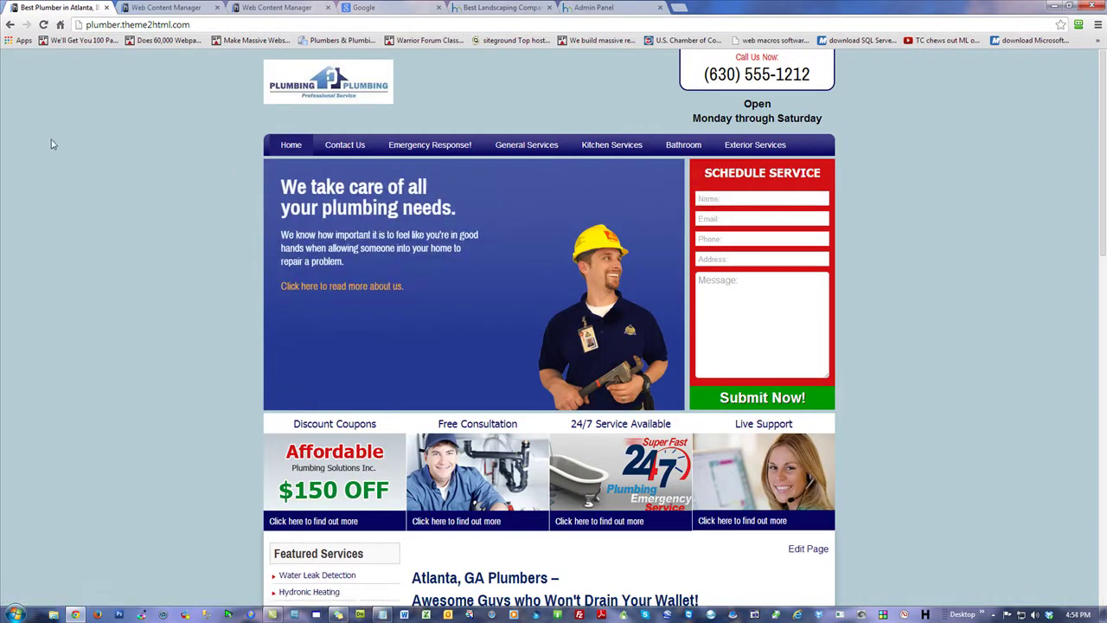
- Delete the Kitchen Sink Drains page in the admin page list and confirm a status change on its still-listed row
{"action": "left_click", "coordinate": [201, 9]}
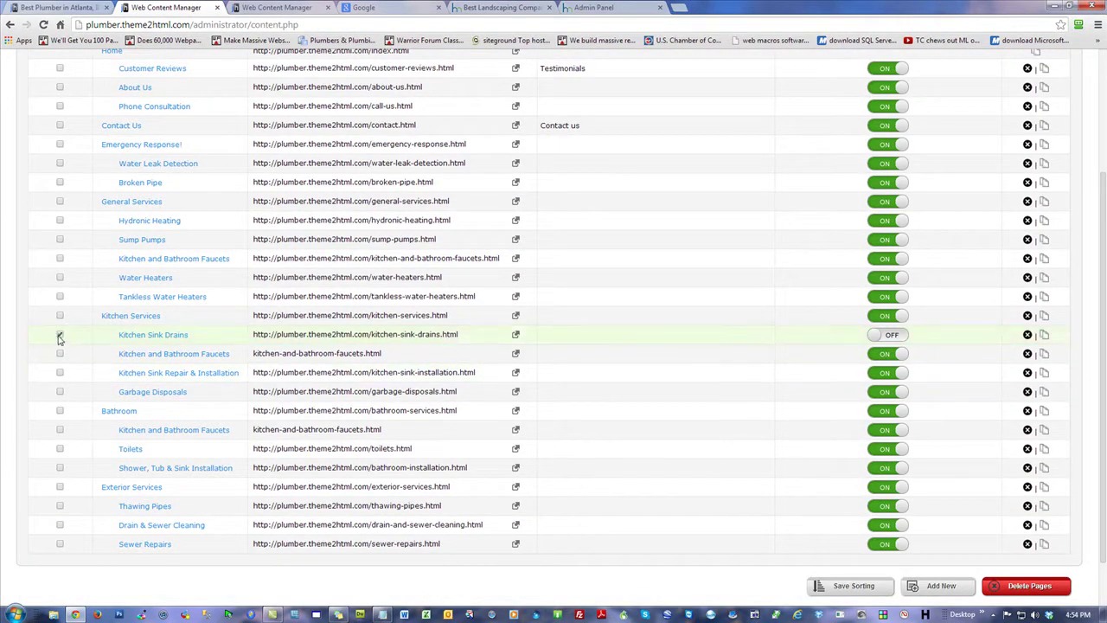
{"action": "left_click", "coordinate": [1011, 586]}
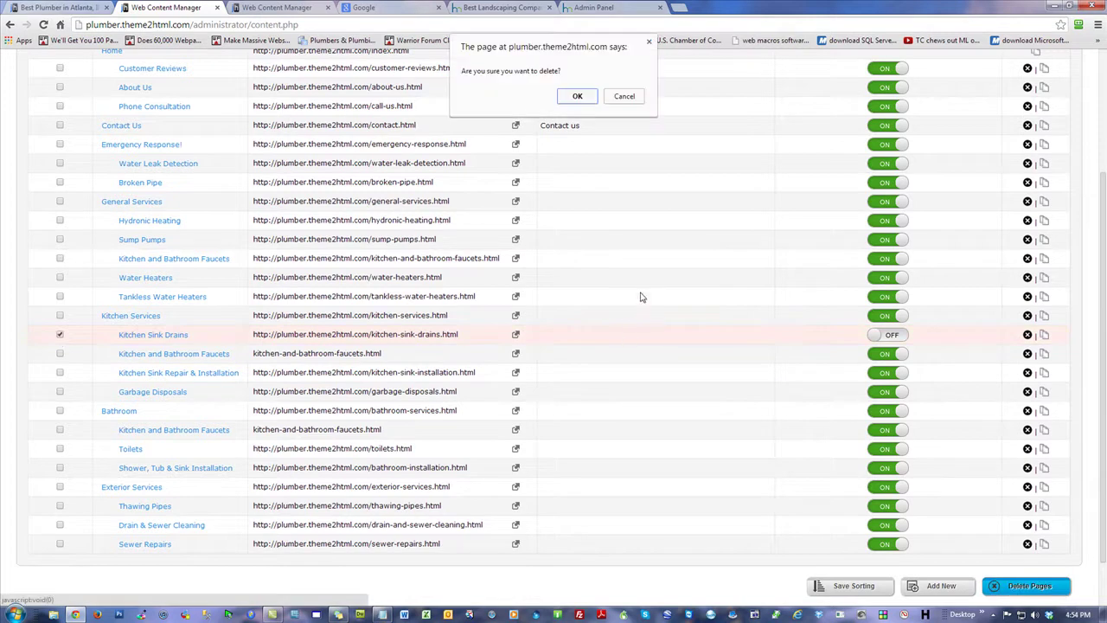
{"action": "left_click", "coordinate": [580, 98]}
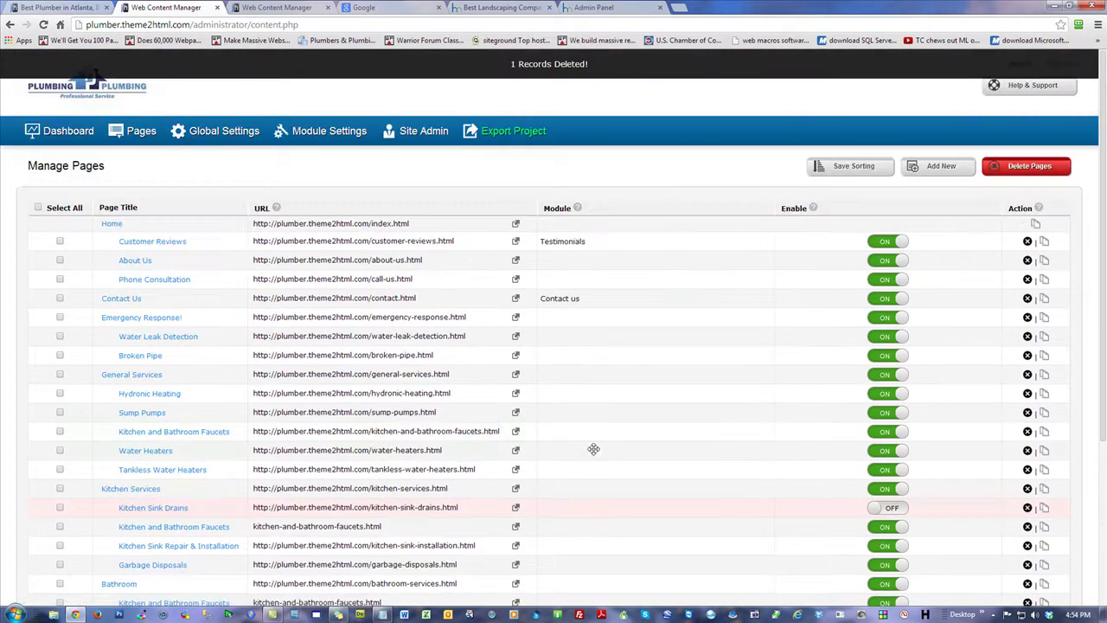
{"action": "left_click", "coordinate": [892, 508]}
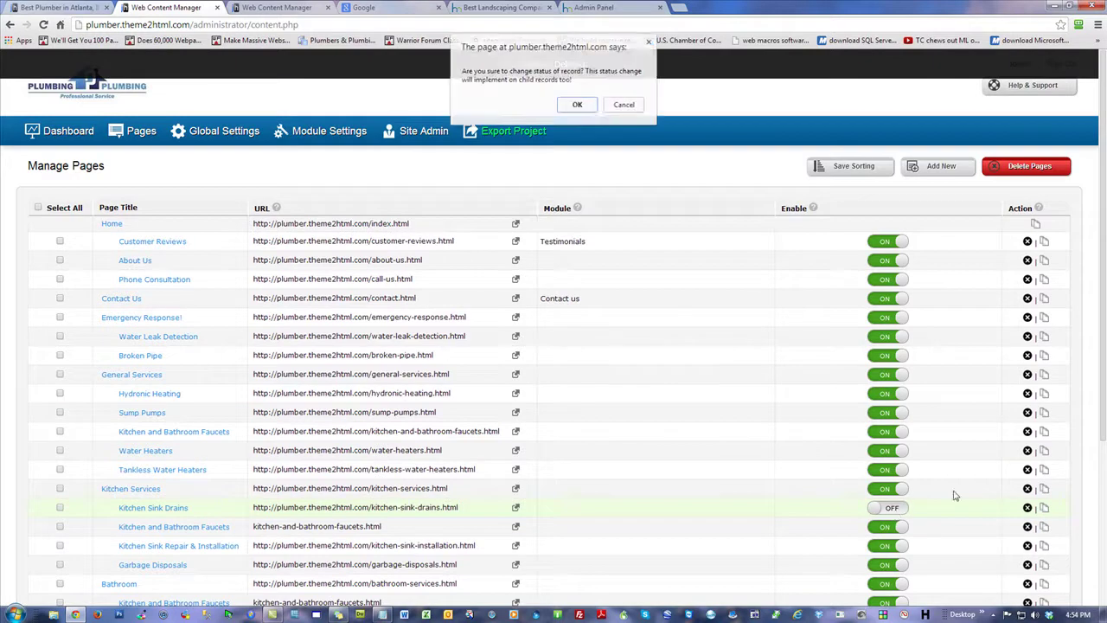
{"action": "left_click", "coordinate": [578, 105]}
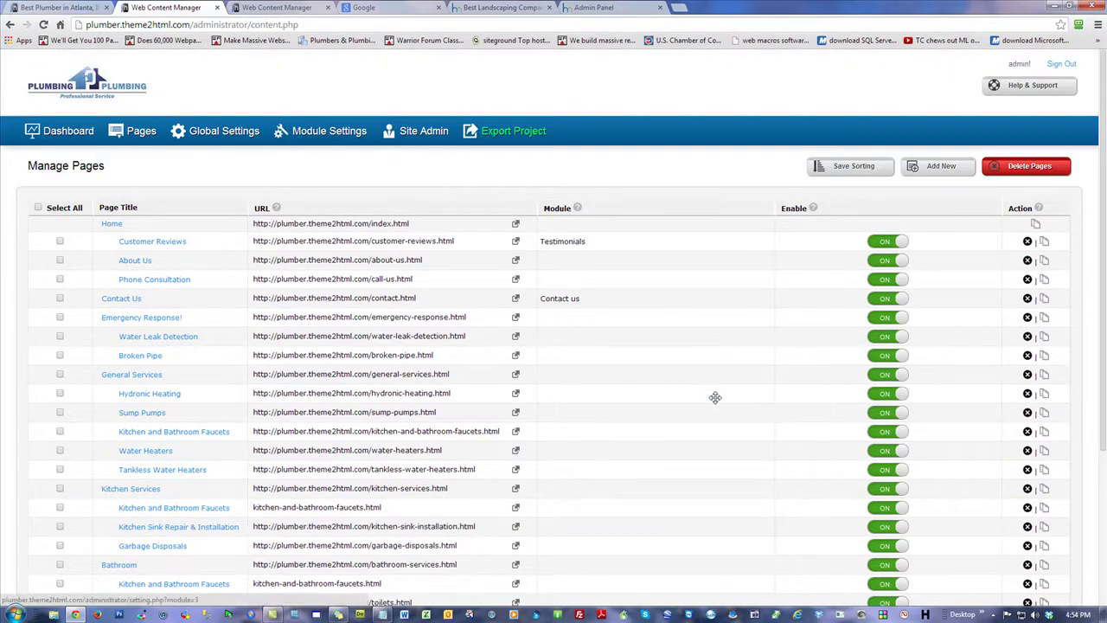
- Start adding a new page and set its page type to External Page Link
{"action": "scroll", "coordinate": [733, 459], "scroll_direction": "down", "scroll_amount": 3}
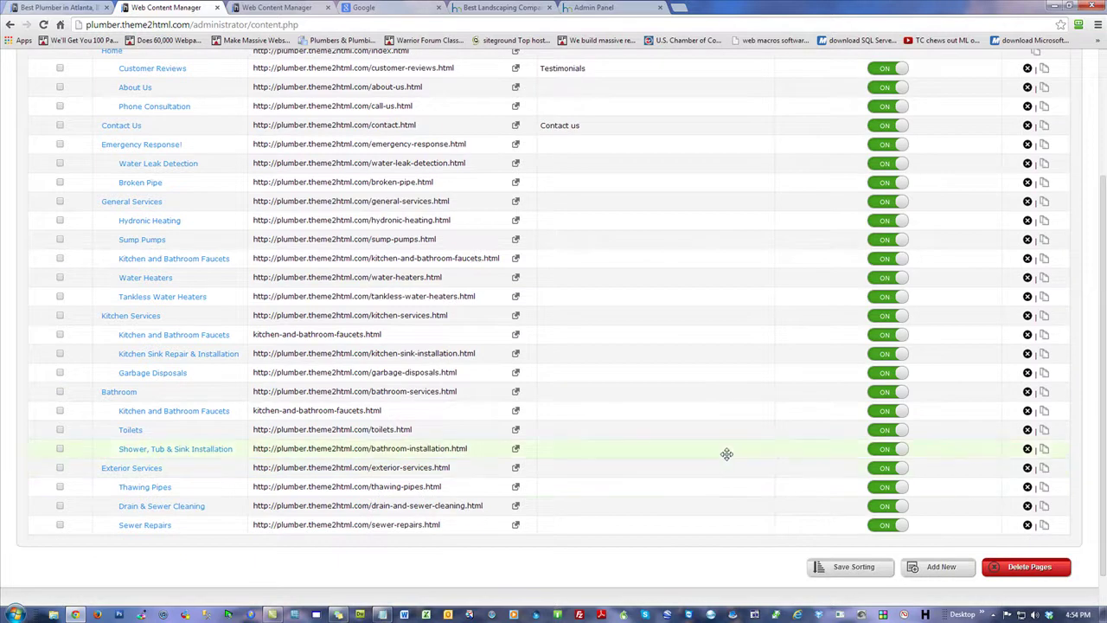
{"action": "scroll", "coordinate": [727, 453], "scroll_direction": "up", "scroll_amount": 2}
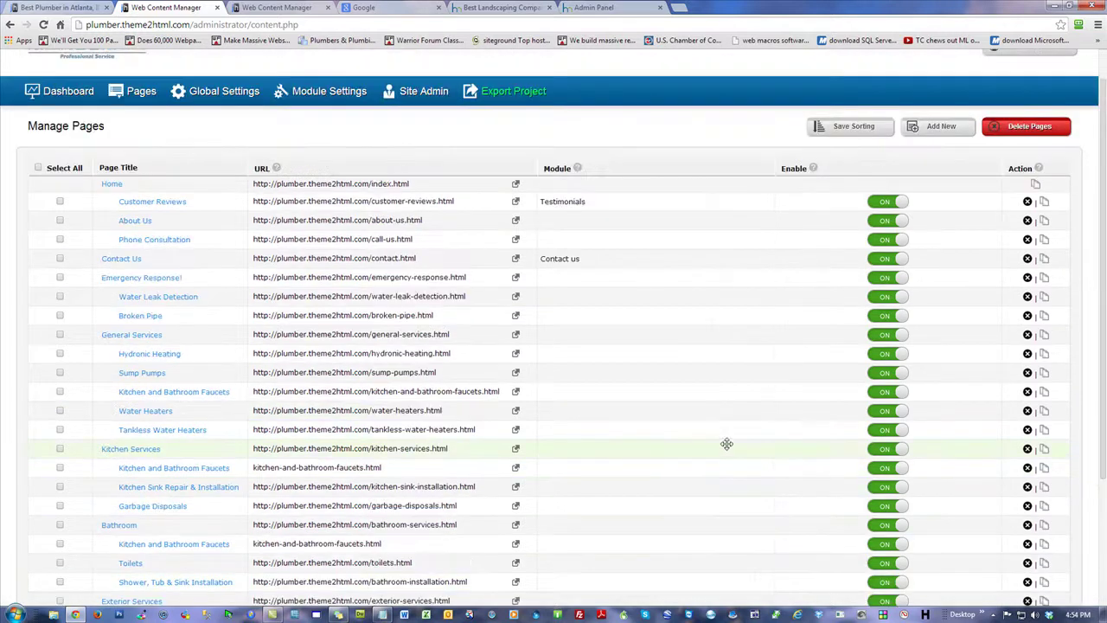
{"action": "left_click", "coordinate": [932, 130]}
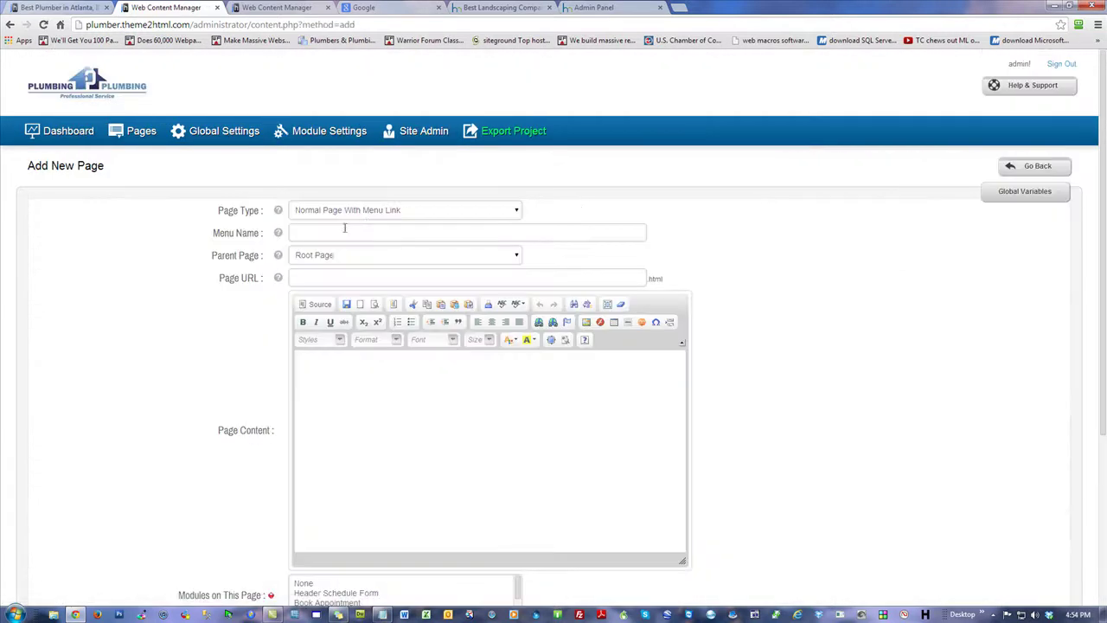
{"action": "left_click", "coordinate": [397, 210]}
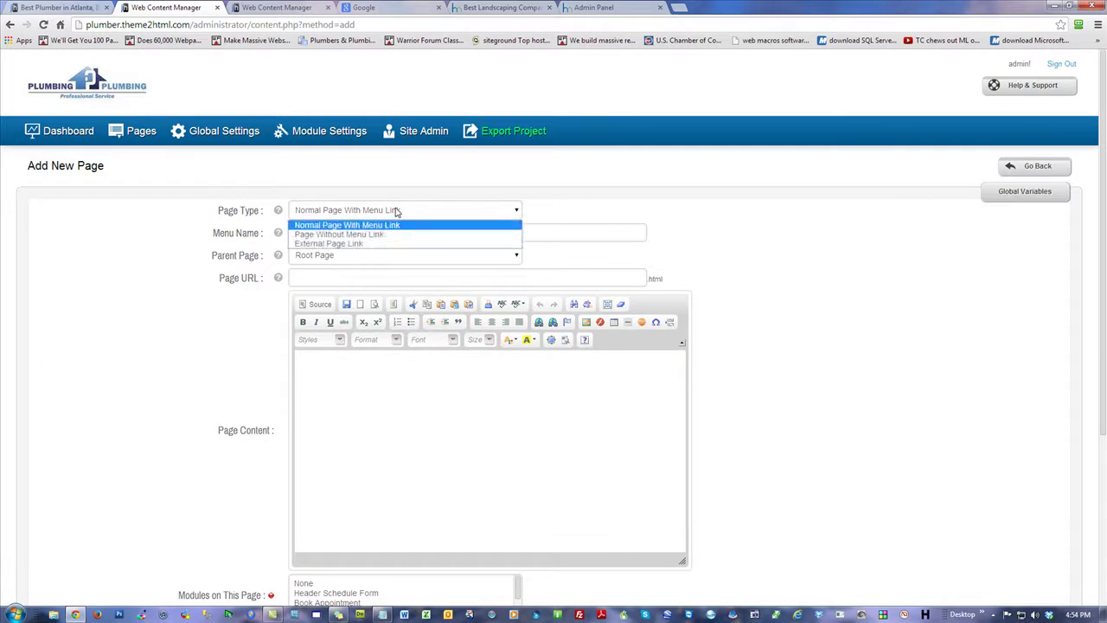
{"action": "left_click", "coordinate": [352, 245]}
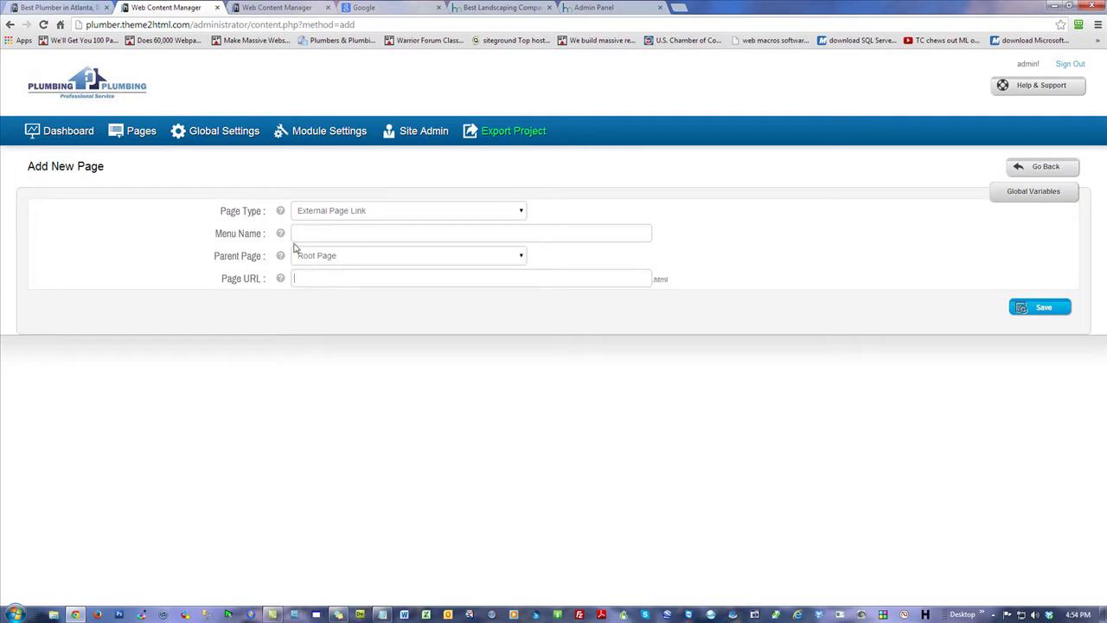
- Look for the Kitchen and Bathroom Faucets entry in the live site's Kitchen Services, Bathroom and General Services menus
{"action": "left_click", "coordinate": [59, 9]}
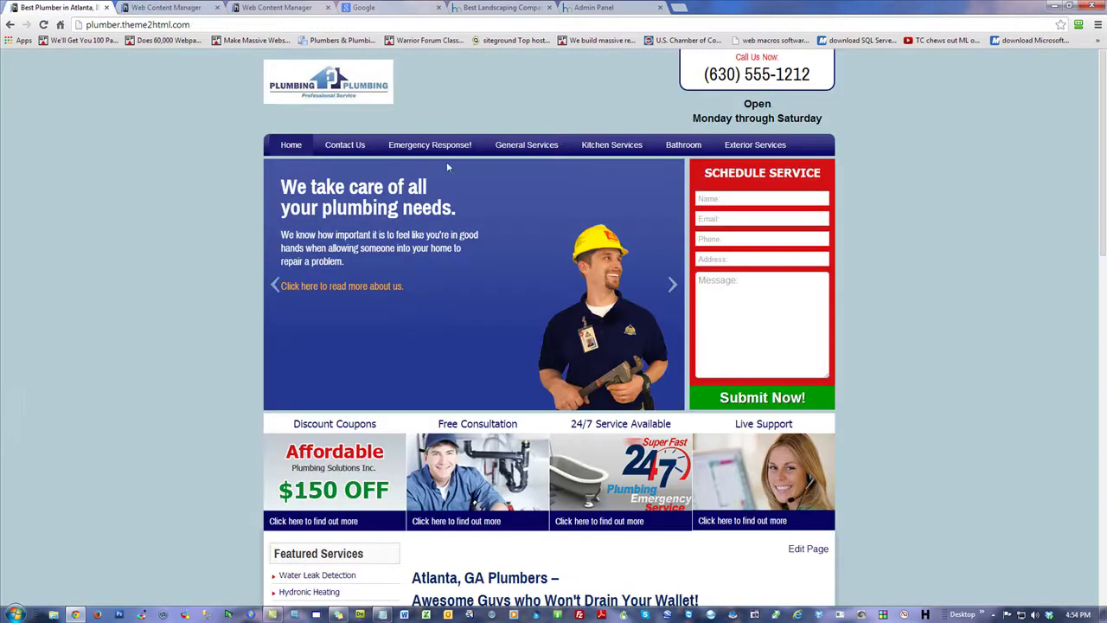
{"action": "mouse_move", "coordinate": [612, 152]}
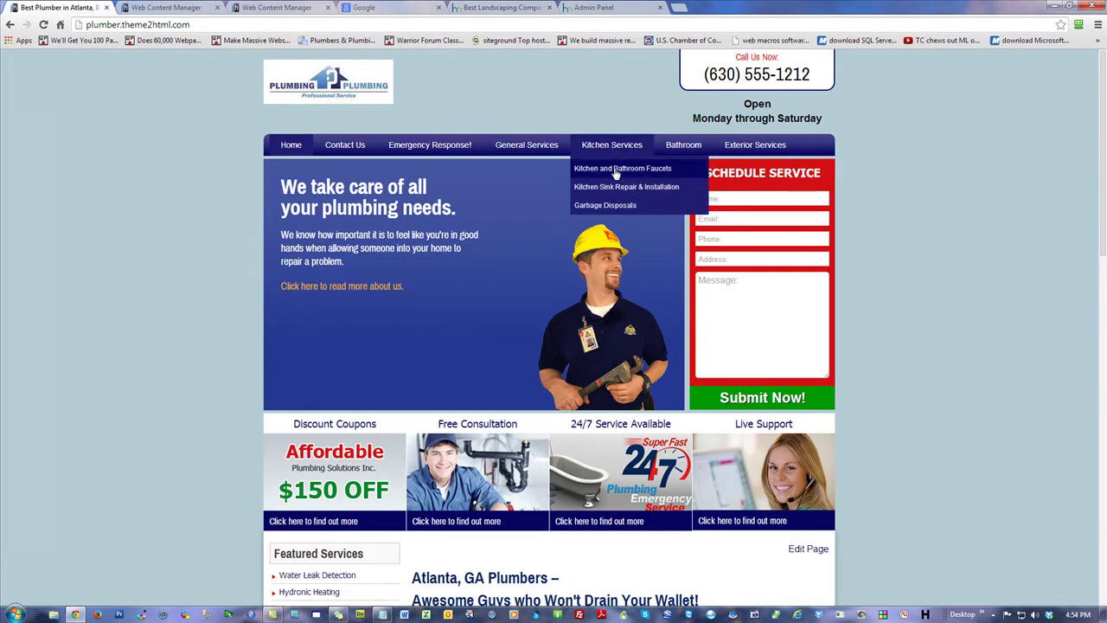
{"action": "mouse_move", "coordinate": [685, 149]}
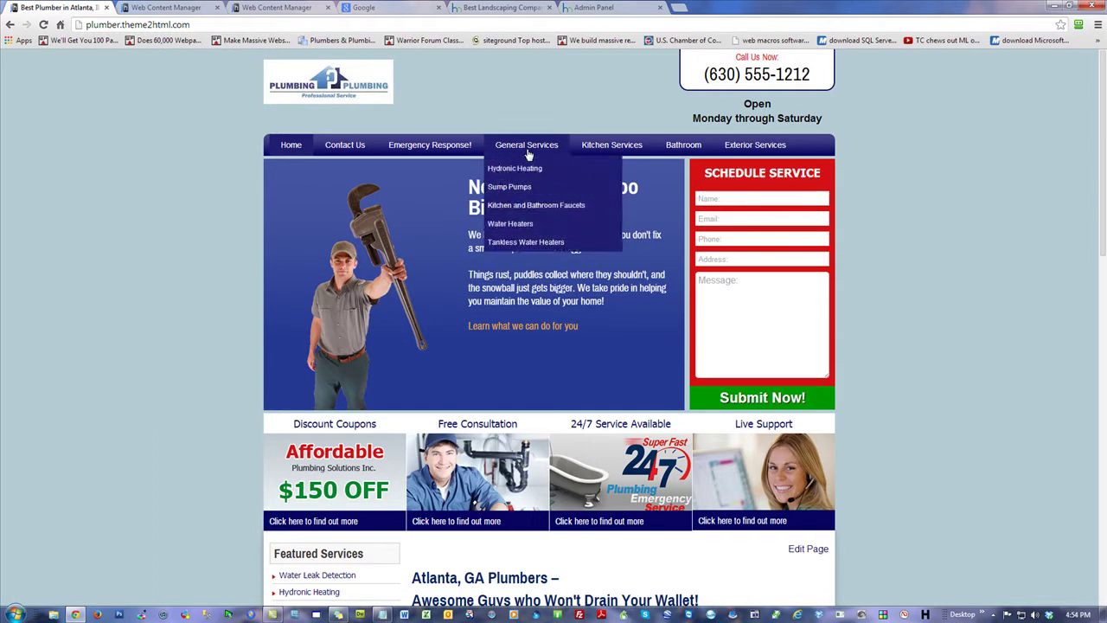
{"action": "mouse_move", "coordinate": [528, 145]}
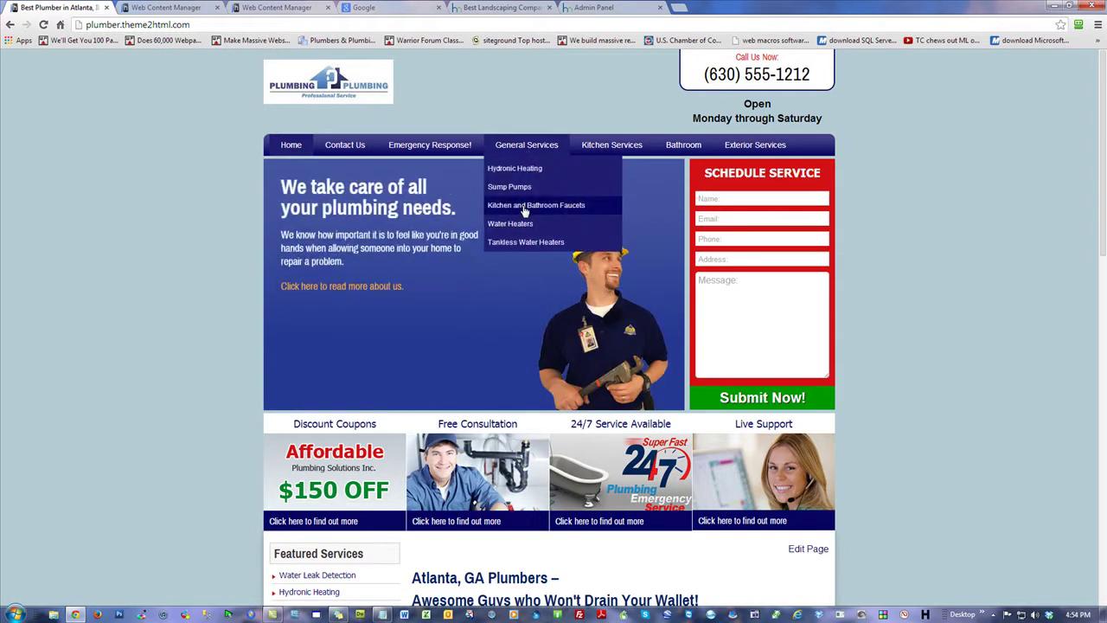
{"action": "mouse_move", "coordinate": [588, 142]}
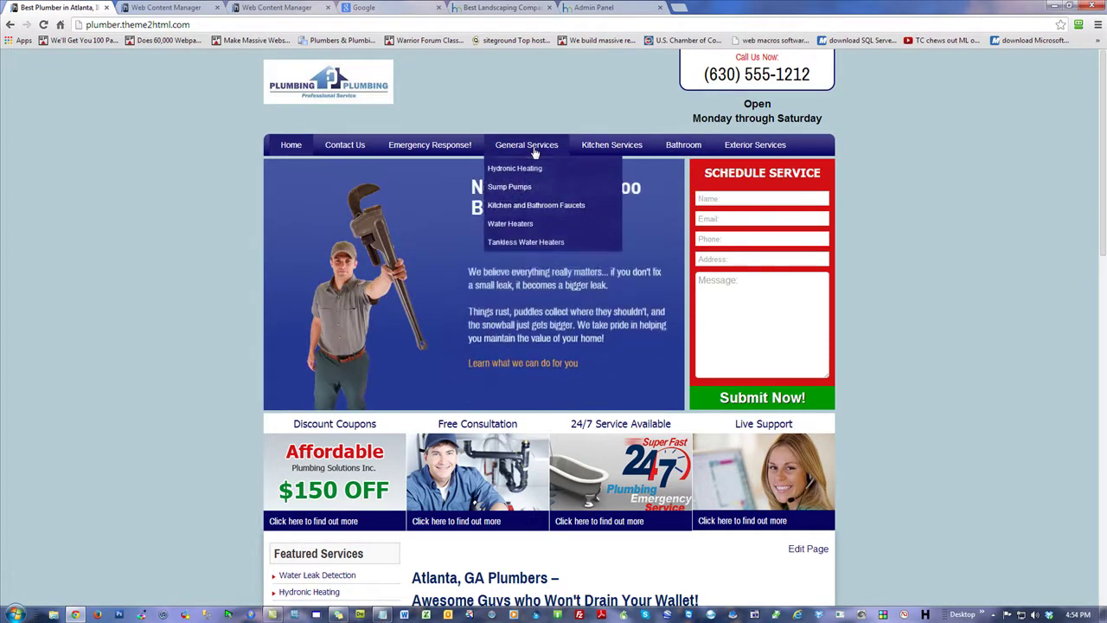
- Open the Kitchen and Bathroom Faucets page from General Services and examine its web address
{"action": "left_click", "coordinate": [536, 205]}
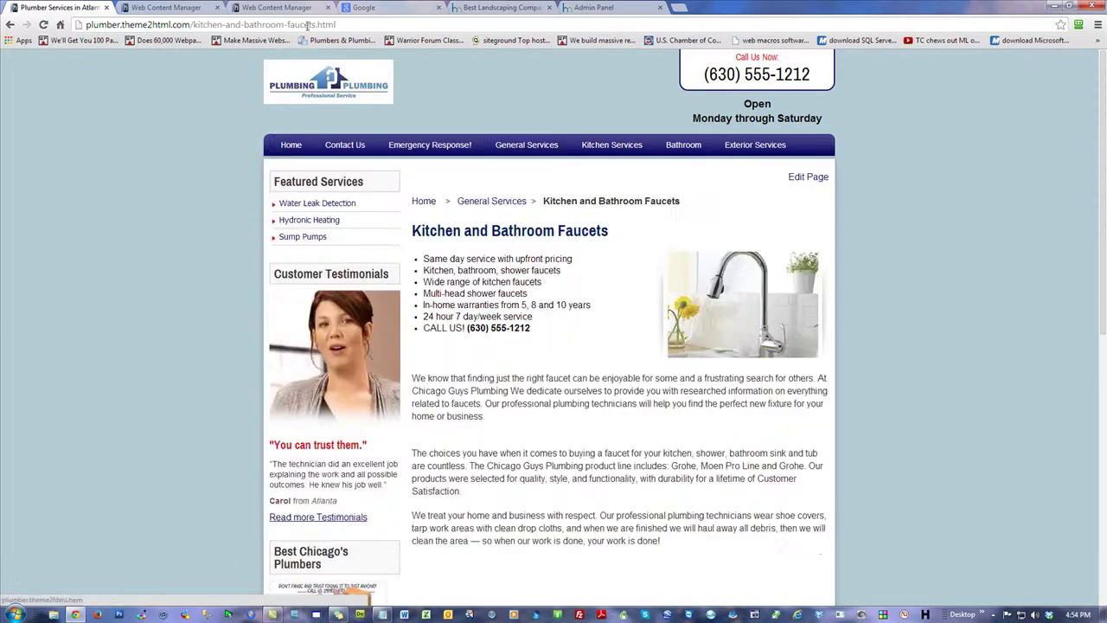
{"action": "left_click", "coordinate": [308, 24]}
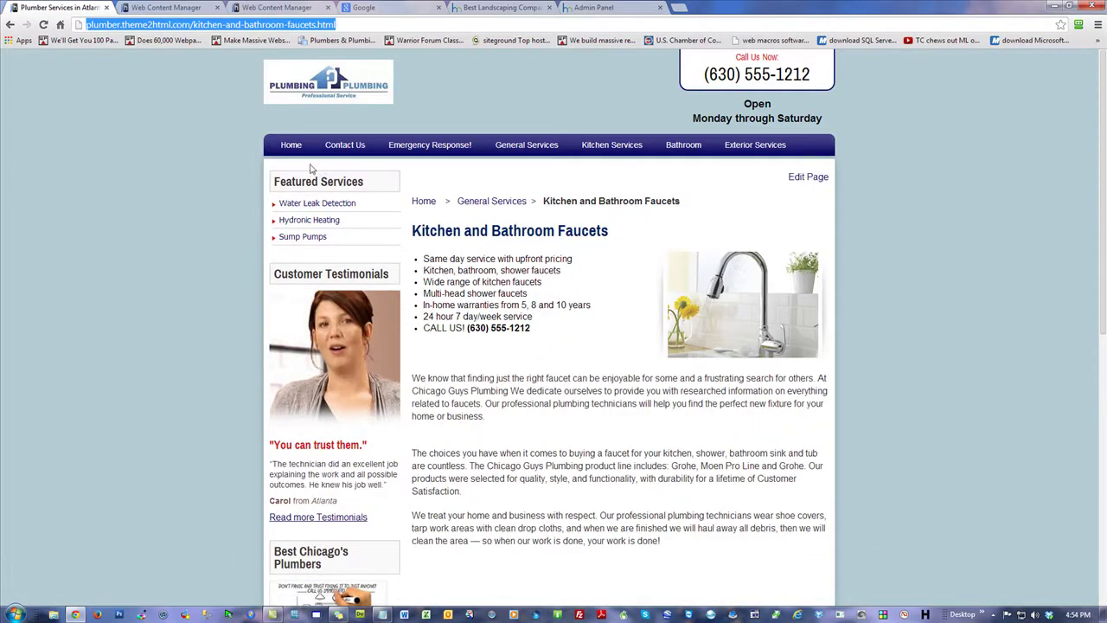
{"action": "left_click", "coordinate": [173, 187]}
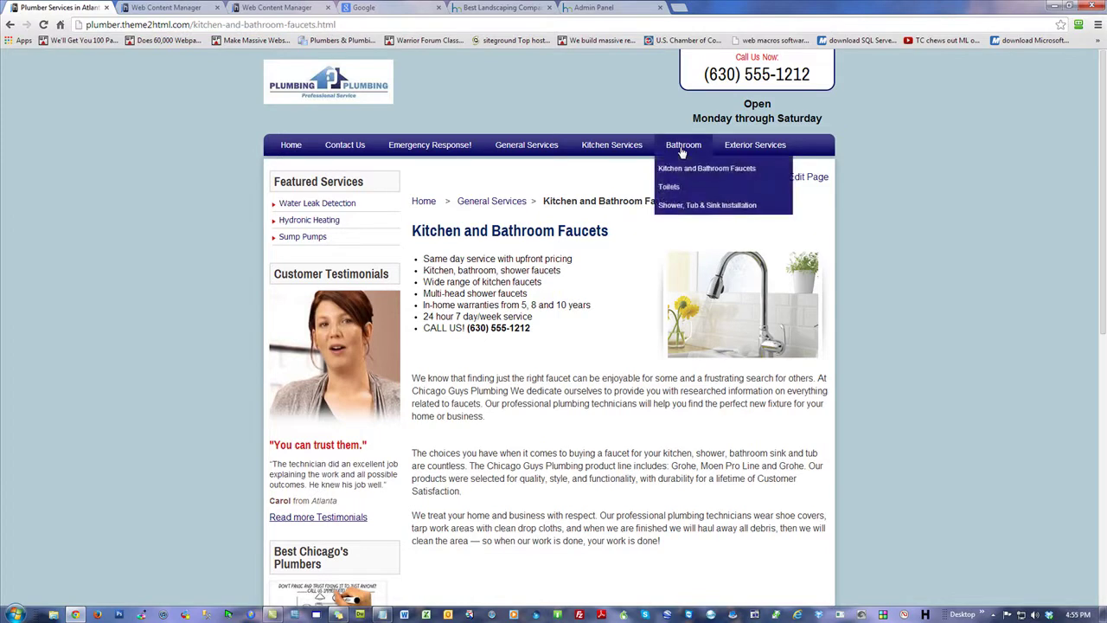
- Compare the Kitchen and Bathroom Faucets entries under Kitchen Services, Bathroom and General Services, and reopen the page from General Services
{"action": "mouse_move", "coordinate": [627, 153]}
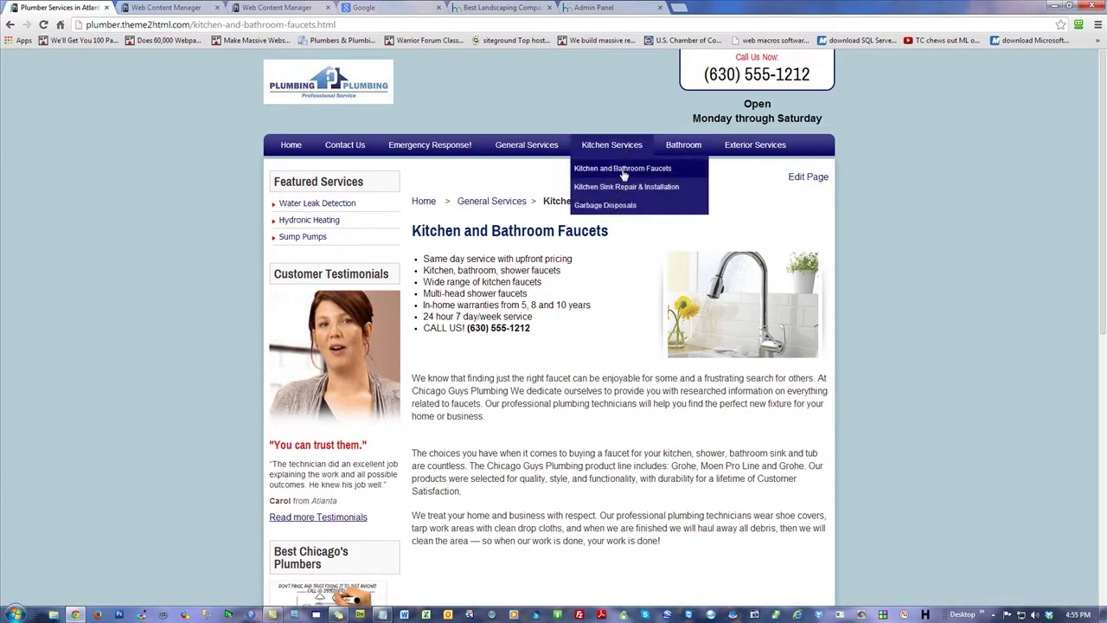
{"action": "mouse_move", "coordinate": [671, 147]}
{"action": "mouse_move", "coordinate": [534, 144]}
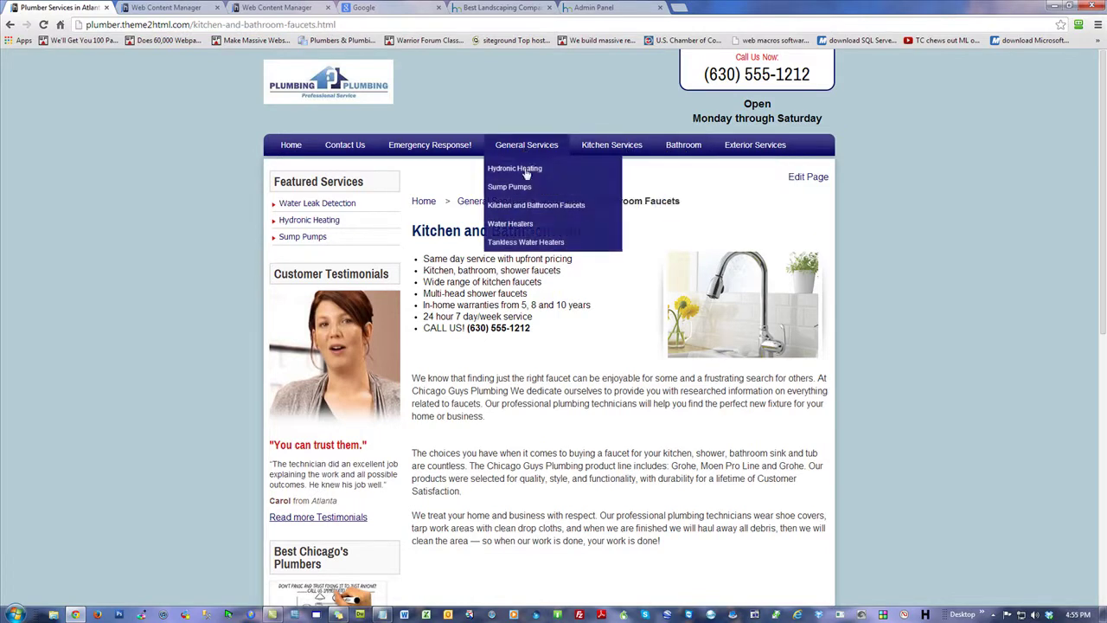
{"action": "left_click", "coordinate": [520, 215]}
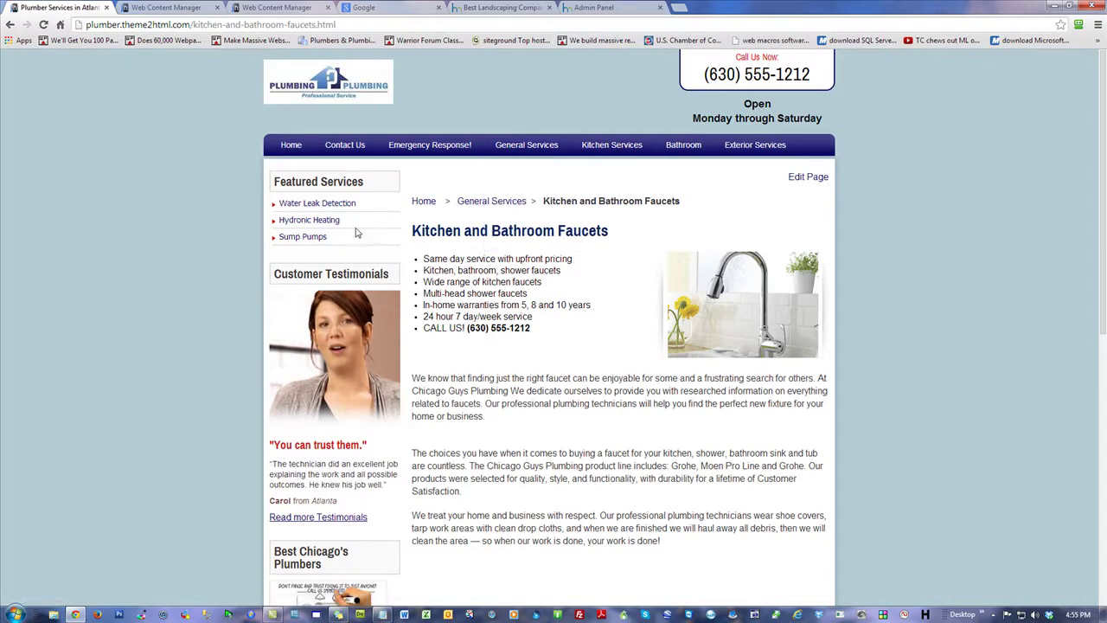
- Leave the new page form through the dashboard and review the page list with its URLs in Manage Pages
{"action": "left_click", "coordinate": [168, 8]}
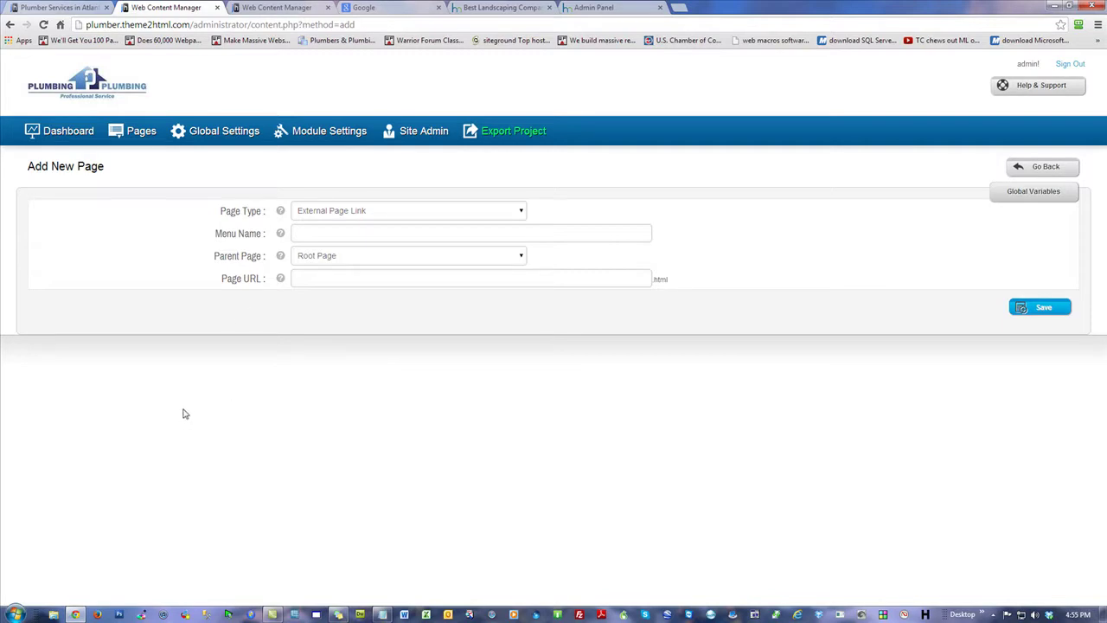
{"action": "left_click", "coordinate": [52, 131]}
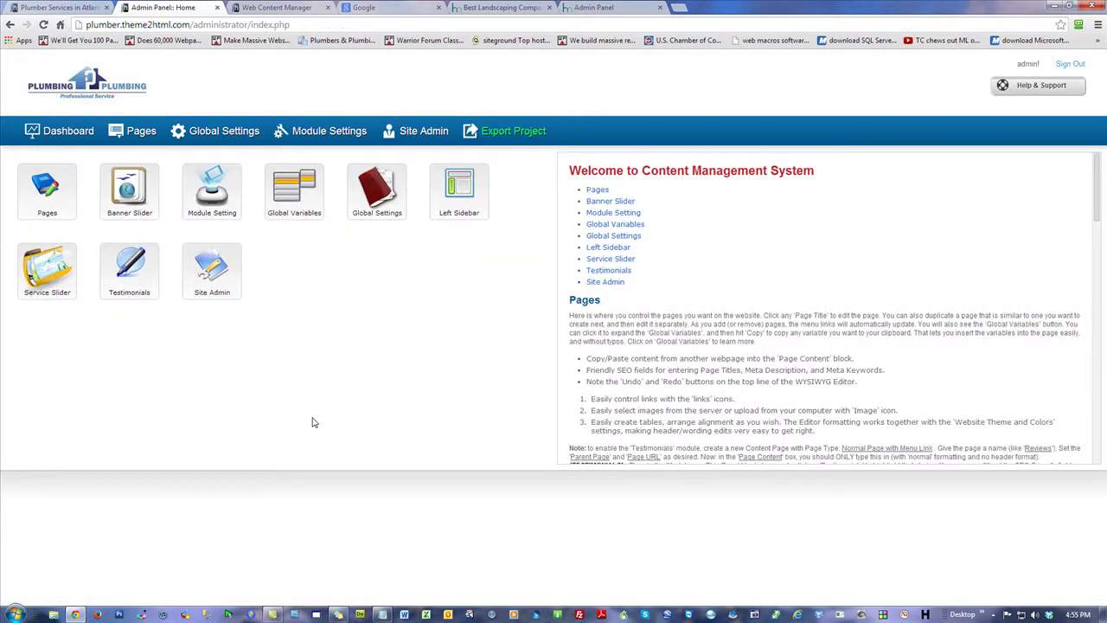
{"action": "left_click", "coordinate": [49, 199]}
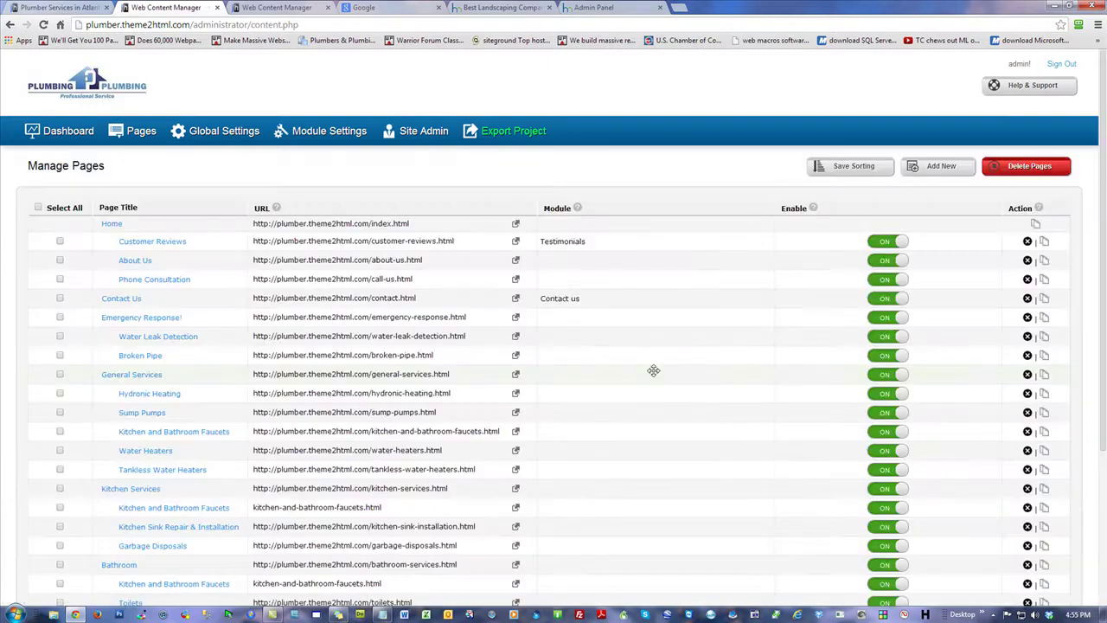
{"action": "scroll", "coordinate": [653, 369], "scroll_direction": "down", "scroll_amount": 3}
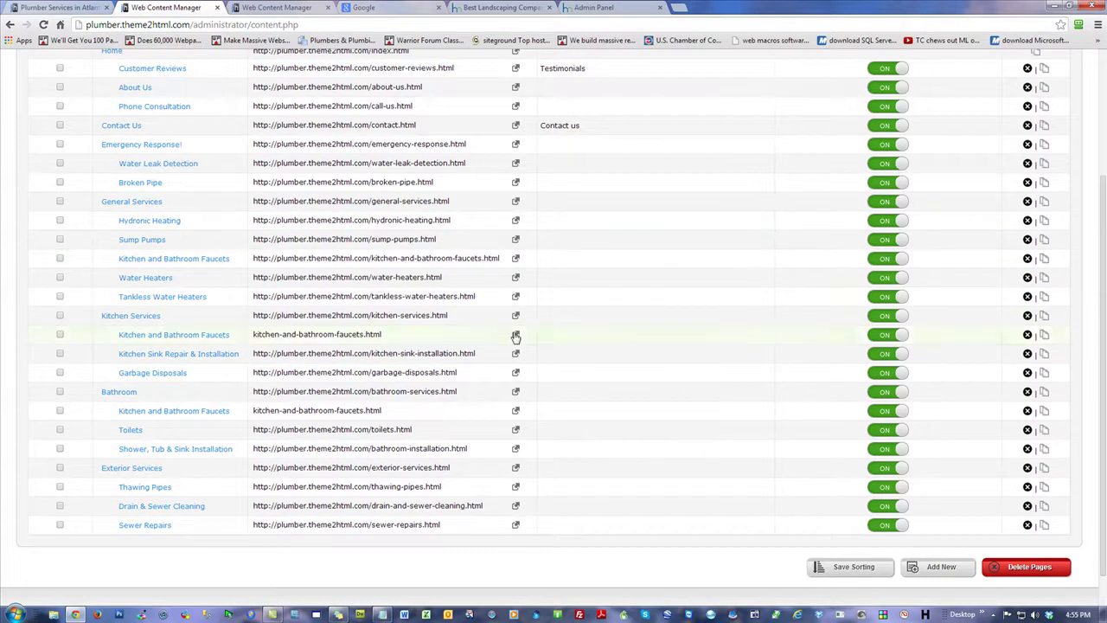
{"action": "scroll", "coordinate": [514, 334], "scroll_direction": "up", "scroll_amount": 3}
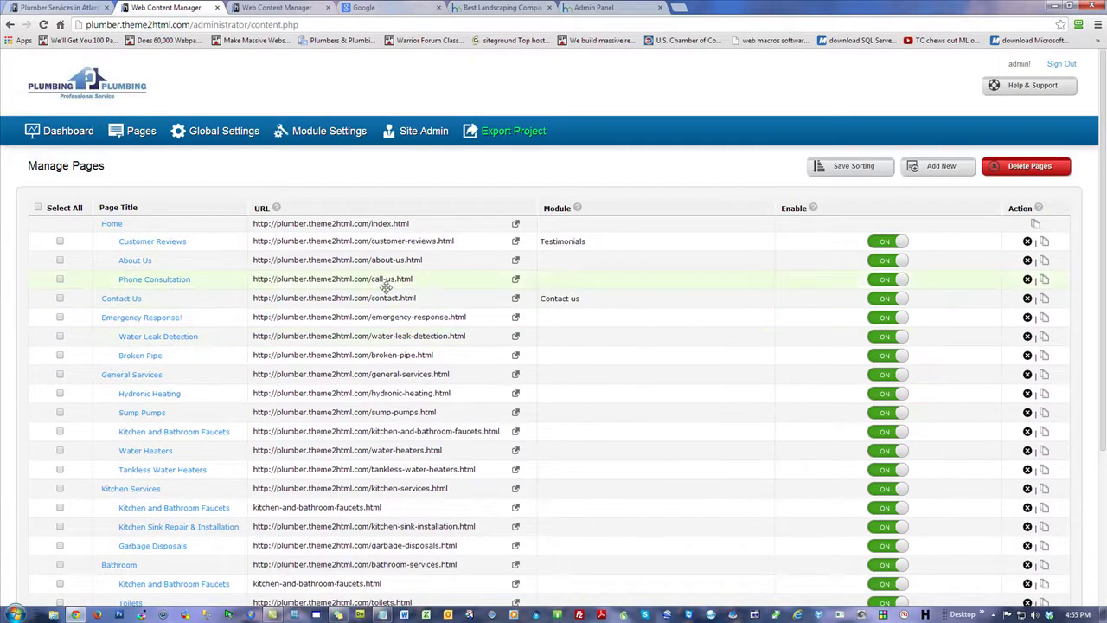
- Open the Banner Slider manager, then follow the first banner's "read more about us" link on the live home page and return
{"action": "left_click", "coordinate": [68, 131]}
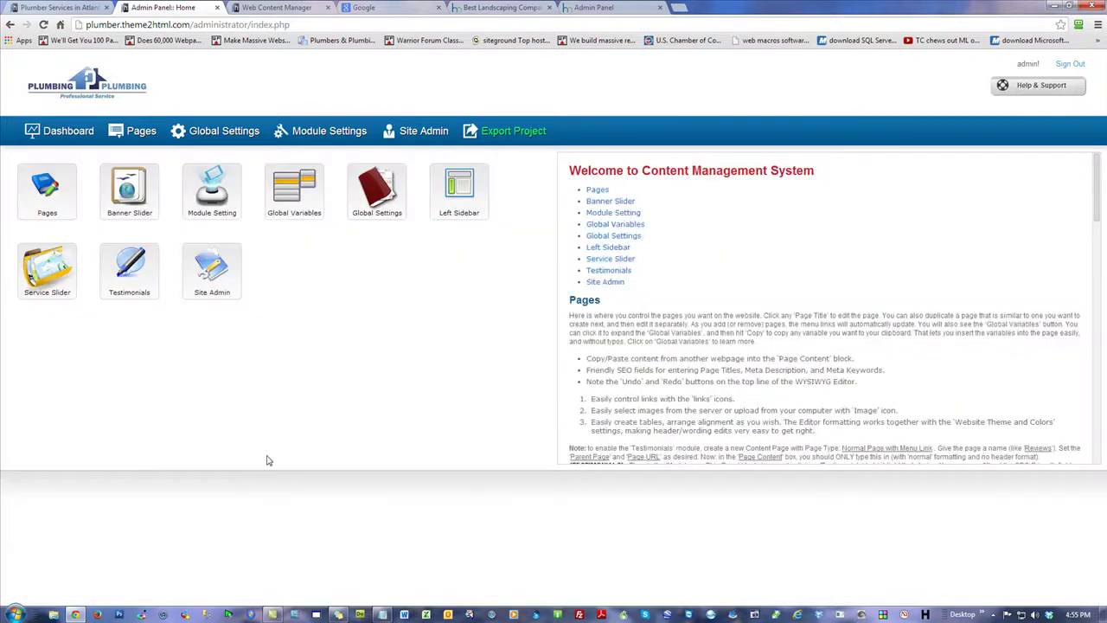
{"action": "left_click", "coordinate": [129, 189]}
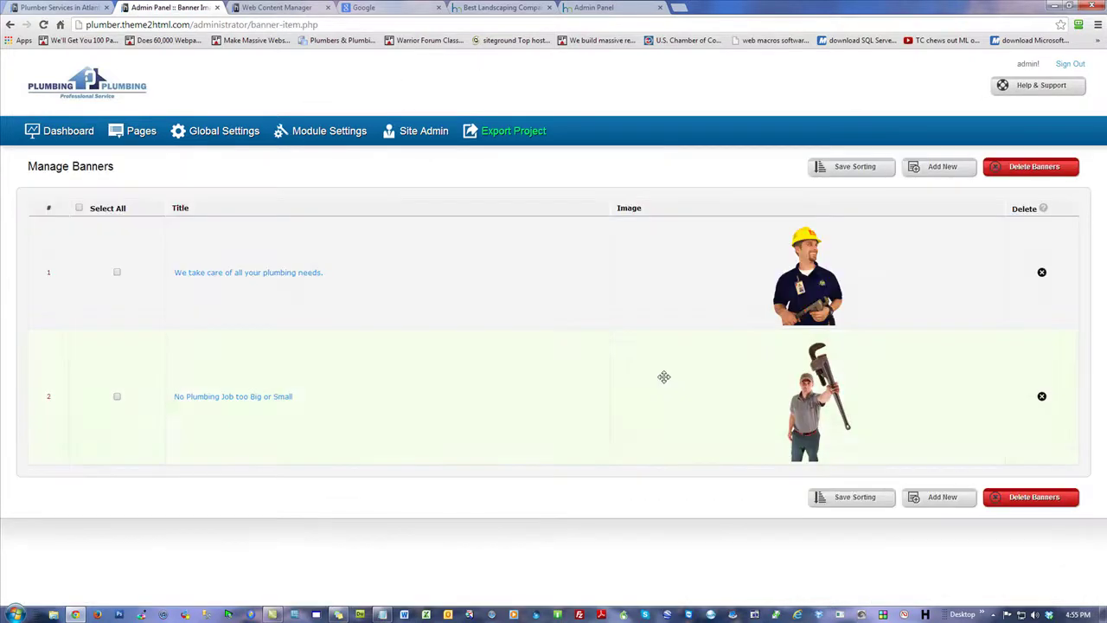
{"action": "left_click", "coordinate": [60, 9]}
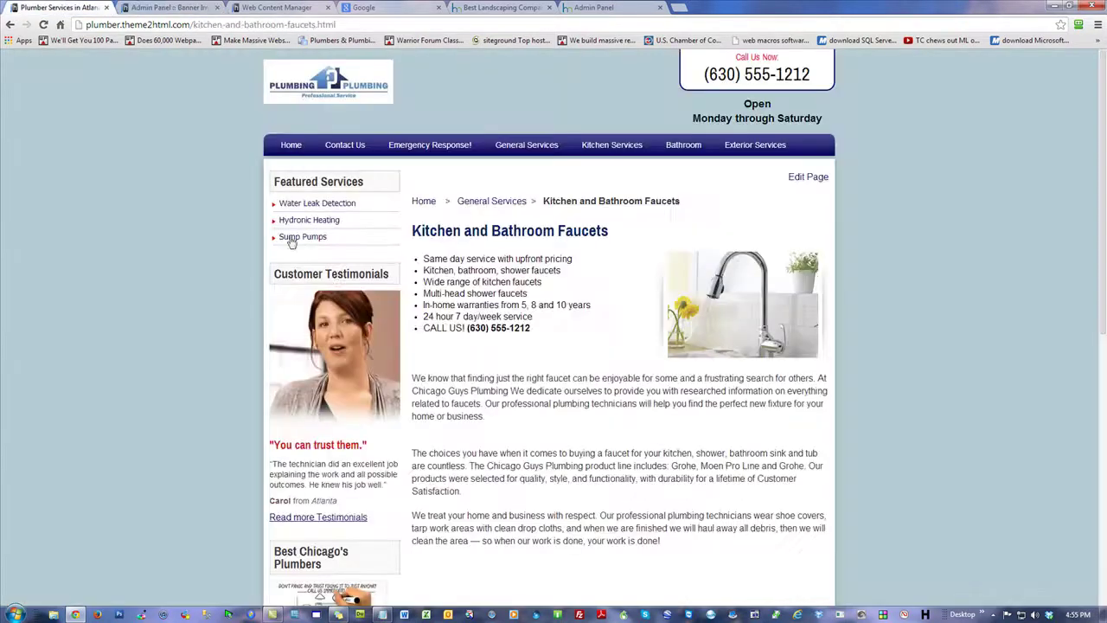
{"action": "left_click", "coordinate": [291, 144]}
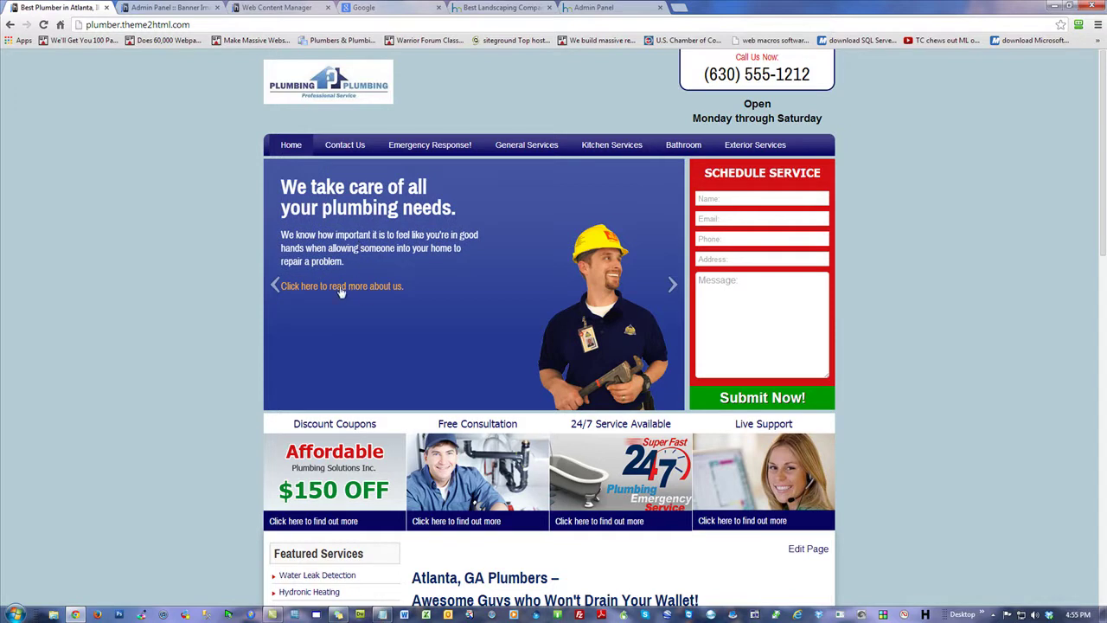
{"action": "left_click", "coordinate": [355, 288]}
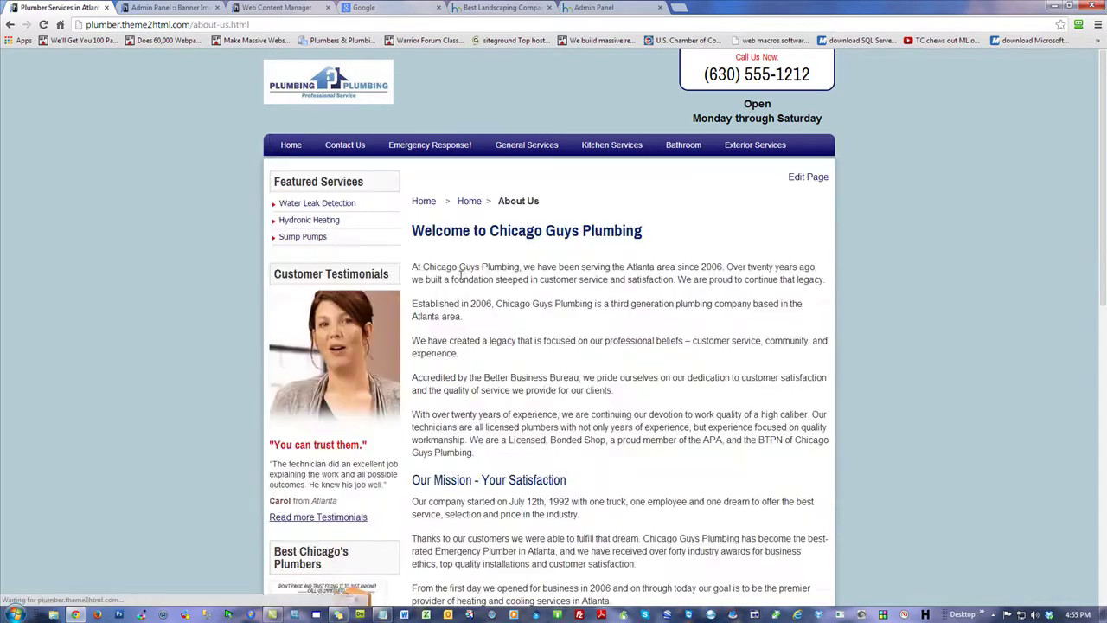
{"action": "left_click", "coordinate": [10, 24]}
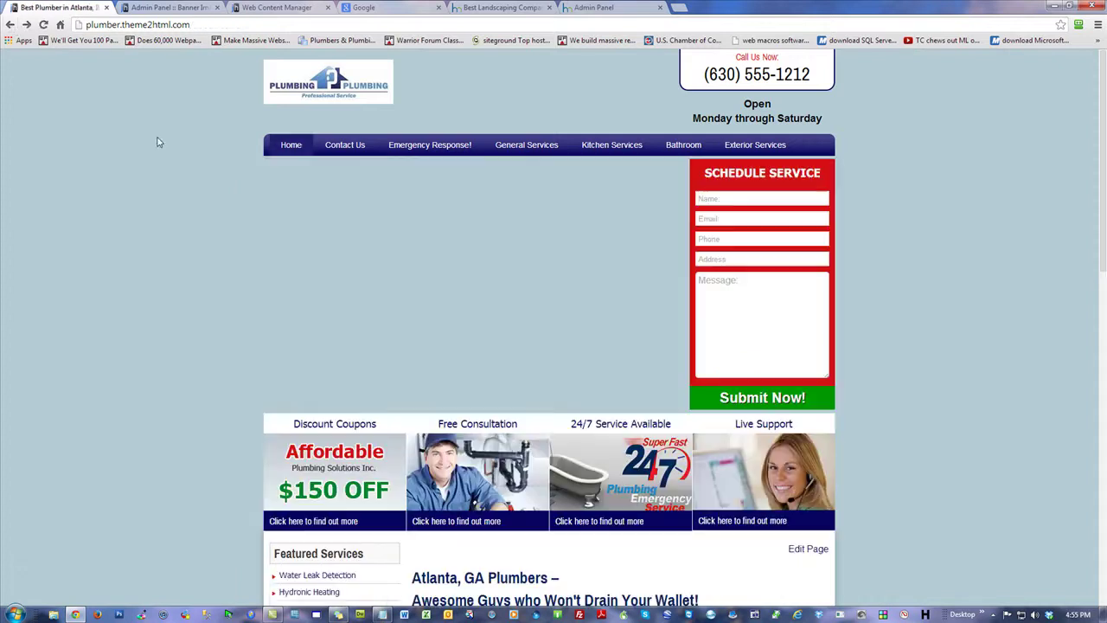
- Open the "We take care of all your plumbing needs." banner for editing and compare its title with the live home page banner
{"action": "key", "text": "ctrl+Tab"}
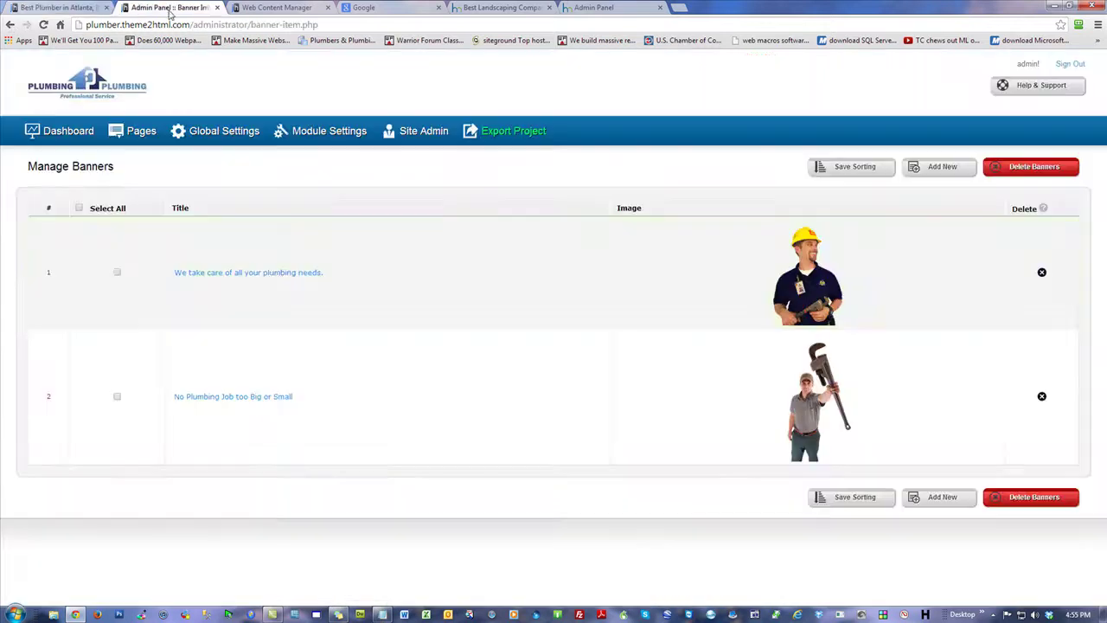
{"action": "left_click", "coordinate": [284, 273]}
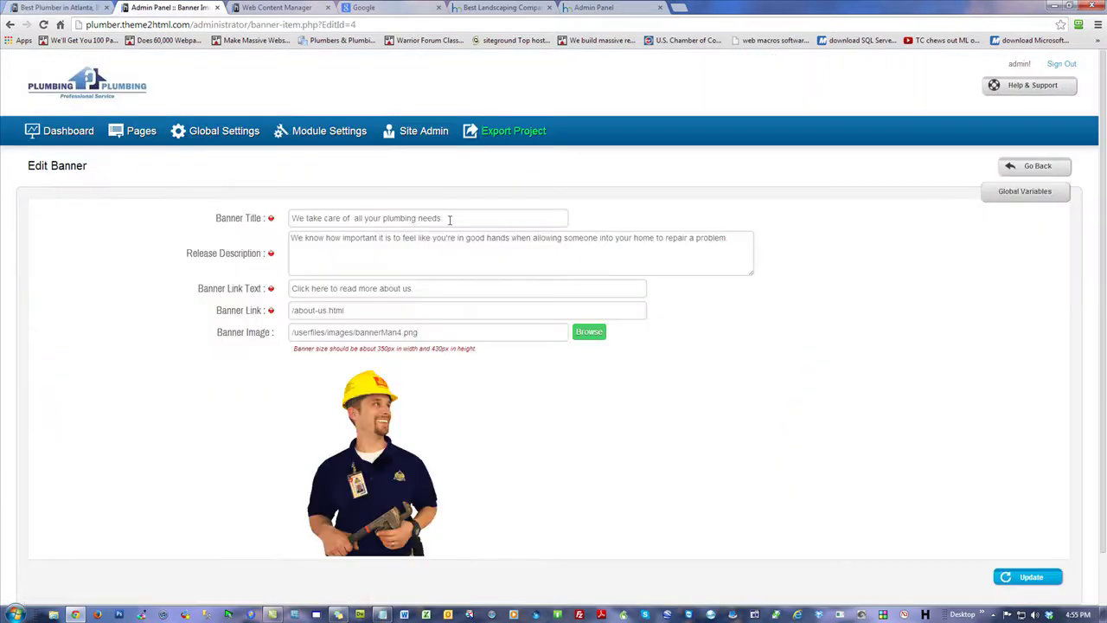
{"action": "left_click_drag", "start_coordinate": [450, 219], "coordinate": [196, 212]}
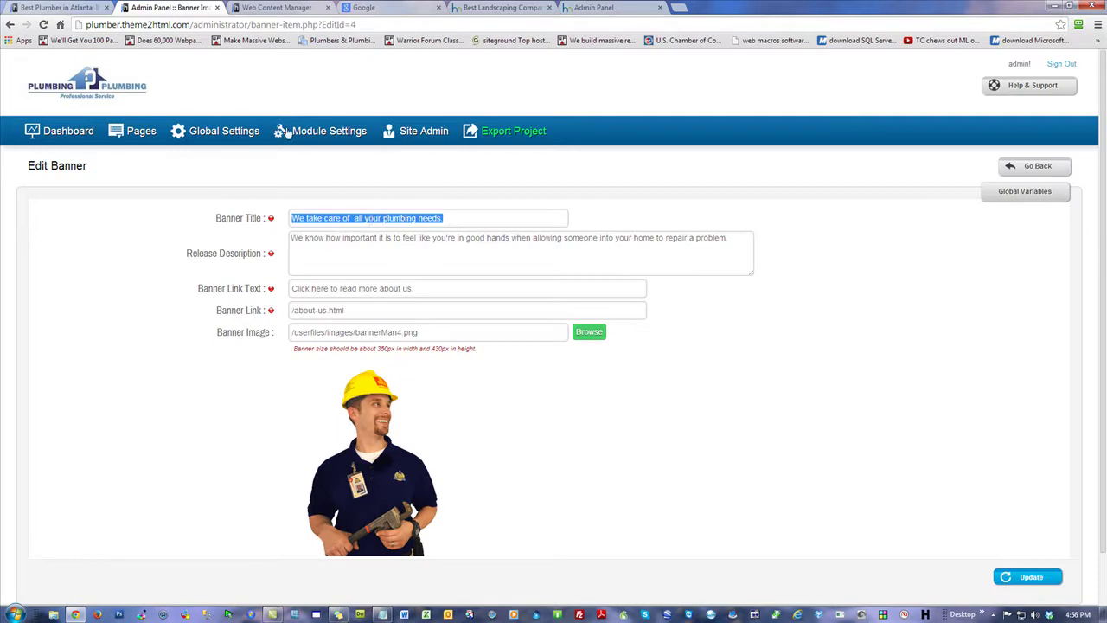
{"action": "left_click", "coordinate": [76, 9]}
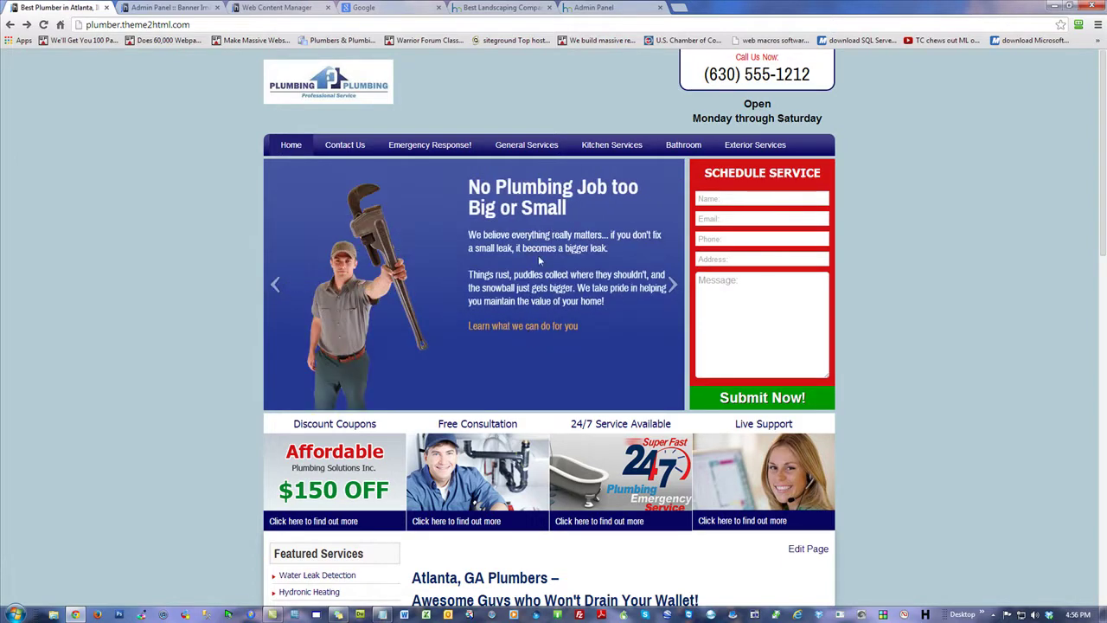
- Highlight the banner's Release Description and compare it with the text in the live home page slider
{"action": "left_click", "coordinate": [198, 9]}
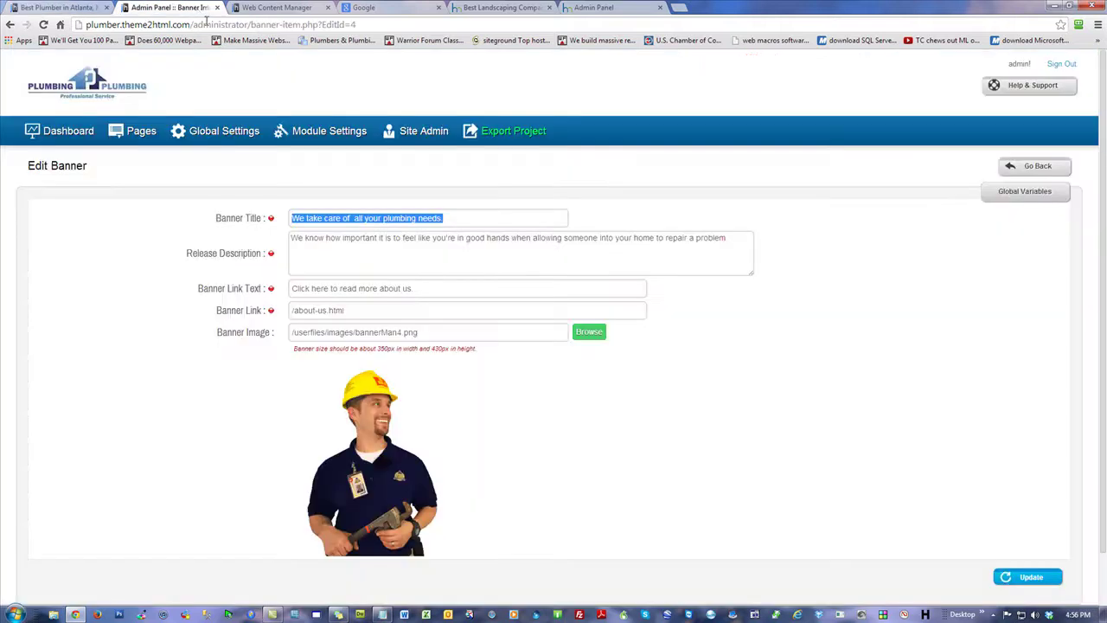
{"action": "left_click", "coordinate": [302, 241]}
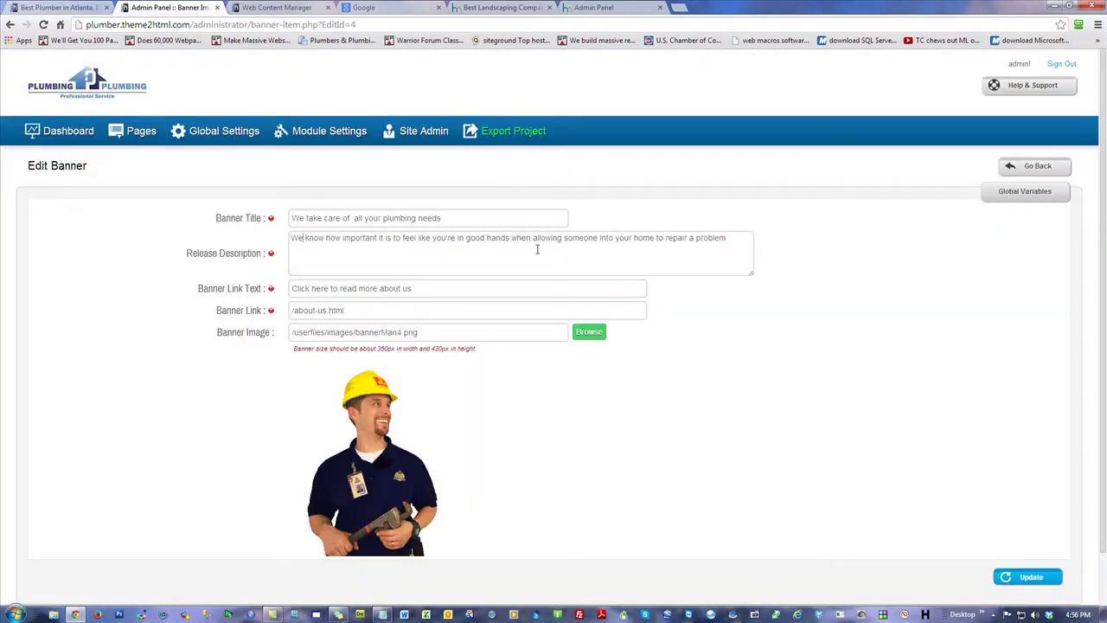
{"action": "left_click_drag", "start_coordinate": [737, 243], "coordinate": [271, 231]}
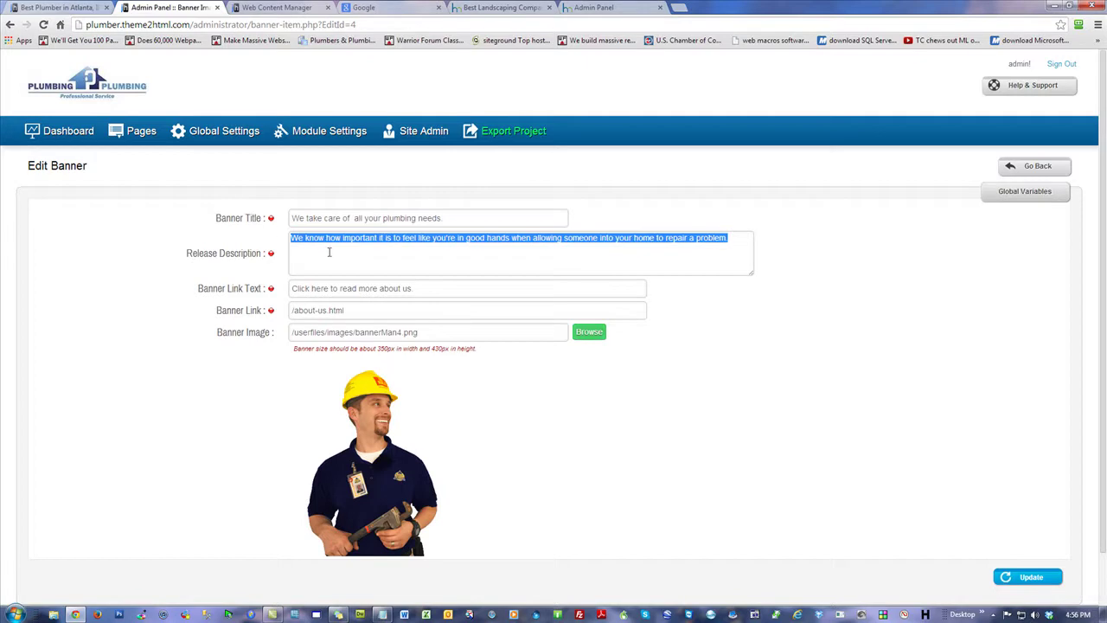
{"action": "left_click", "coordinate": [58, 6]}
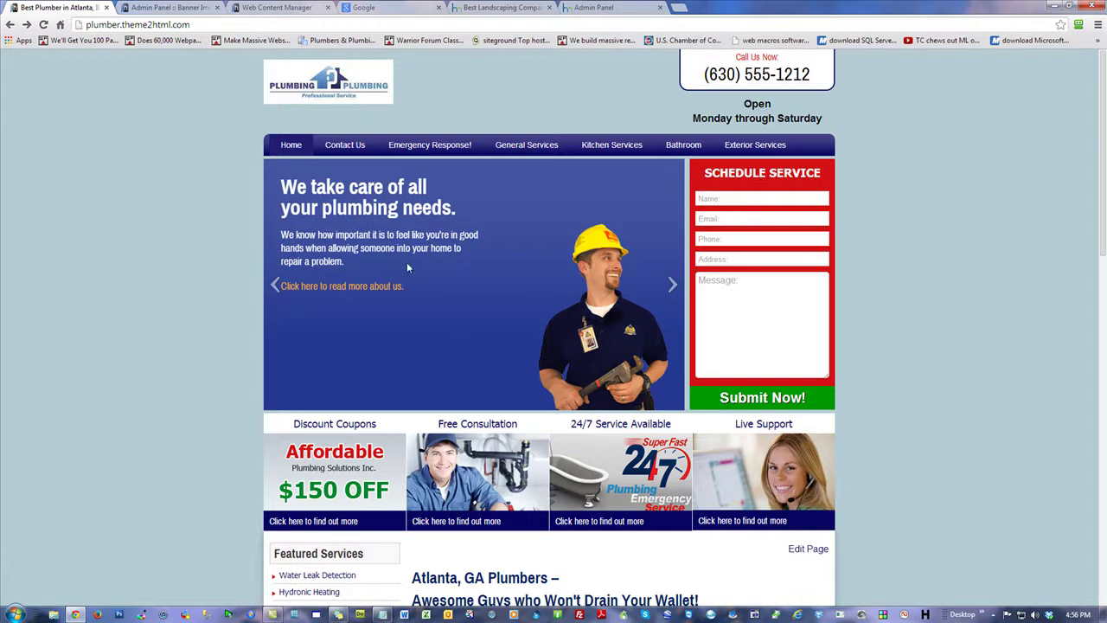
- Highlight the Banner Link Text "Click here to read more about us." and compare it with the link on the live banner
{"action": "left_click", "coordinate": [184, 7]}
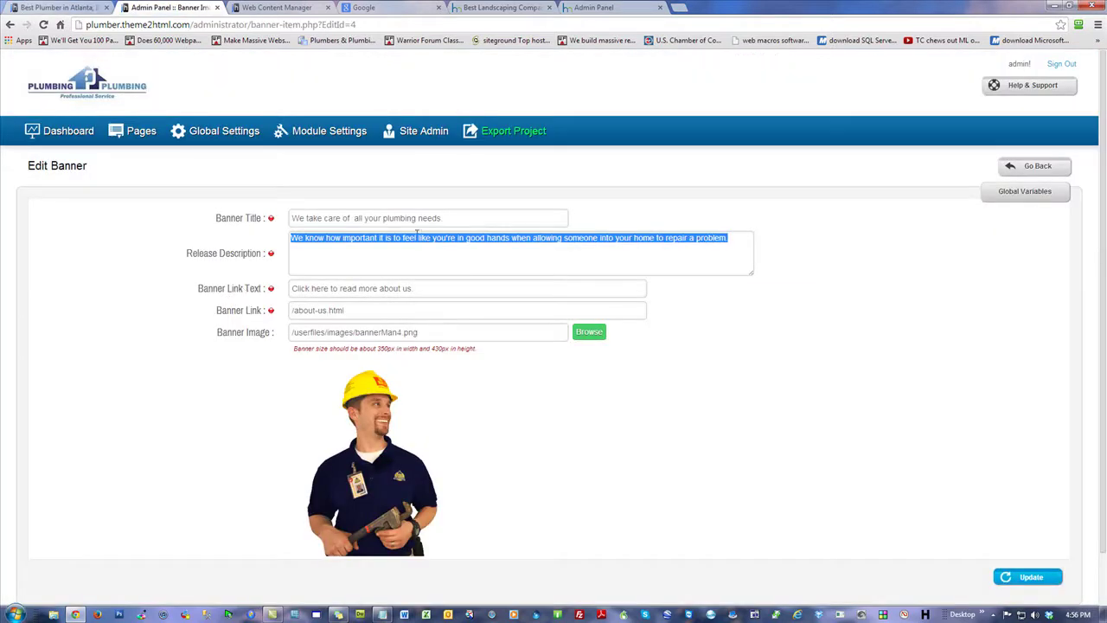
{"action": "left_click_drag", "start_coordinate": [437, 292], "coordinate": [242, 294]}
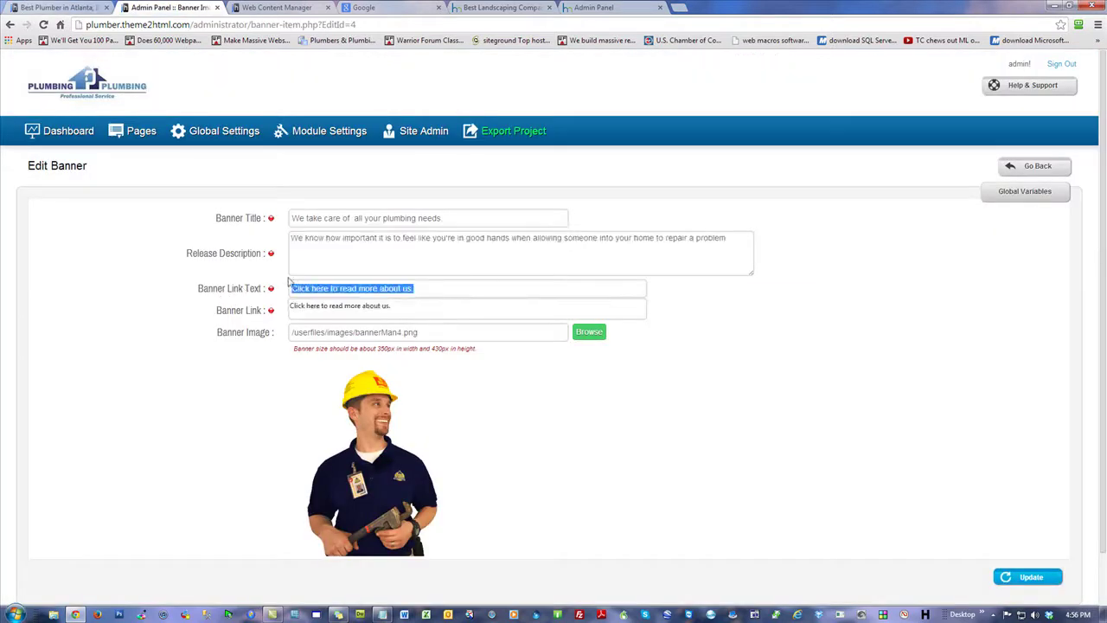
{"action": "left_click", "coordinate": [80, 7]}
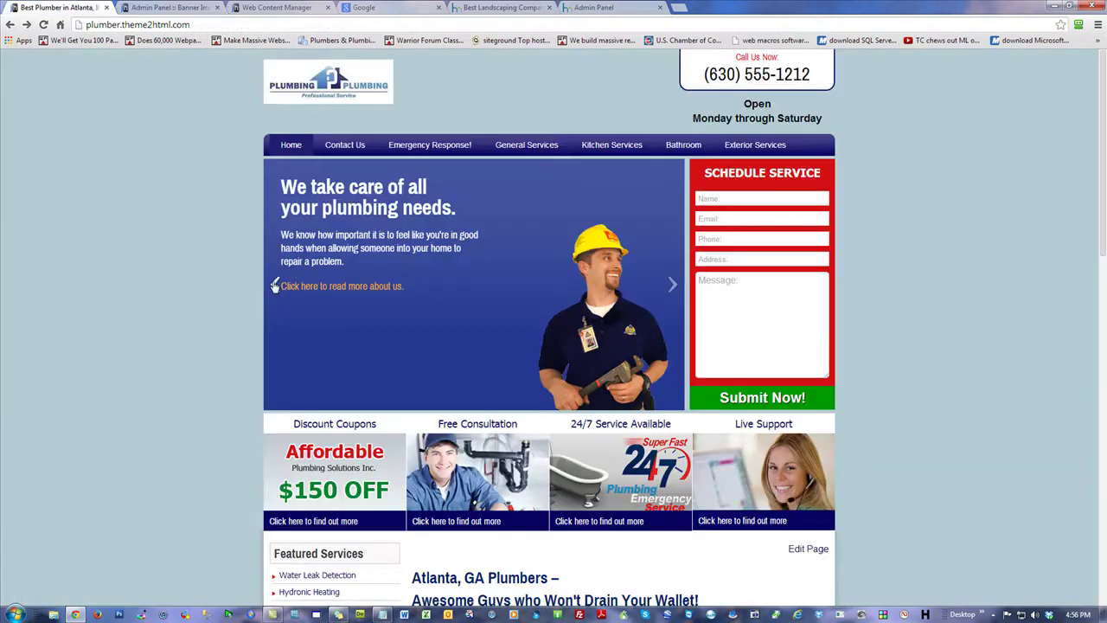
- Return to the banner editor and examine the path in the Banner Link field
{"action": "left_click", "coordinate": [140, 11]}
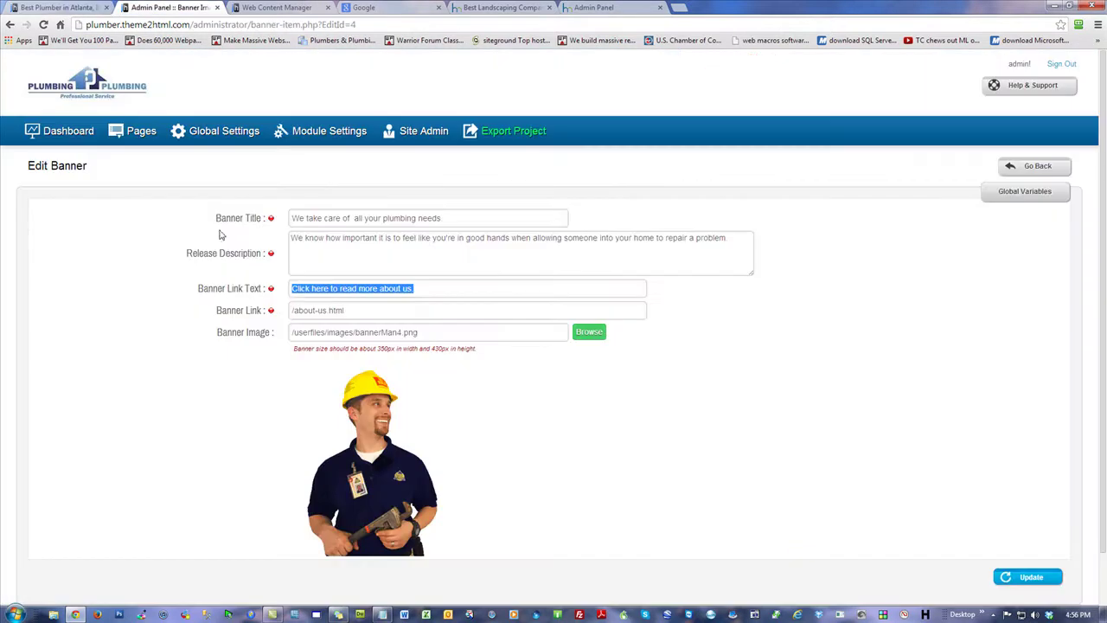
{"action": "left_click_drag", "start_coordinate": [352, 310], "coordinate": [189, 301]}
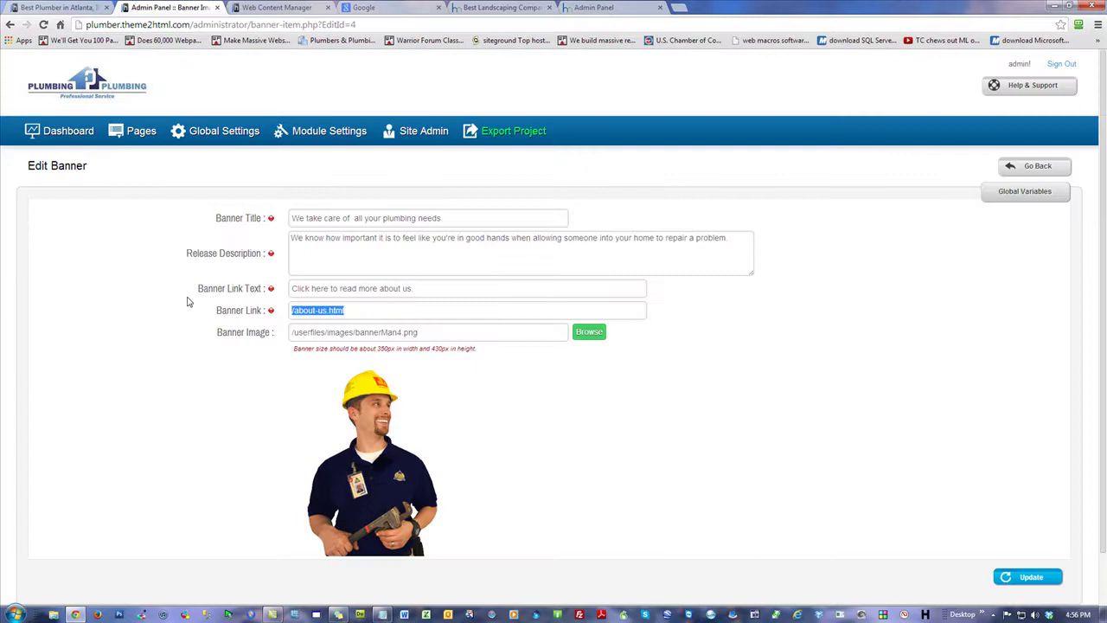
{"action": "left_click", "coordinate": [371, 313]}
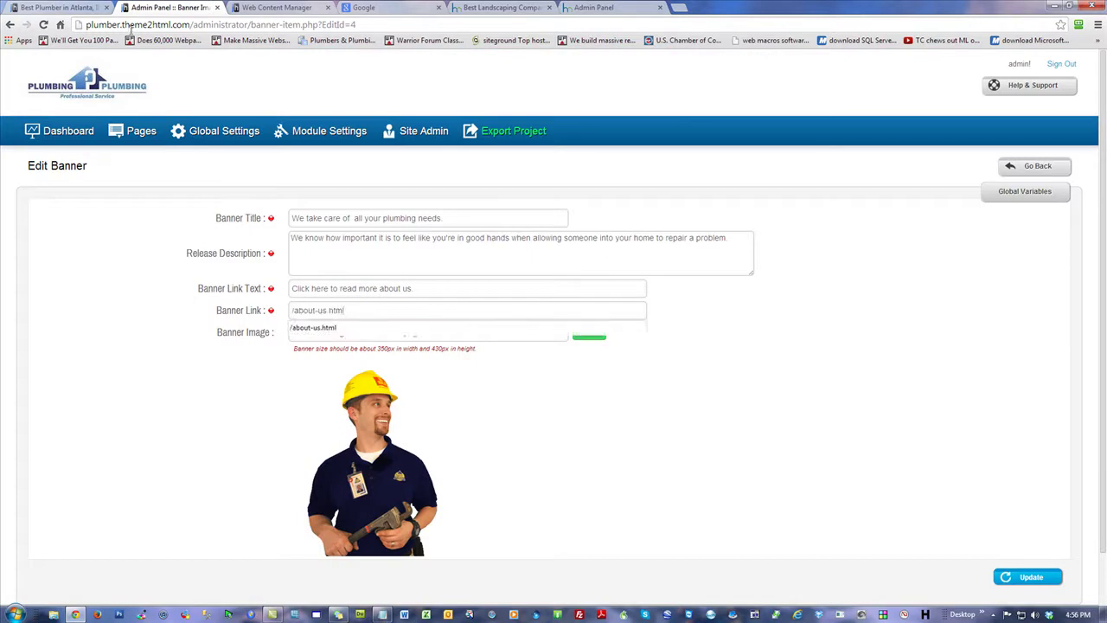
- Open the live About Us page from the Home submenu and highlight the /about-us.html part of its web address
{"action": "left_click", "coordinate": [60, 8]}
{"action": "mouse_move", "coordinate": [290, 147]}
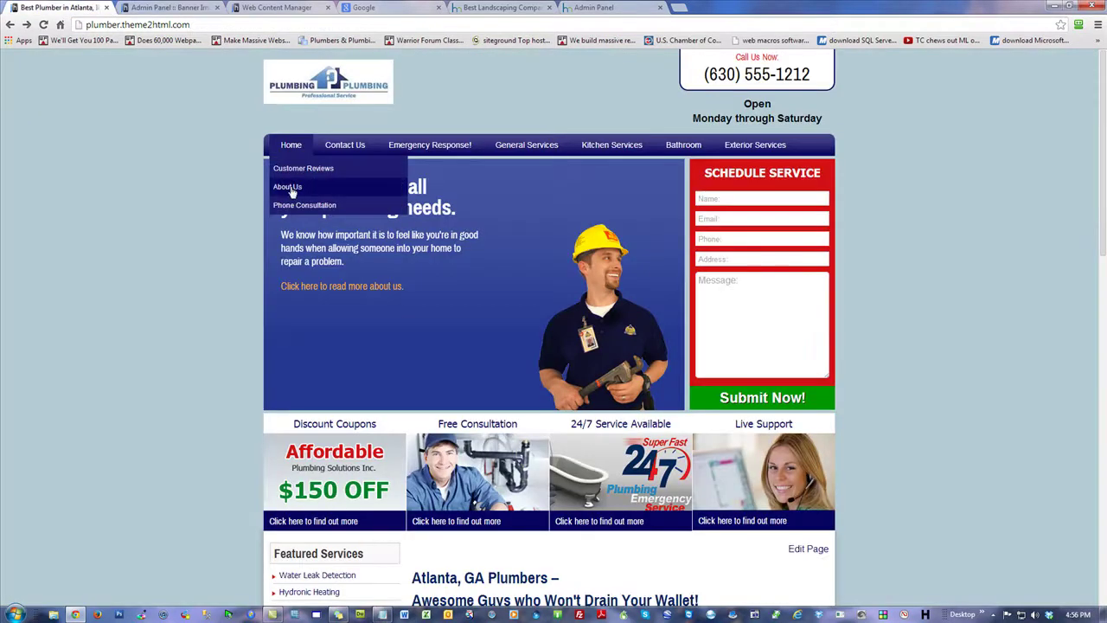
{"action": "left_click", "coordinate": [288, 187]}
{"action": "left_click", "coordinate": [209, 25]}
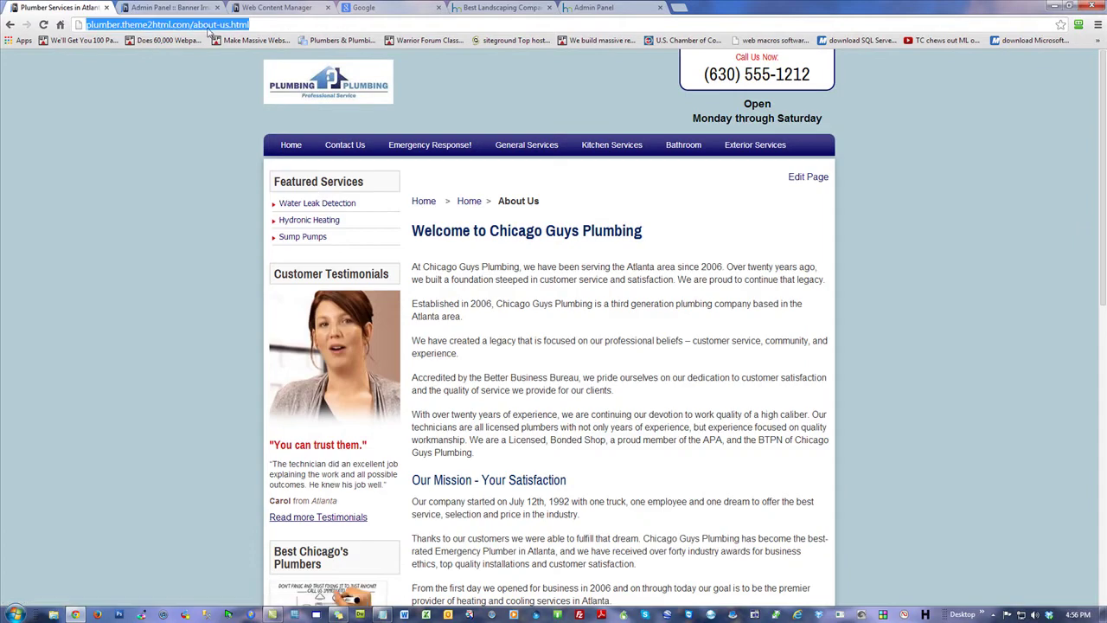
{"action": "left_click", "coordinate": [189, 25]}
{"action": "left_click_drag", "start_coordinate": [189, 24], "coordinate": [463, 49]}
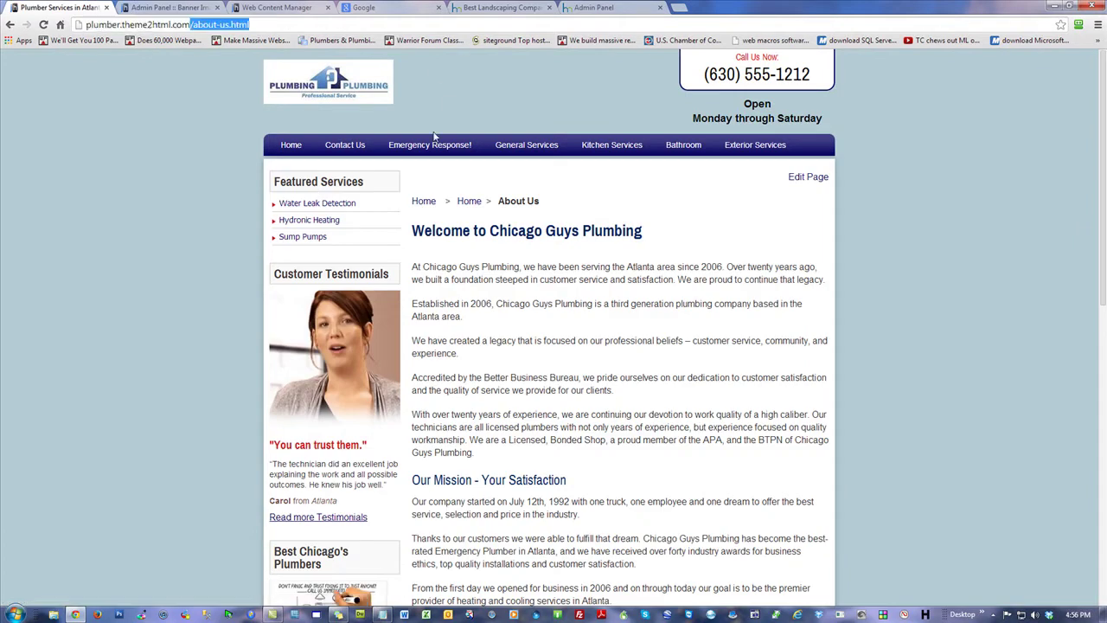
- Check the Banner Link value in the banner editor against the About Us page's path
{"action": "left_click", "coordinate": [167, 9]}
{"action": "triple_click", "coordinate": [378, 312]}
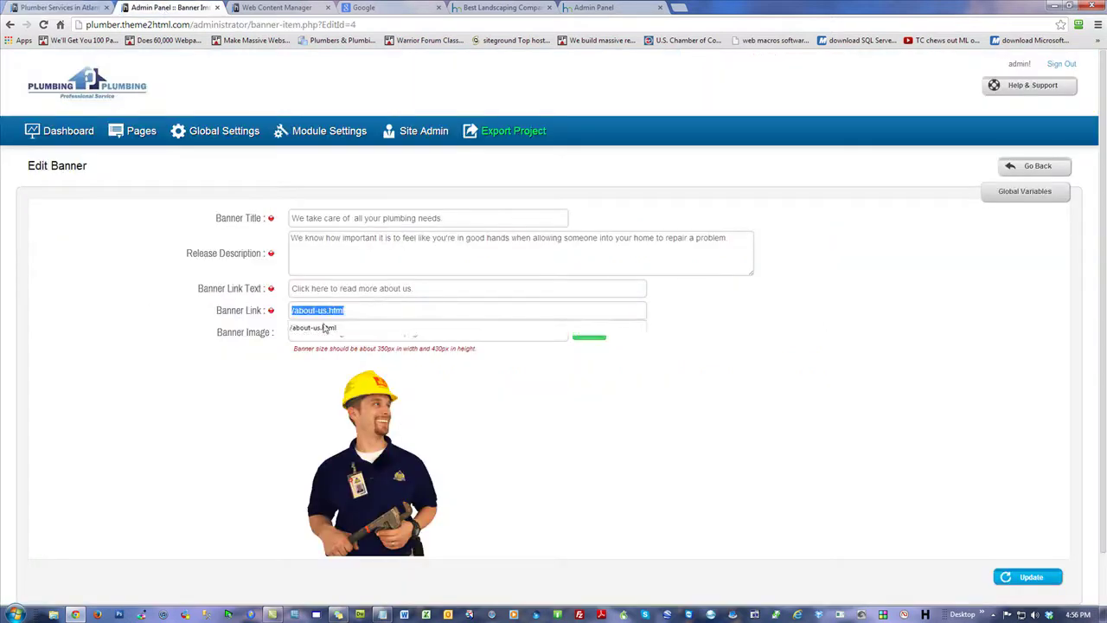
{"action": "left_click", "coordinate": [386, 313]}
{"action": "left_click", "coordinate": [159, 356]}
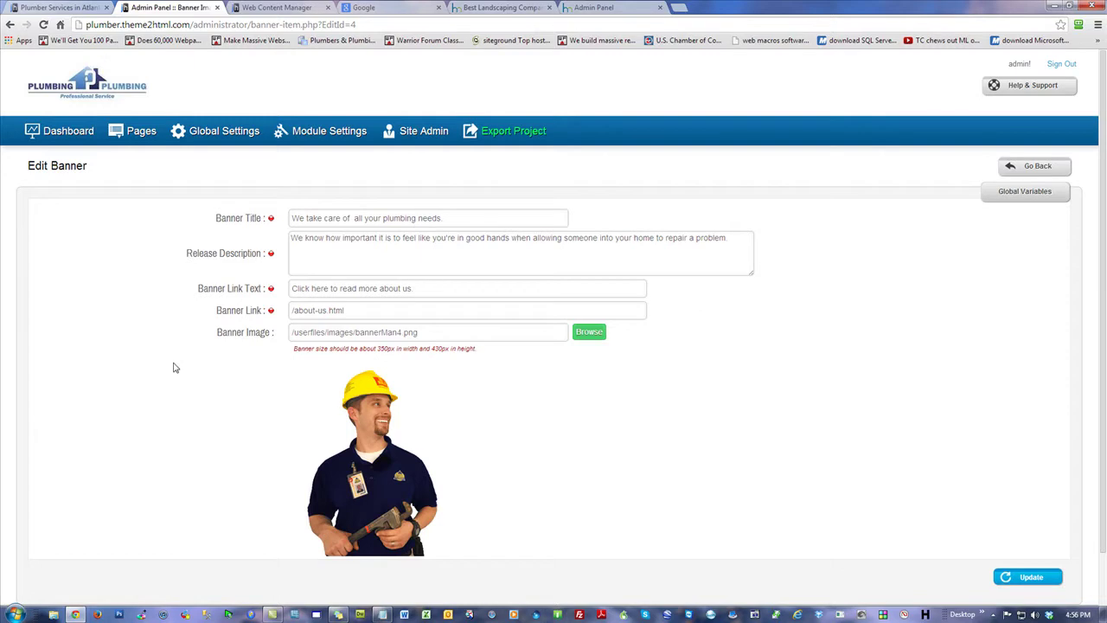
- Browse the server images for the banner image, open the upload file chooser and cancel without selecting a file
{"action": "scroll", "coordinate": [813, 375], "scroll_direction": "down", "scroll_amount": 1}
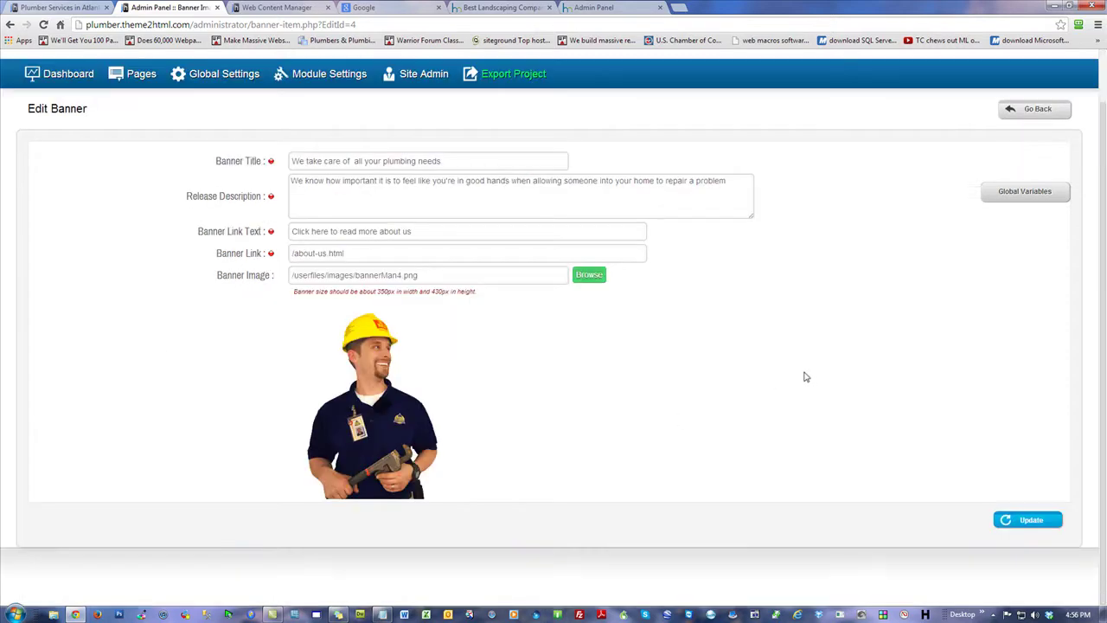
{"action": "left_click", "coordinate": [587, 275]}
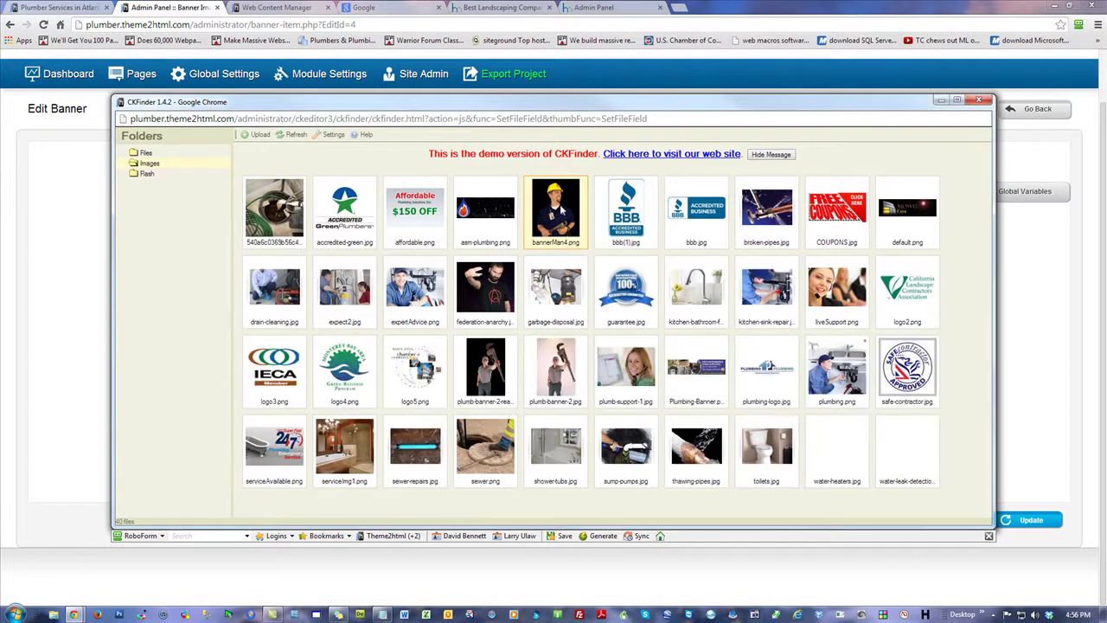
{"action": "left_click", "coordinate": [258, 136]}
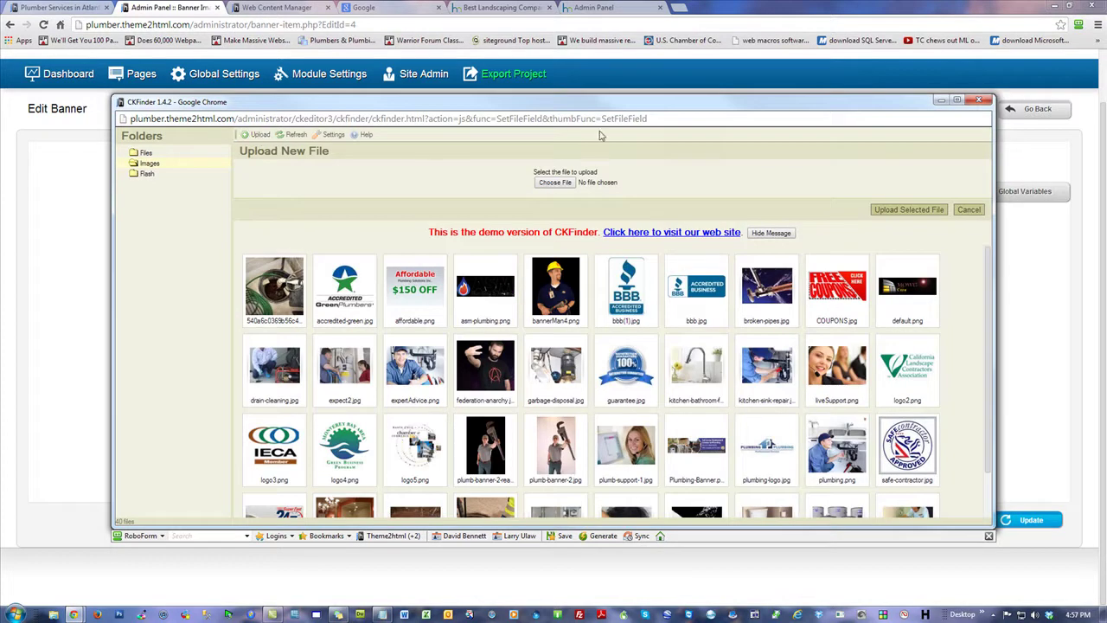
{"action": "left_click", "coordinate": [564, 185]}
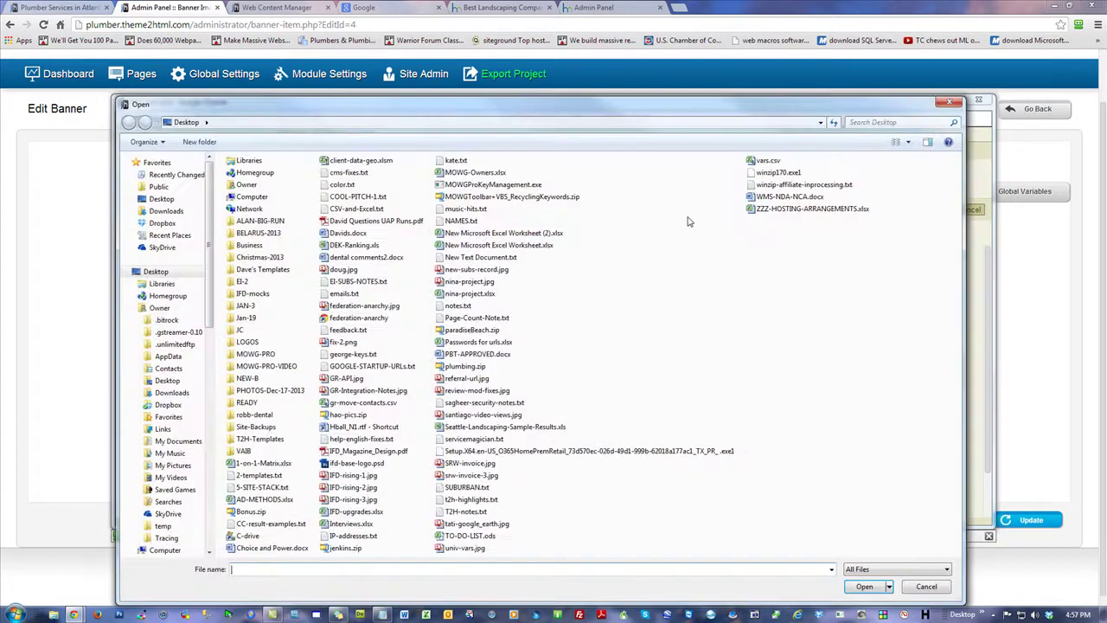
{"action": "left_click", "coordinate": [927, 587]}
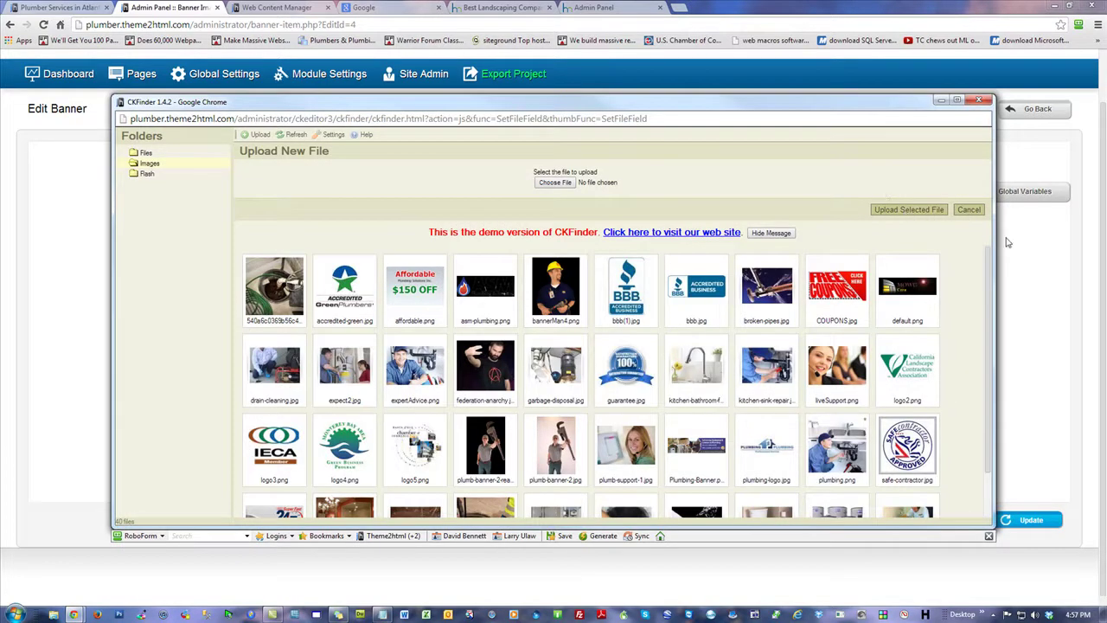
- Choose bannerMan4.png as the banner image and update the "We take care of all your plumbing needs." banner
{"action": "double_click", "coordinate": [564, 292]}
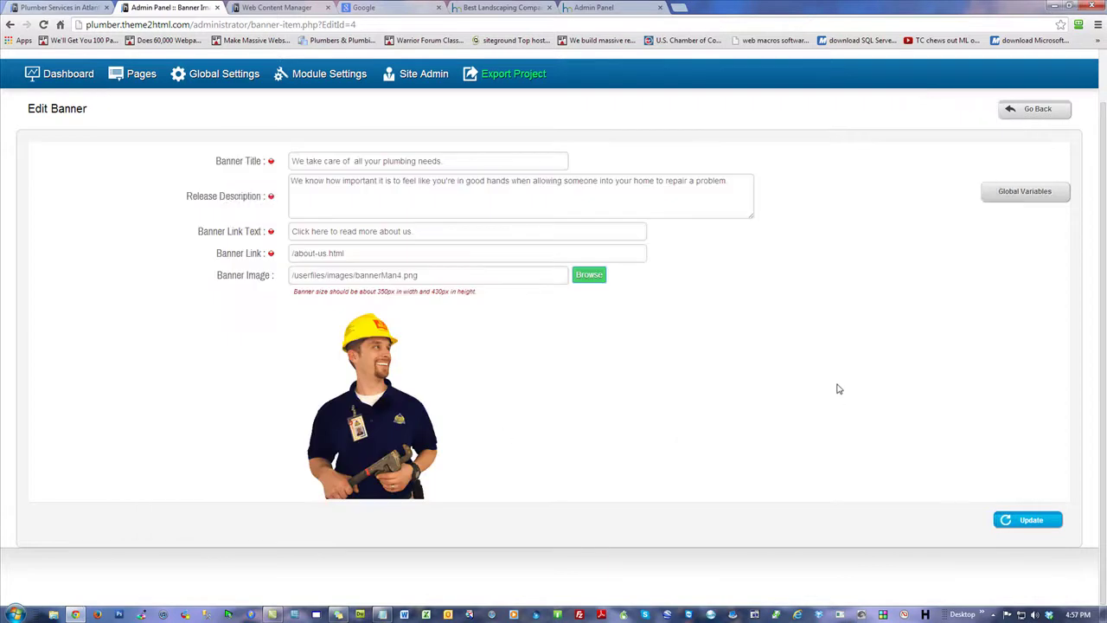
{"action": "left_click", "coordinate": [1022, 522]}
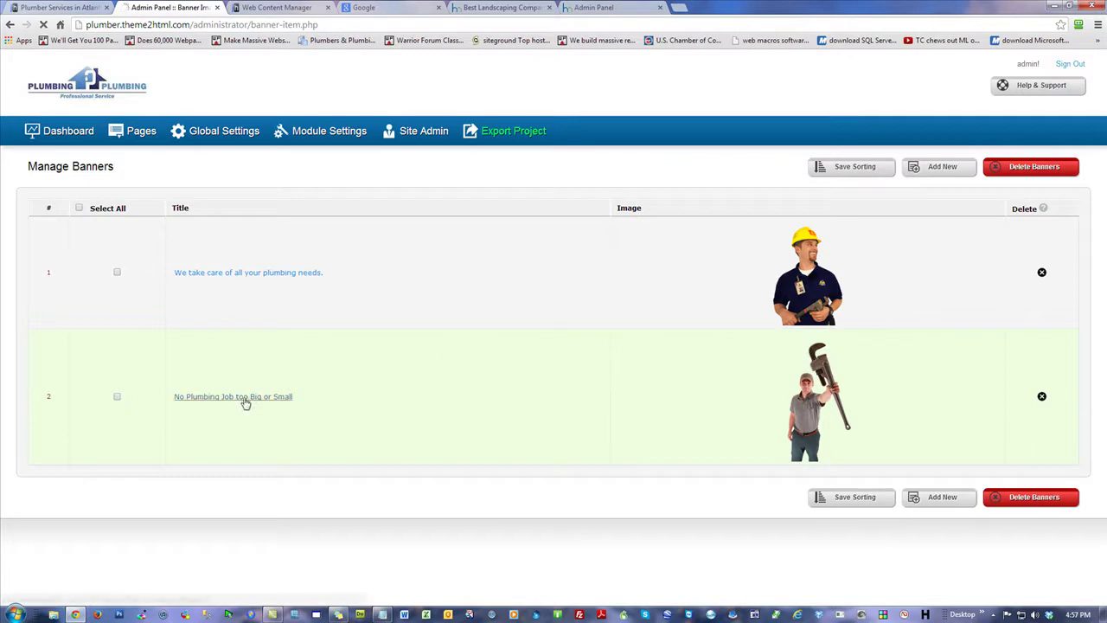
- Review the settings of the "No Plumbing Job too Big or Small" banner and view its slide on the live home page
{"action": "left_click", "coordinate": [247, 398]}
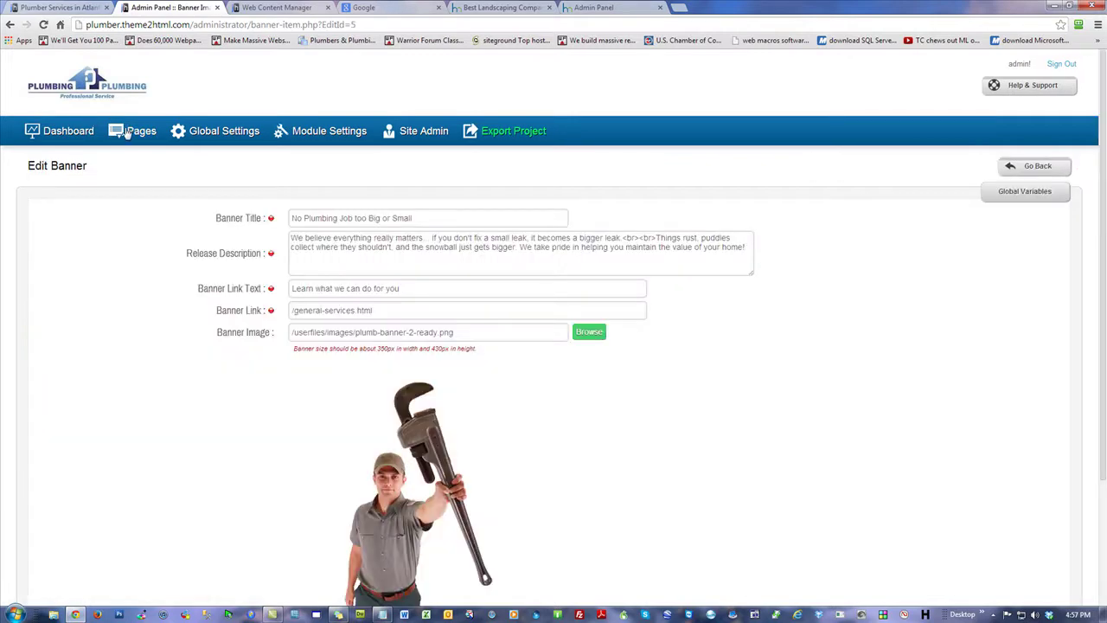
{"action": "left_click", "coordinate": [1038, 167]}
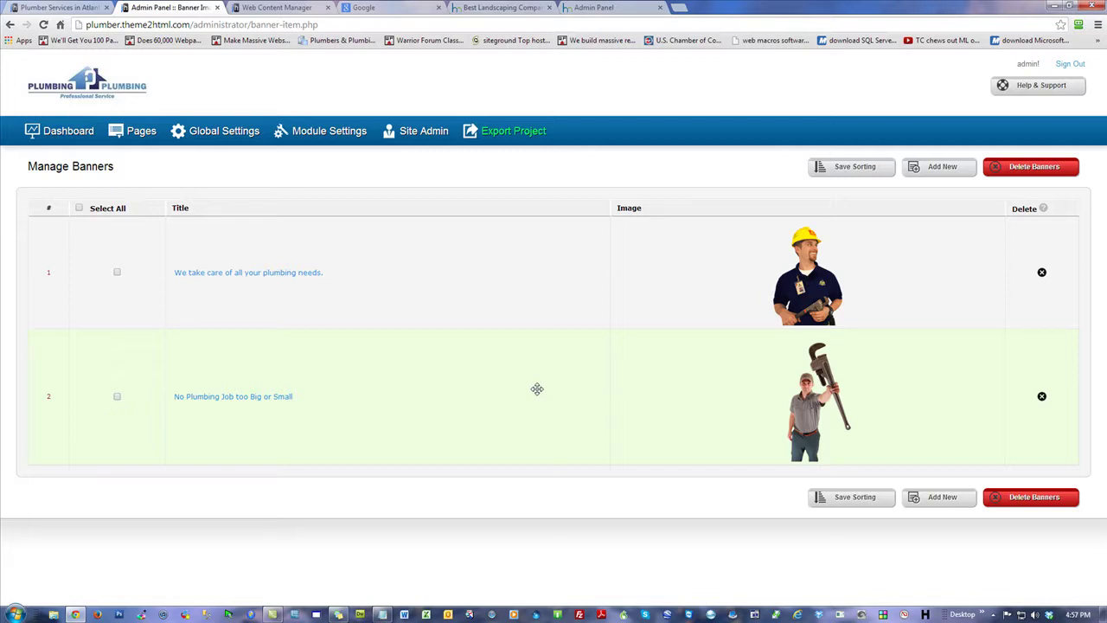
{"action": "left_click", "coordinate": [76, 7]}
{"action": "left_click", "coordinate": [291, 145]}
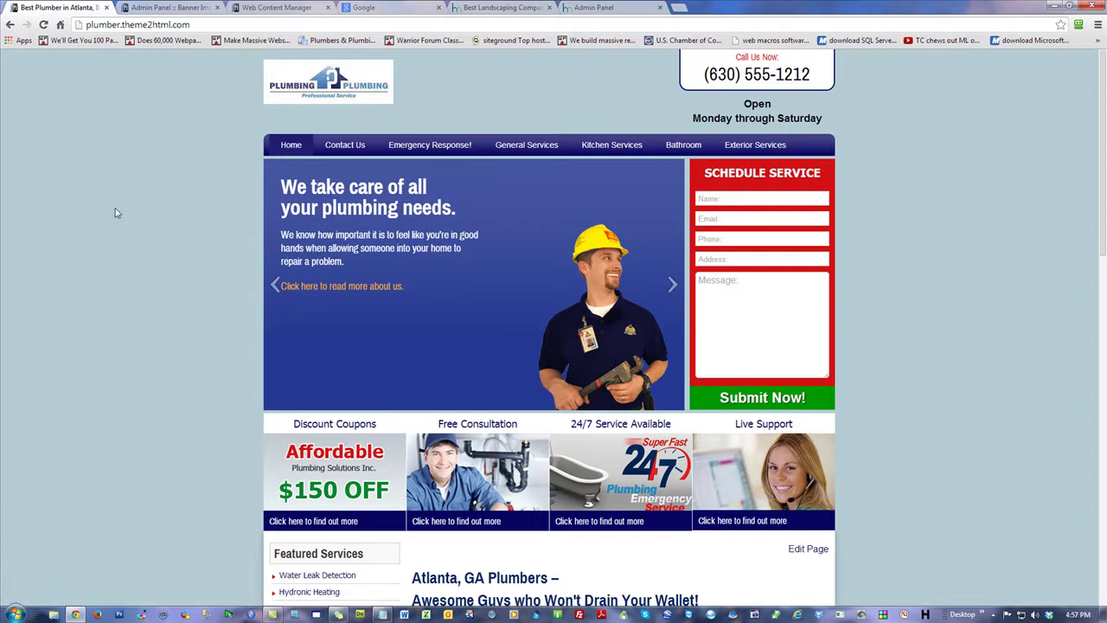
{"action": "left_click", "coordinate": [276, 285]}
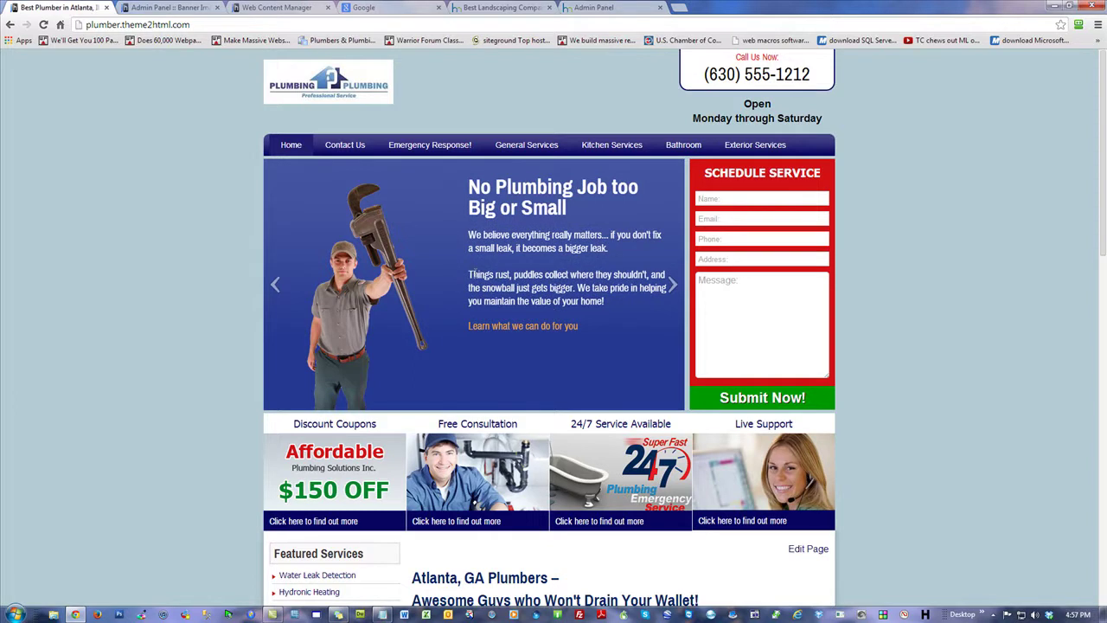
- Move the "No Plumbing Job too Big or Small" banner to first place, save the sorting and view the live home page
{"action": "key", "text": "ctrl+Tab"}
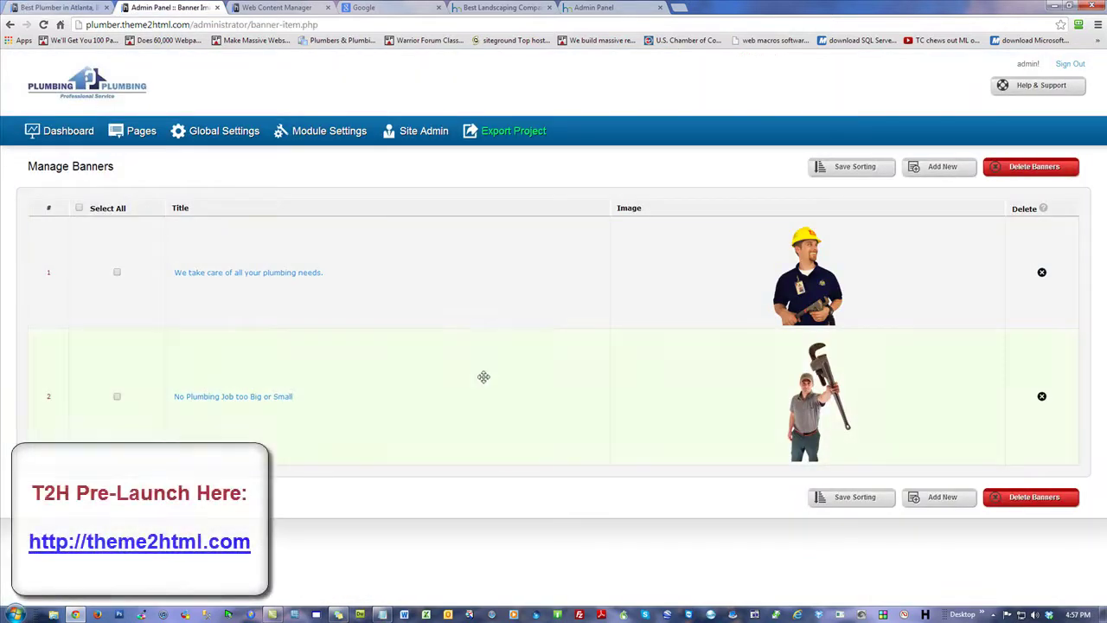
{"action": "left_click_drag", "start_coordinate": [468, 380], "coordinate": [458, 275]}
{"action": "left_click", "coordinate": [856, 167]}
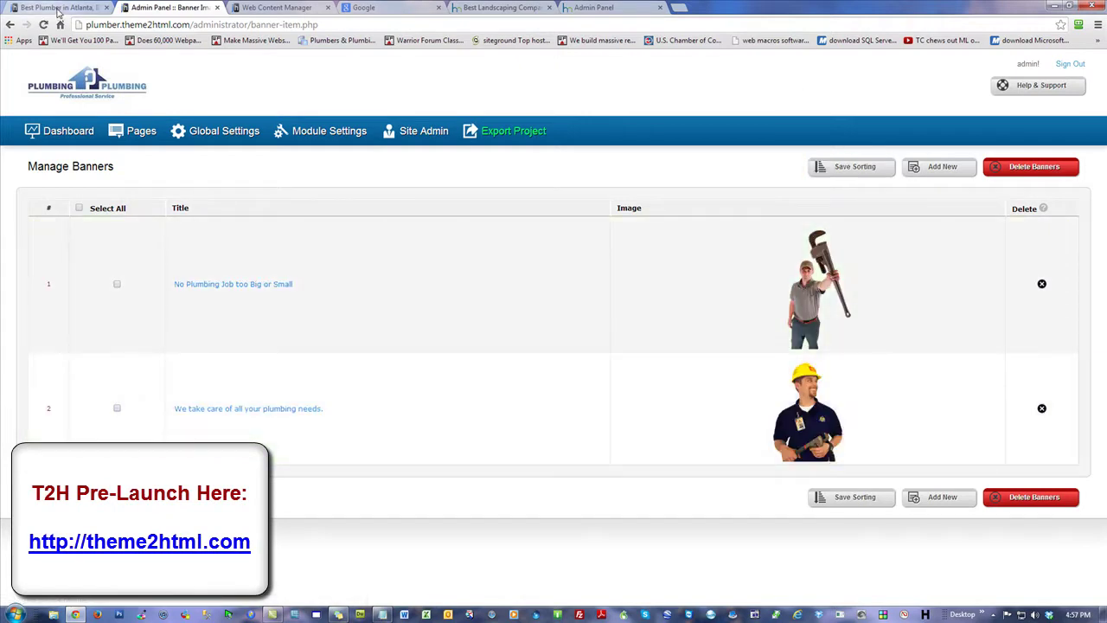
{"action": "left_click", "coordinate": [58, 7]}
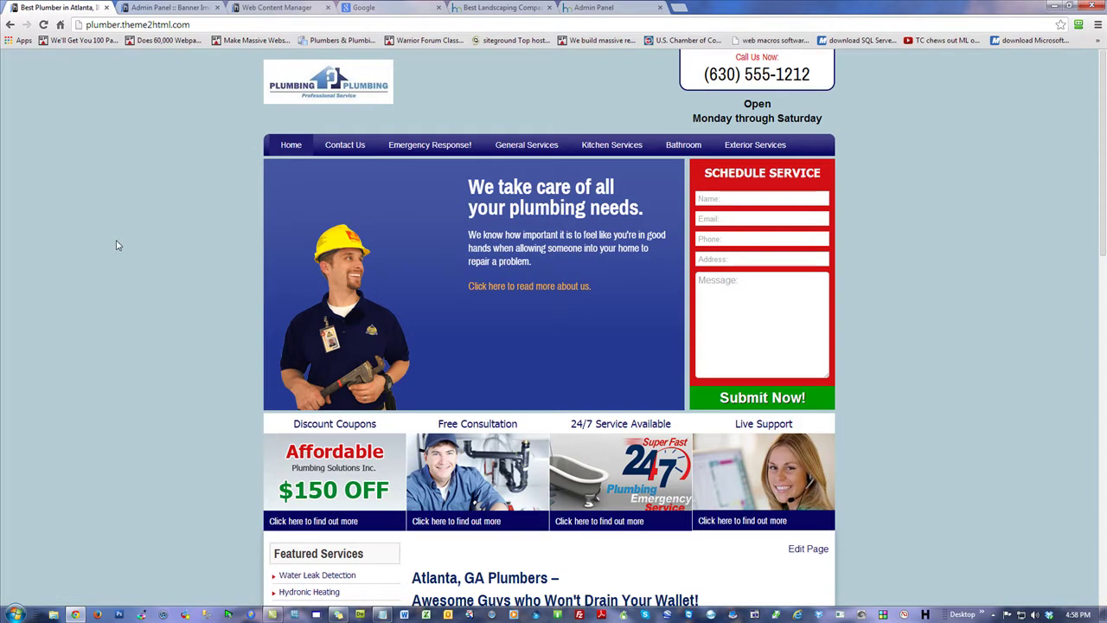
- Move the "We take care of all your plumbing needs." banner back to first place and save the sorting
{"action": "left_click", "coordinate": [170, 12]}
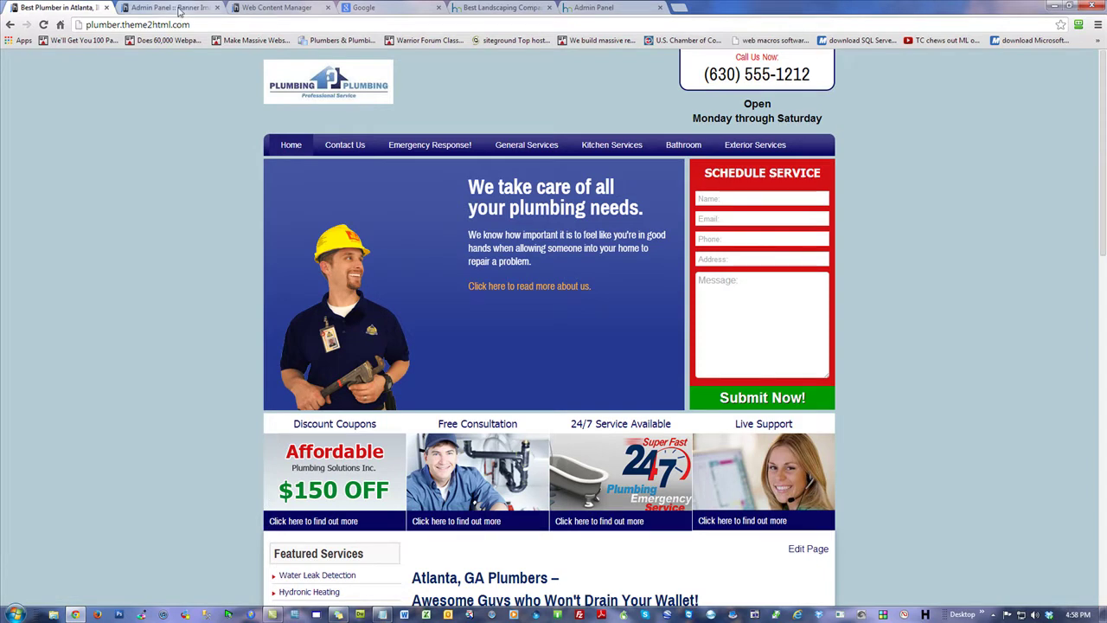
{"action": "left_click_drag", "start_coordinate": [433, 392], "coordinate": [422, 280]}
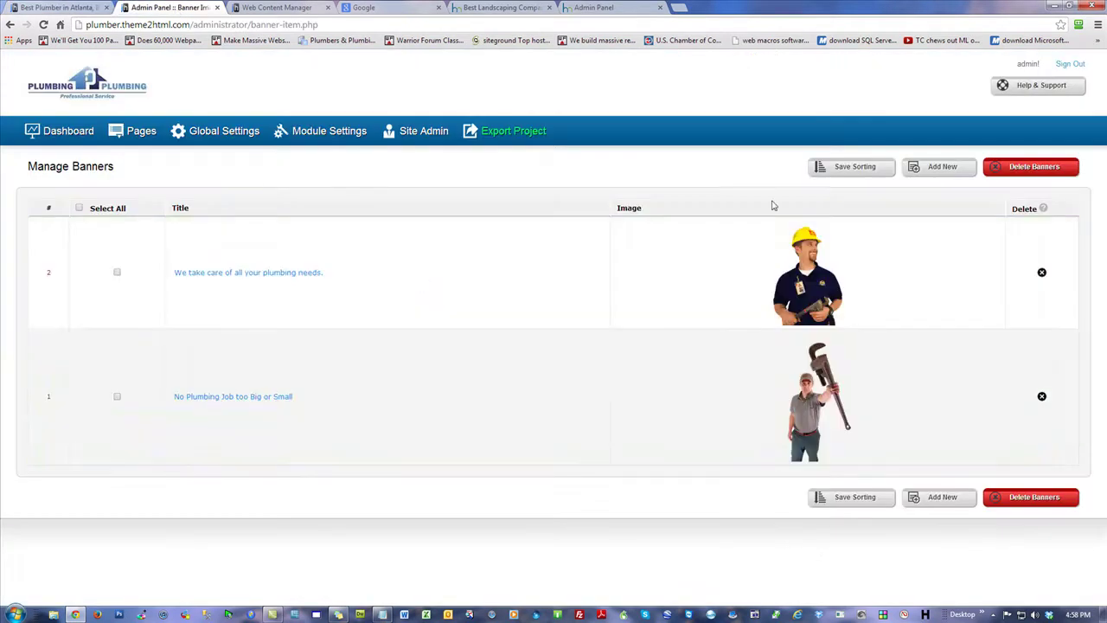
{"action": "left_click", "coordinate": [852, 167]}
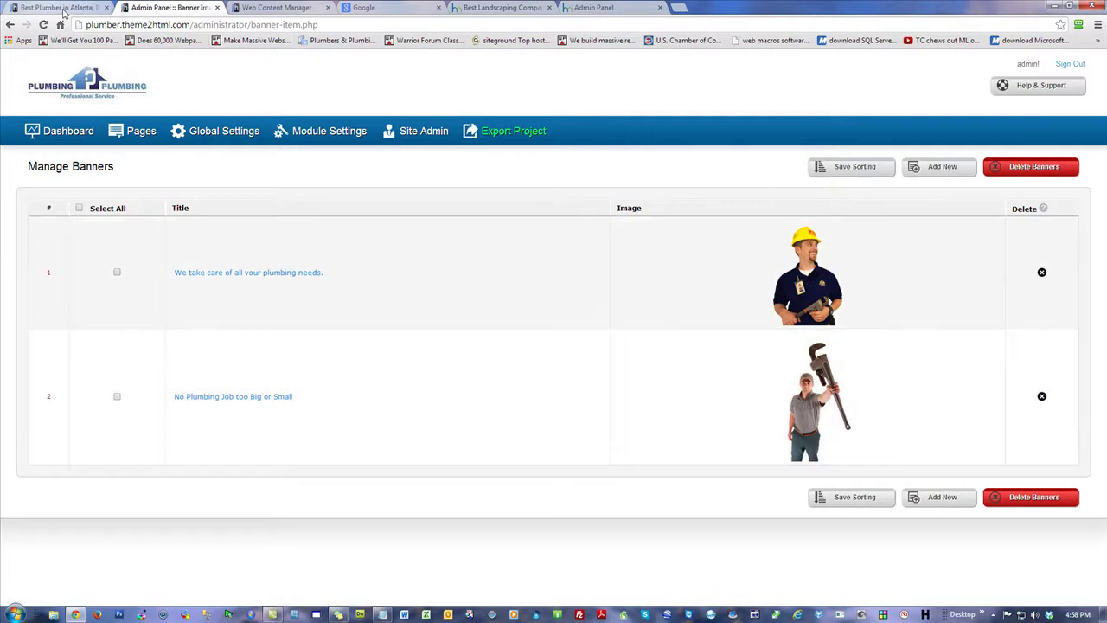
- Reload the live home page and check the order of the banner slides
{"action": "left_click", "coordinate": [65, 7]}
{"action": "left_click", "coordinate": [44, 25]}
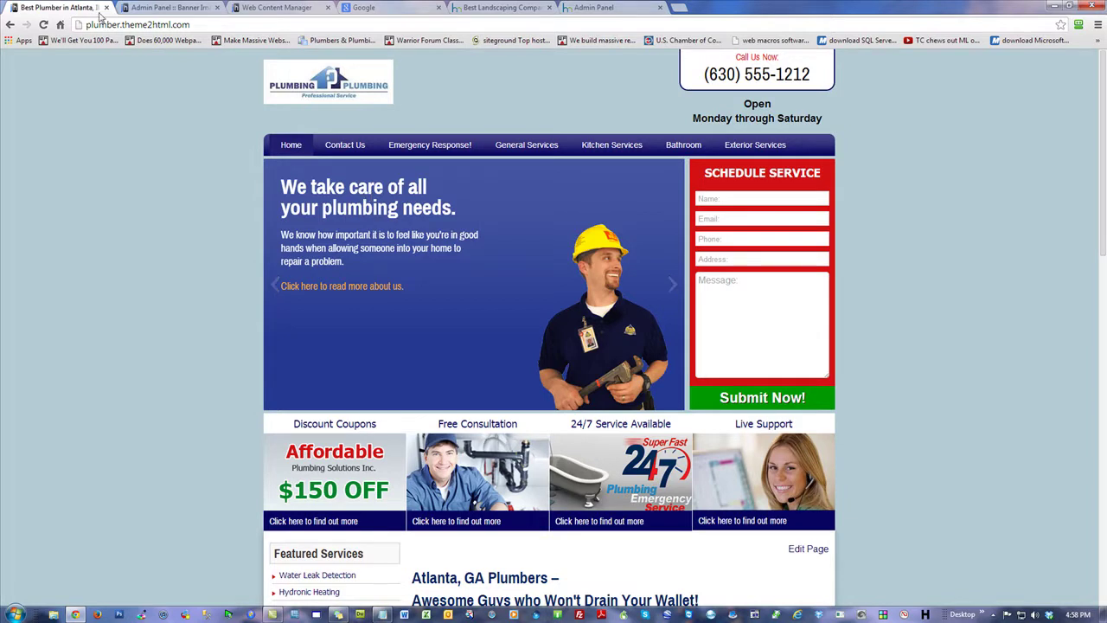
{"action": "left_click", "coordinate": [44, 24]}
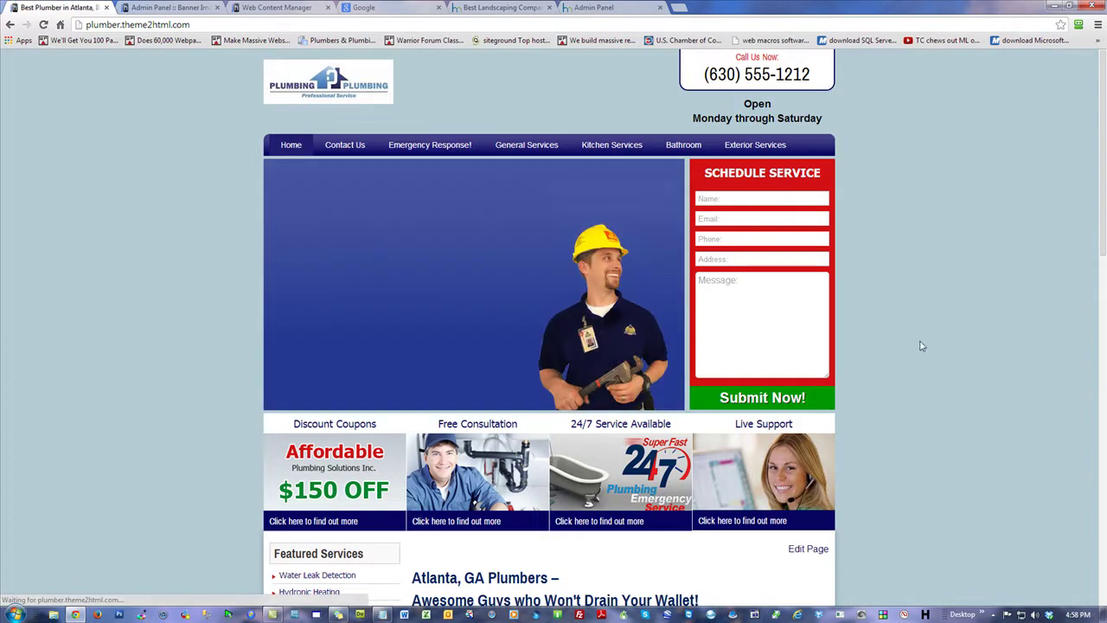
{"action": "left_click", "coordinate": [277, 287]}
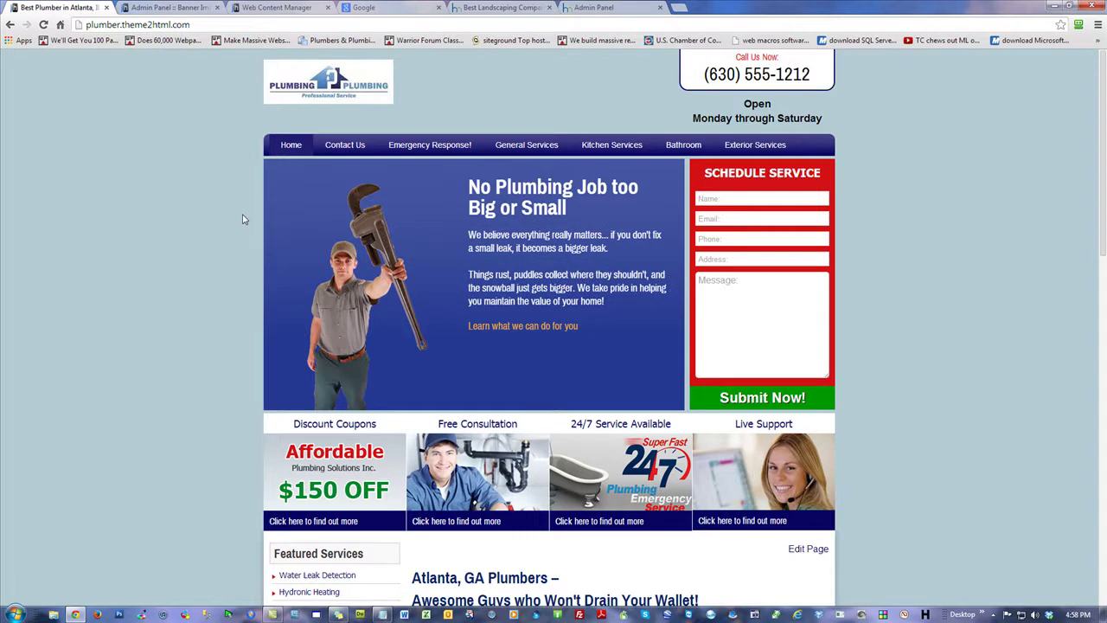
- Open the form for adding a new banner, examine its fields and example link format, and return without saving
{"action": "left_click", "coordinate": [194, 9]}
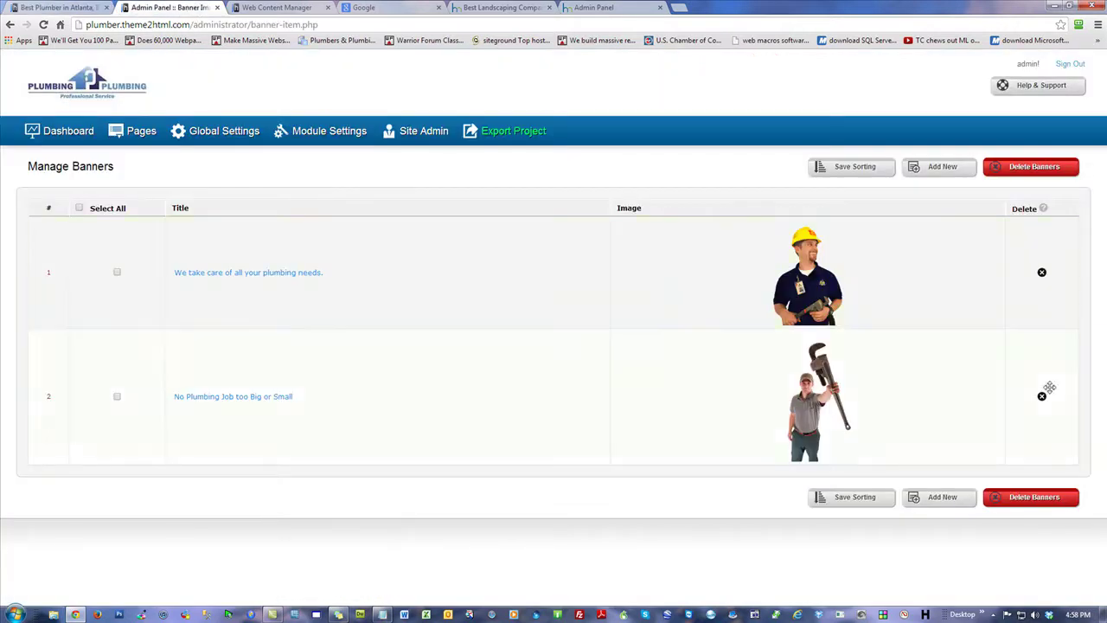
{"action": "left_click", "coordinate": [941, 166]}
{"action": "left_click", "coordinate": [328, 225]}
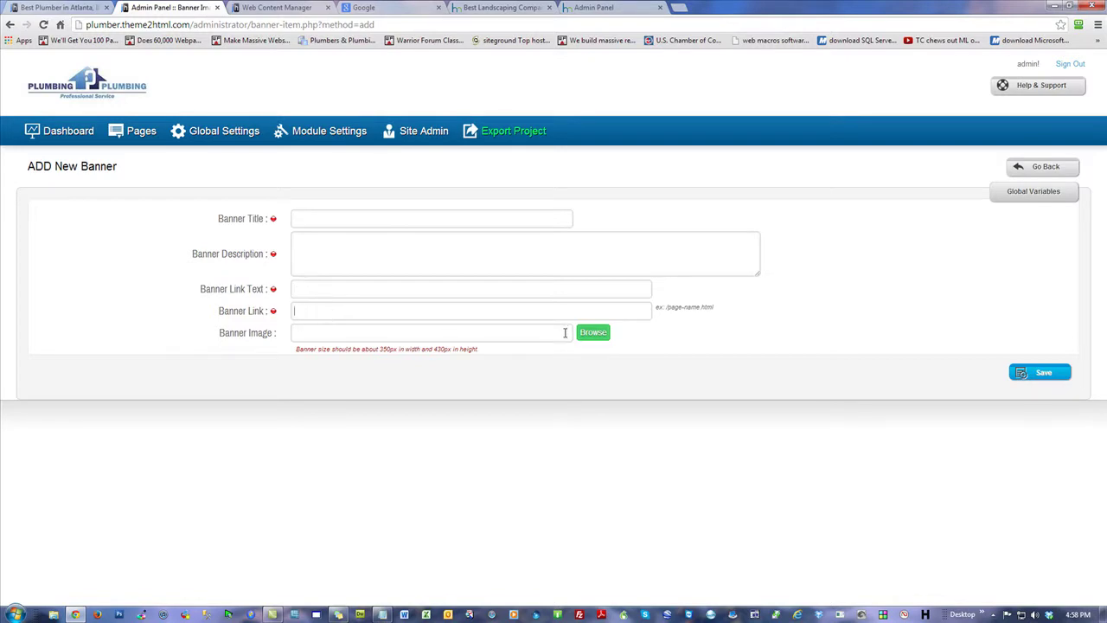
{"action": "left_click_drag", "start_coordinate": [718, 310], "coordinate": [663, 307]}
{"action": "left_click", "coordinate": [314, 332]}
{"action": "left_click", "coordinate": [1042, 166]}
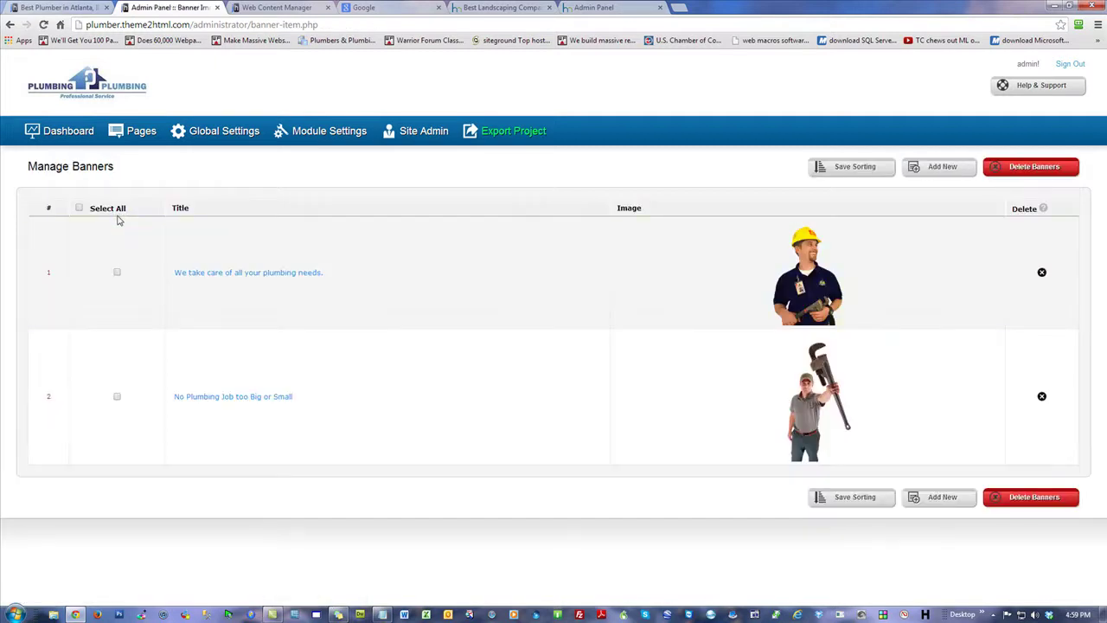
- Open the Header Schedule Form's module settings from the dashboard and look over its email settings and templates
{"action": "left_click", "coordinate": [65, 132]}
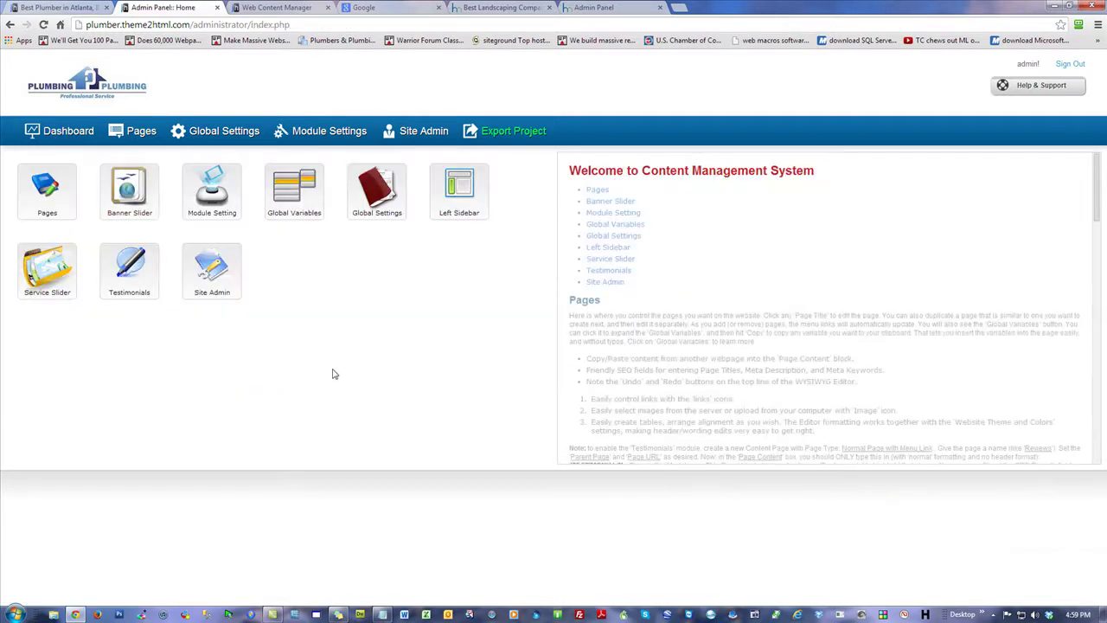
{"action": "left_click", "coordinate": [212, 194]}
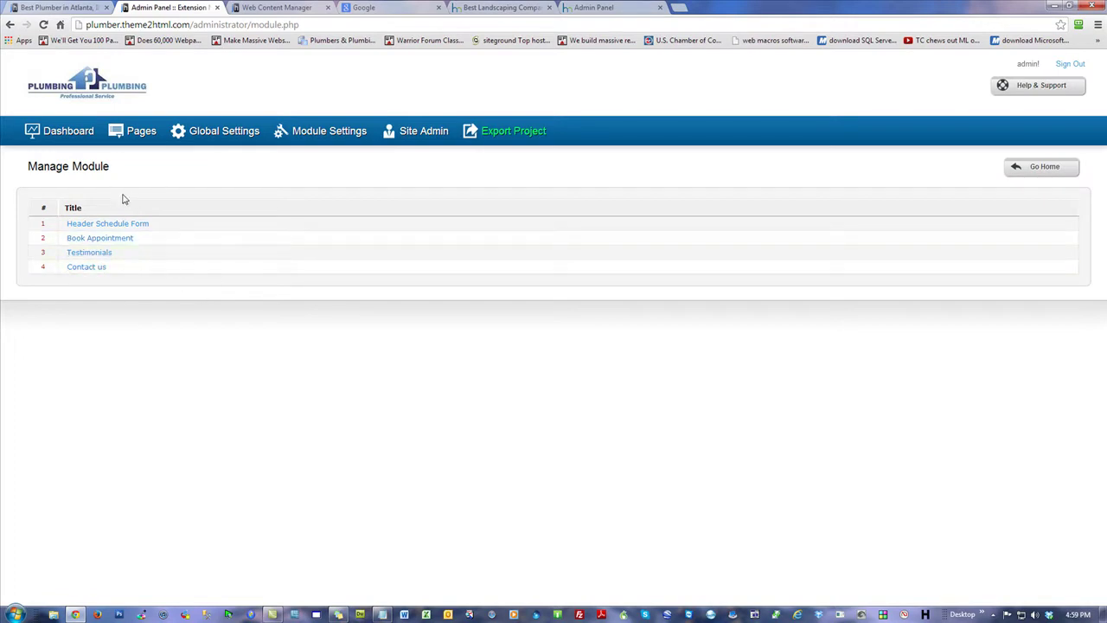
{"action": "left_click", "coordinate": [114, 224]}
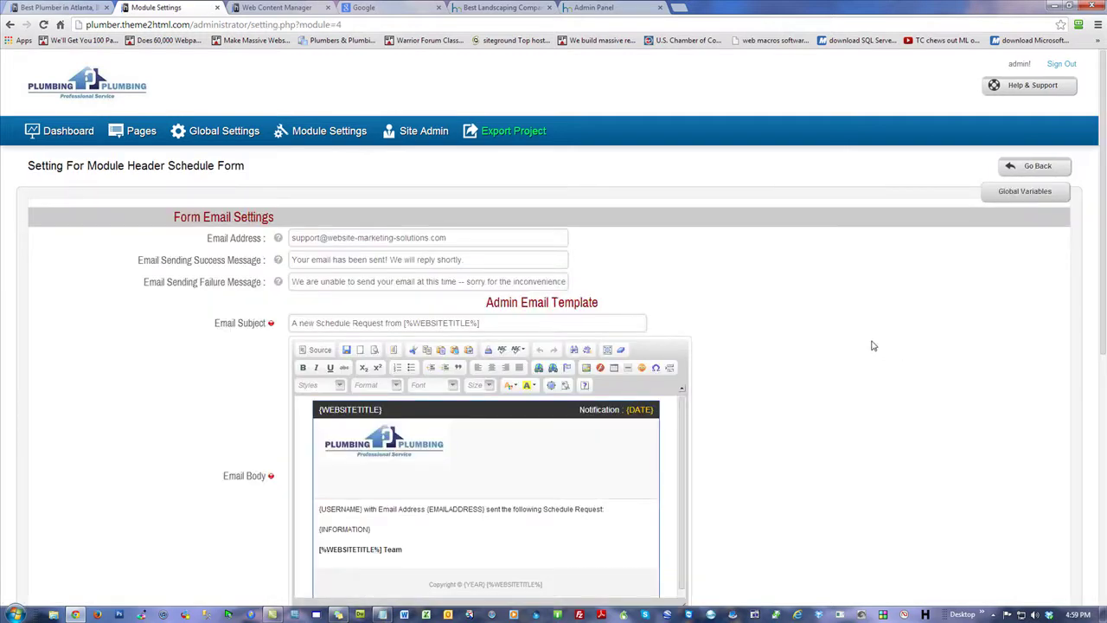
{"action": "scroll", "coordinate": [1103, 177], "scroll_direction": "down", "scroll_amount": 3}
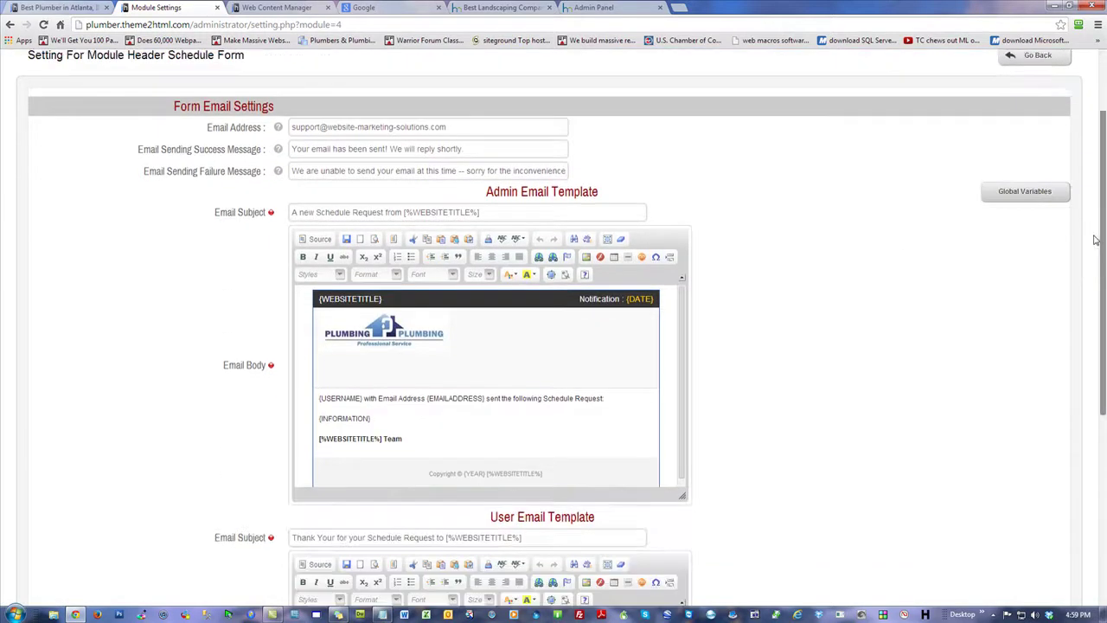
- Fill in the customer's name, e-mail, phone and address in the live home page's Schedule Service form
{"action": "left_click", "coordinate": [56, 7]}
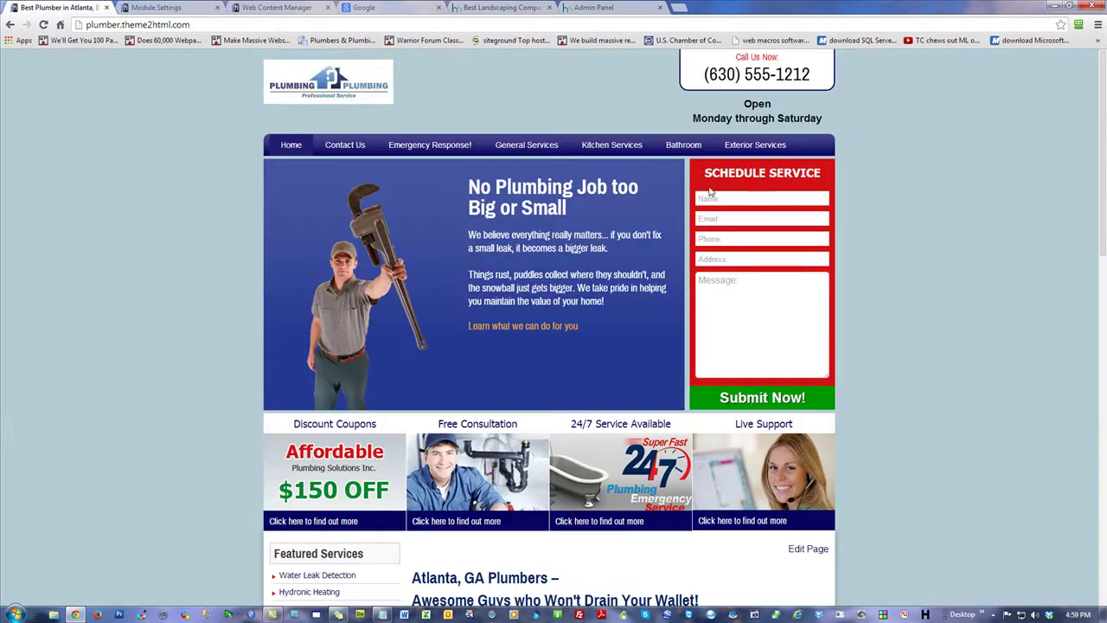
{"action": "left_click", "coordinate": [742, 200]}
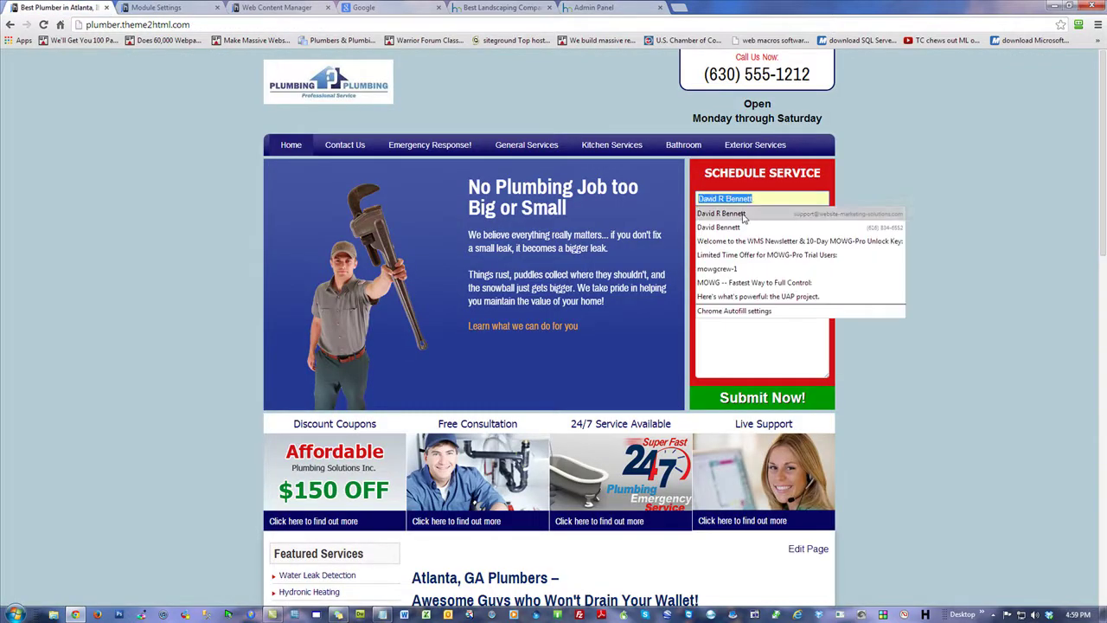
{"action": "left_click", "coordinate": [742, 211]}
{"action": "left_click", "coordinate": [736, 238]}
{"action": "left_click", "coordinate": [737, 260]}
{"action": "left_click", "coordinate": [737, 258]}
- Enter the message "Hi there, I need plumbing!" in the Schedule Service form and submit the request
{"action": "left_click", "coordinate": [748, 315]}
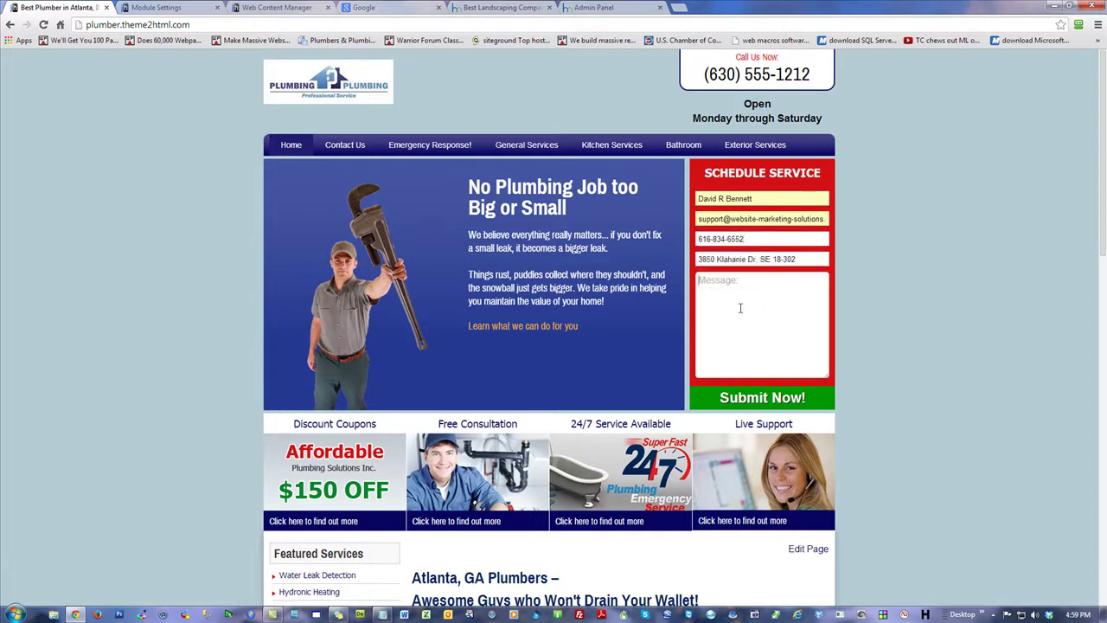
{"action": "key", "text": "Tab"}
{"action": "type", "text": "Hi there, I need plumbing!"}
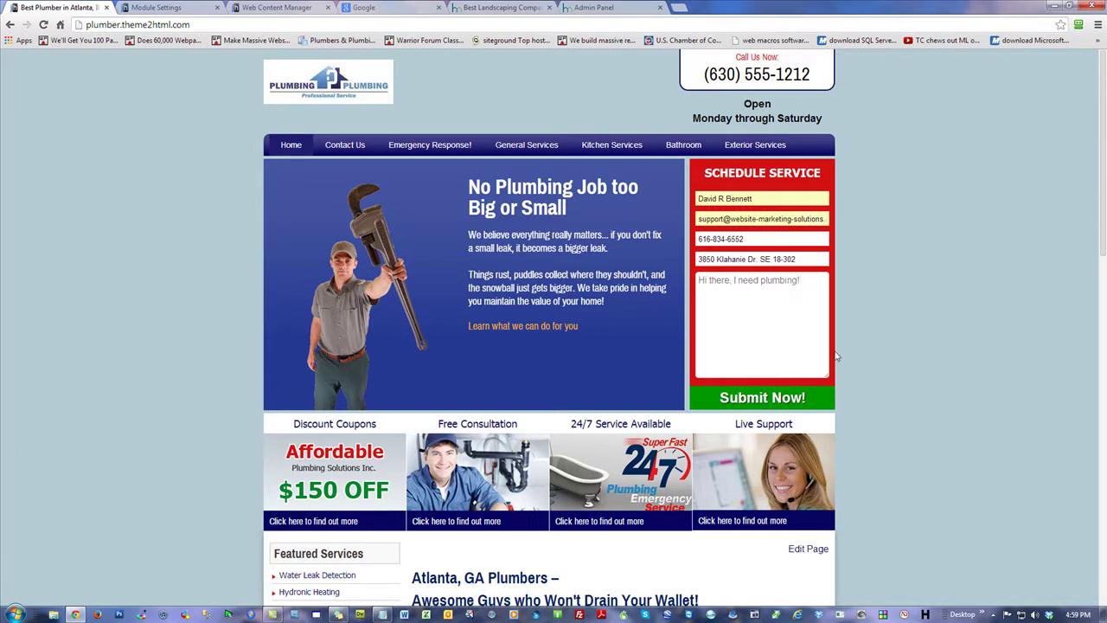
{"action": "left_click", "coordinate": [770, 398]}
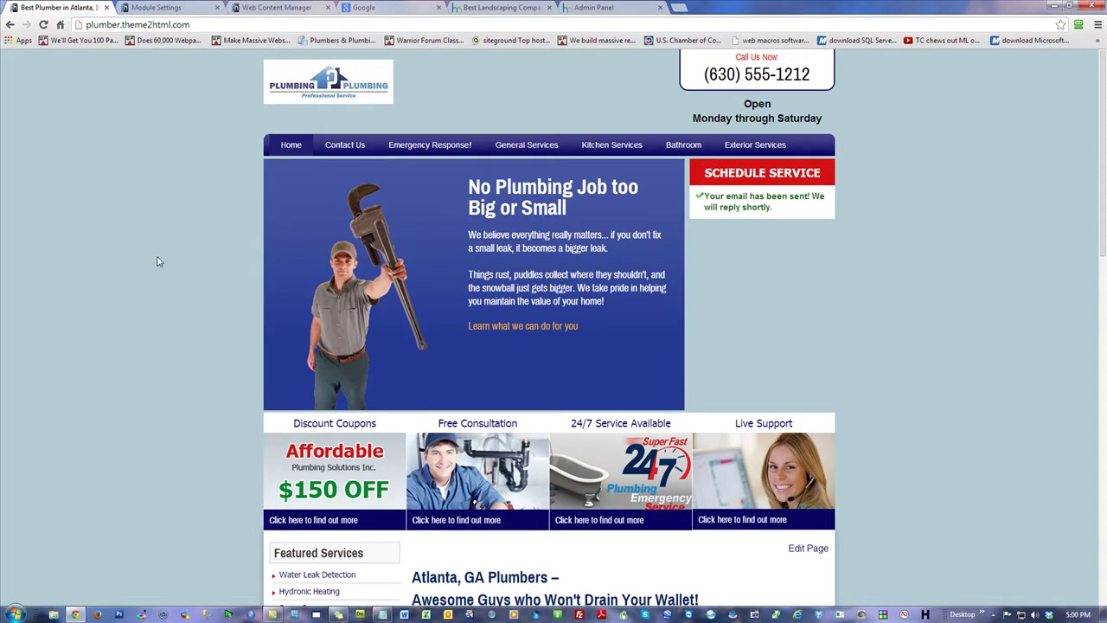
- Return to the Header Schedule Form settings and examine the Email Address field that receives the requests
{"action": "left_click", "coordinate": [177, 8]}
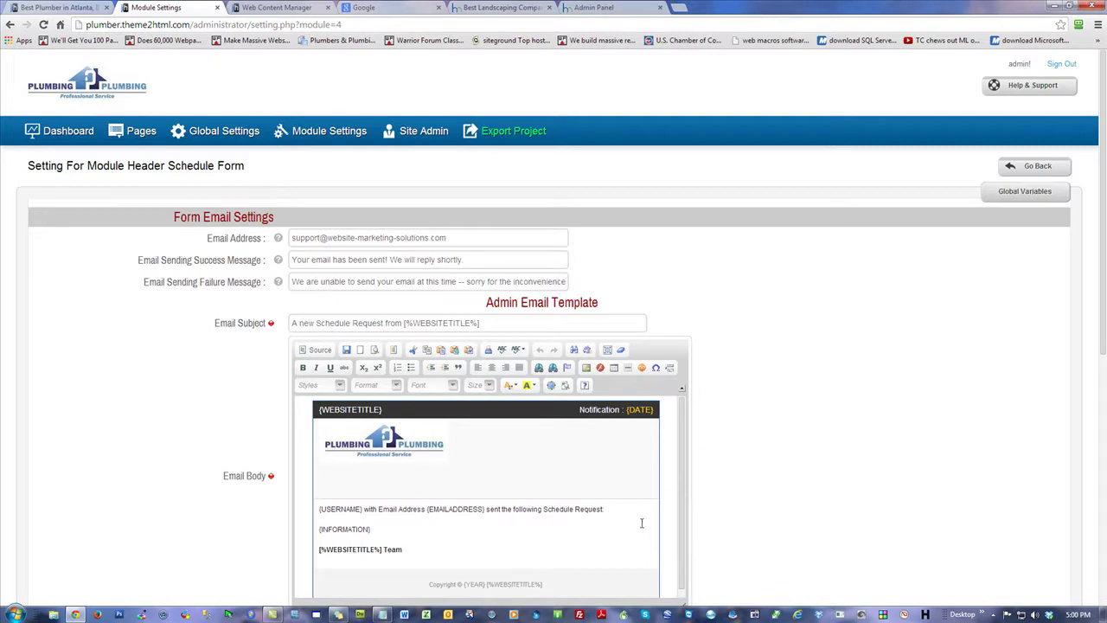
{"action": "scroll", "coordinate": [850, 436], "scroll_direction": "down", "scroll_amount": 2}
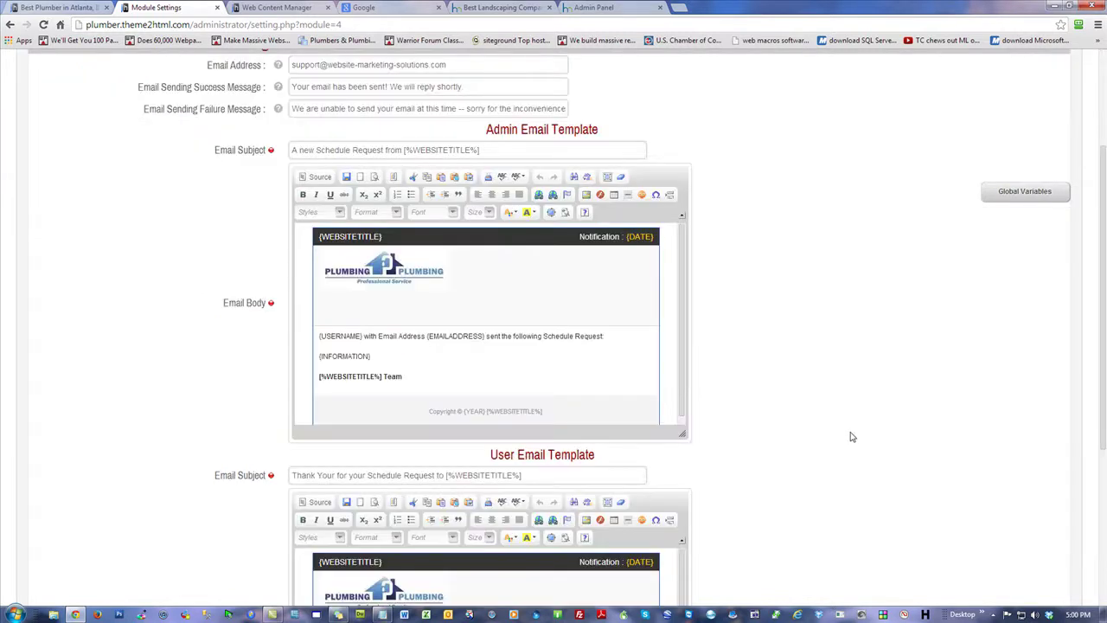
{"action": "triple_click", "coordinate": [464, 66]}
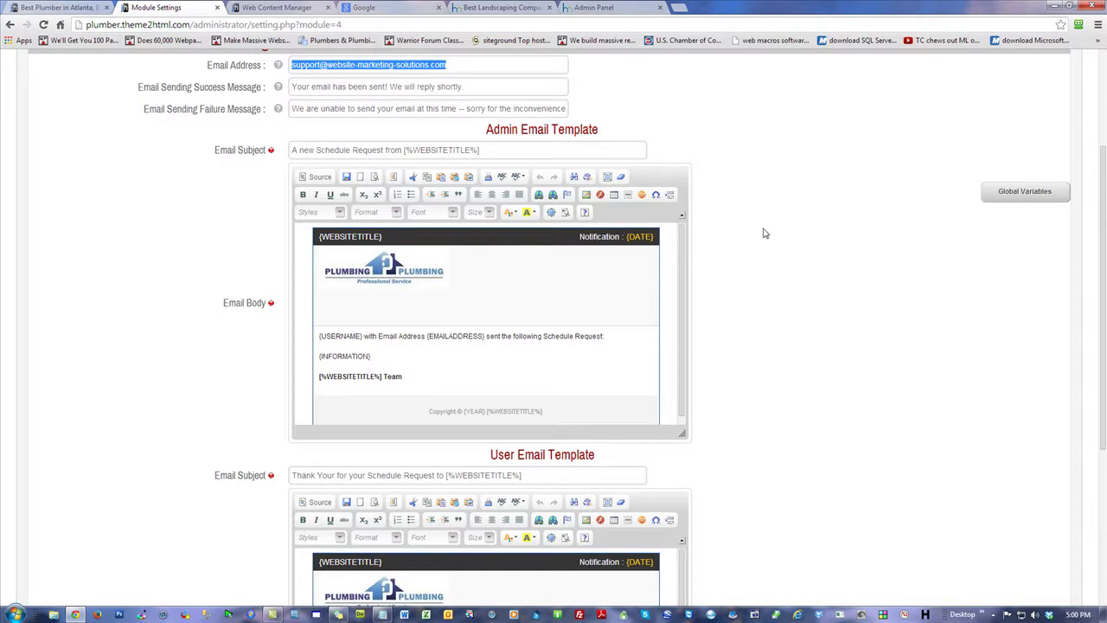
{"action": "left_click", "coordinate": [843, 229]}
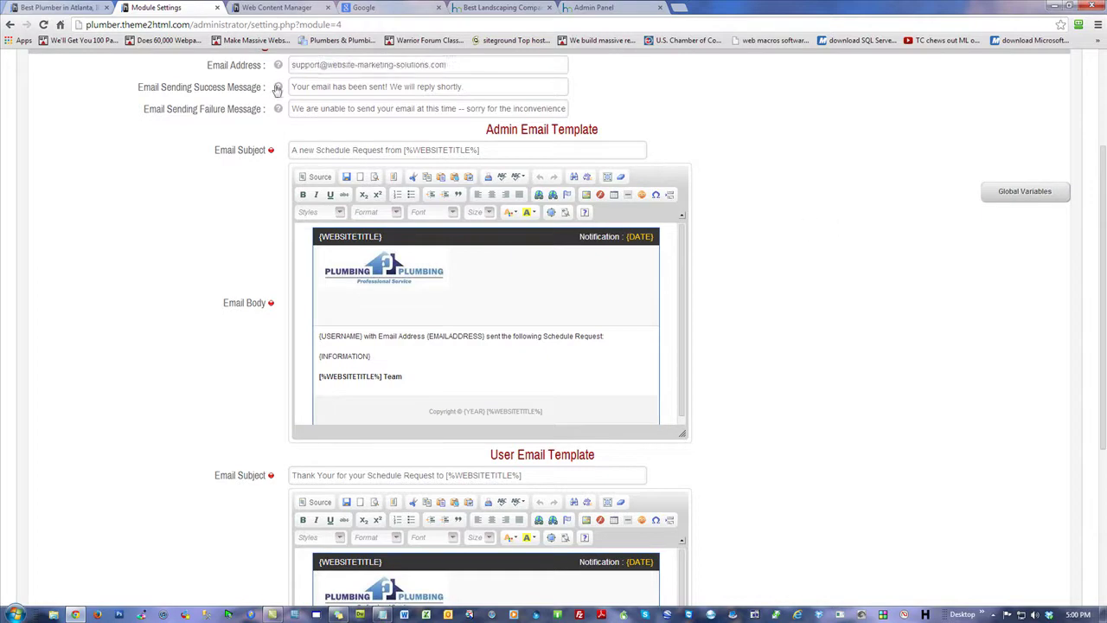
- Examine the email sending success and failure messages and the Admin Email Template's subject
{"action": "triple_click", "coordinate": [486, 88]}
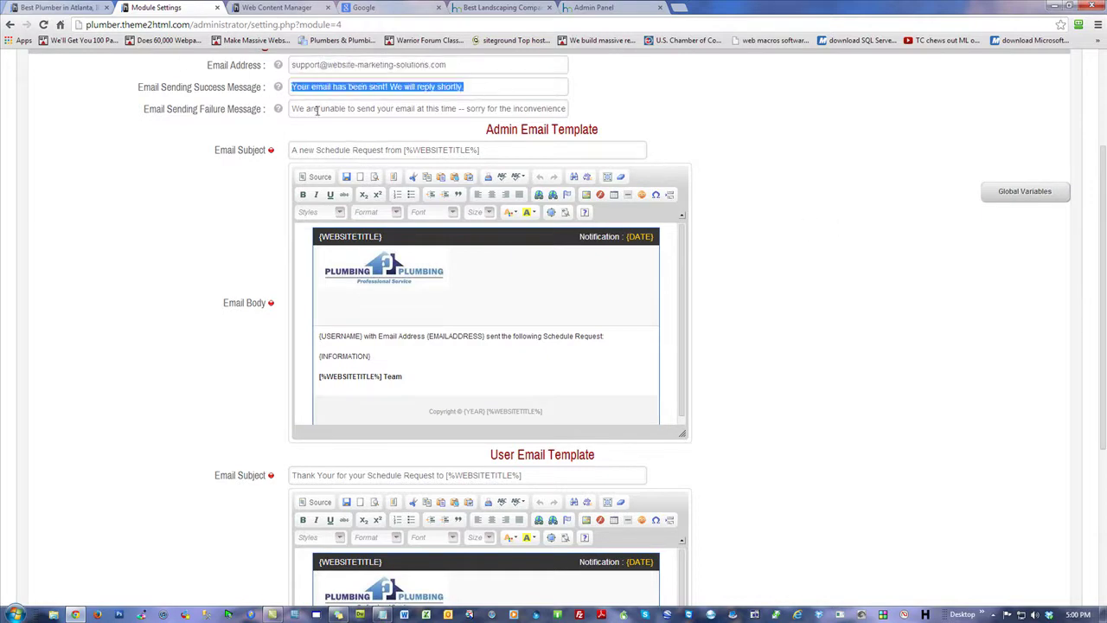
{"action": "left_click_drag", "start_coordinate": [318, 110], "coordinate": [251, 122]}
{"action": "left_click", "coordinate": [867, 363]}
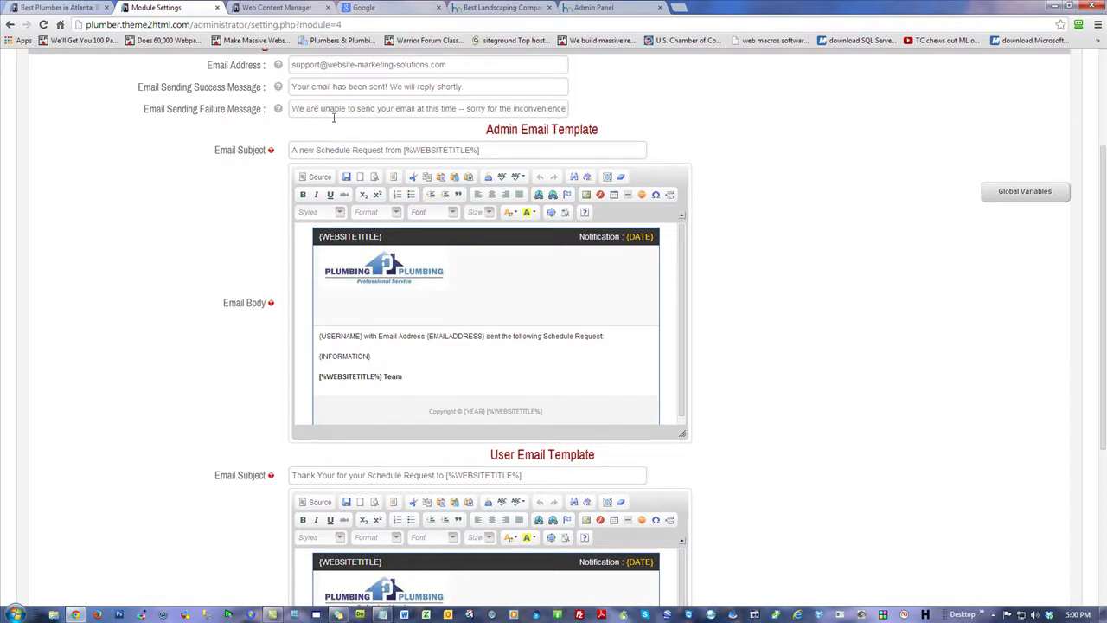
{"action": "left_click_drag", "start_coordinate": [553, 148], "coordinate": [93, 153]}
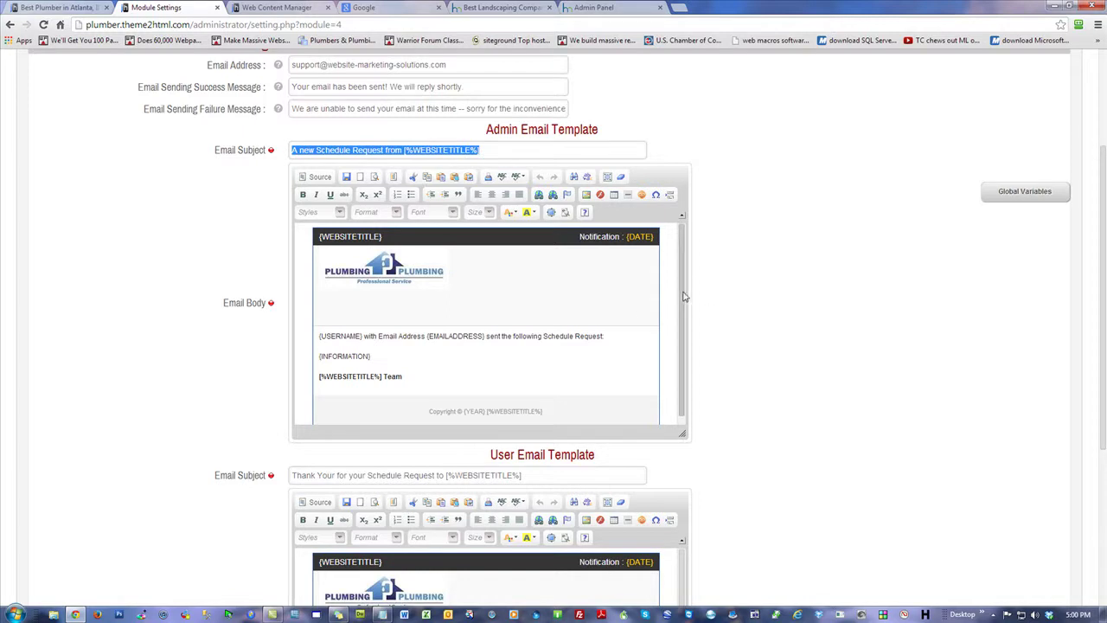
{"action": "left_click", "coordinate": [824, 297]}
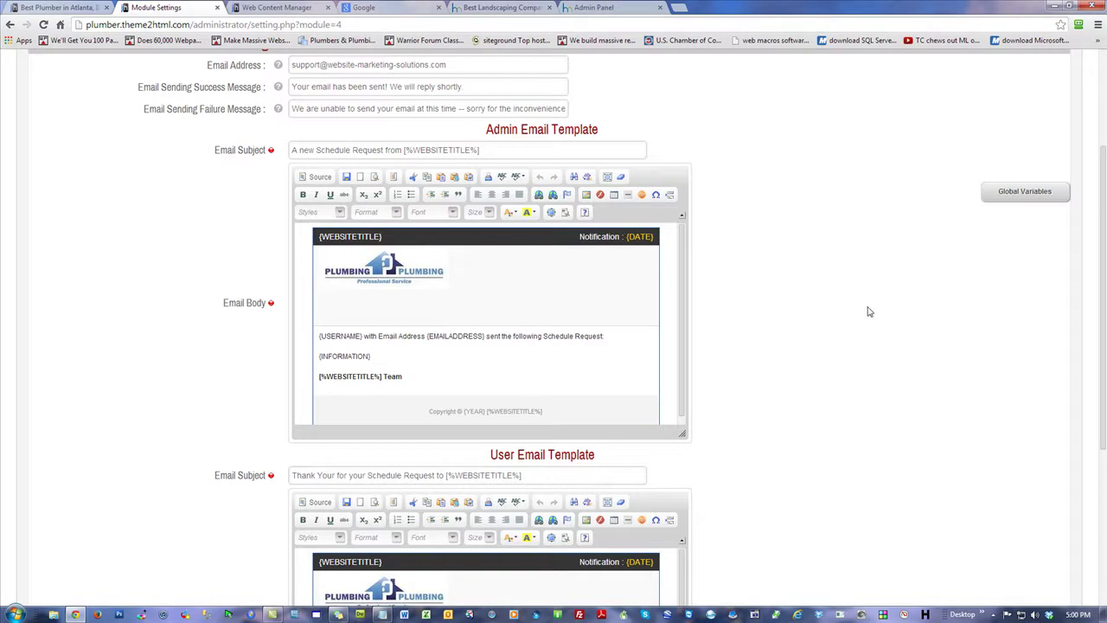
- Examine the Admin Email Template's subject, the User Email Template's subject and the thank-you body sent to the customer
{"action": "left_click_drag", "start_coordinate": [531, 150], "coordinate": [292, 151]}
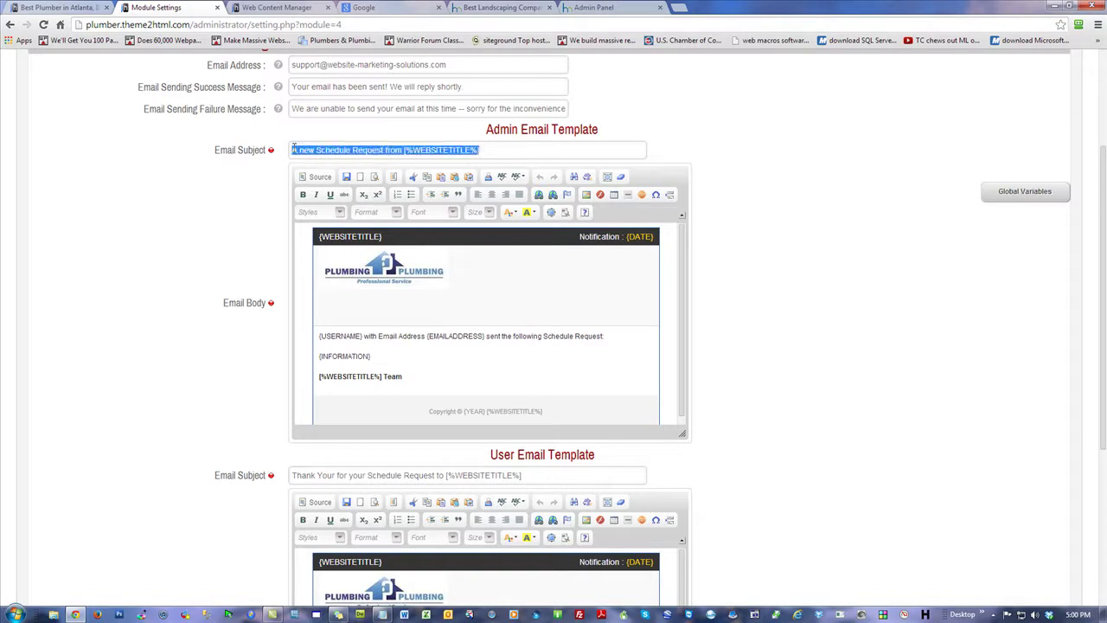
{"action": "left_click", "coordinate": [858, 199]}
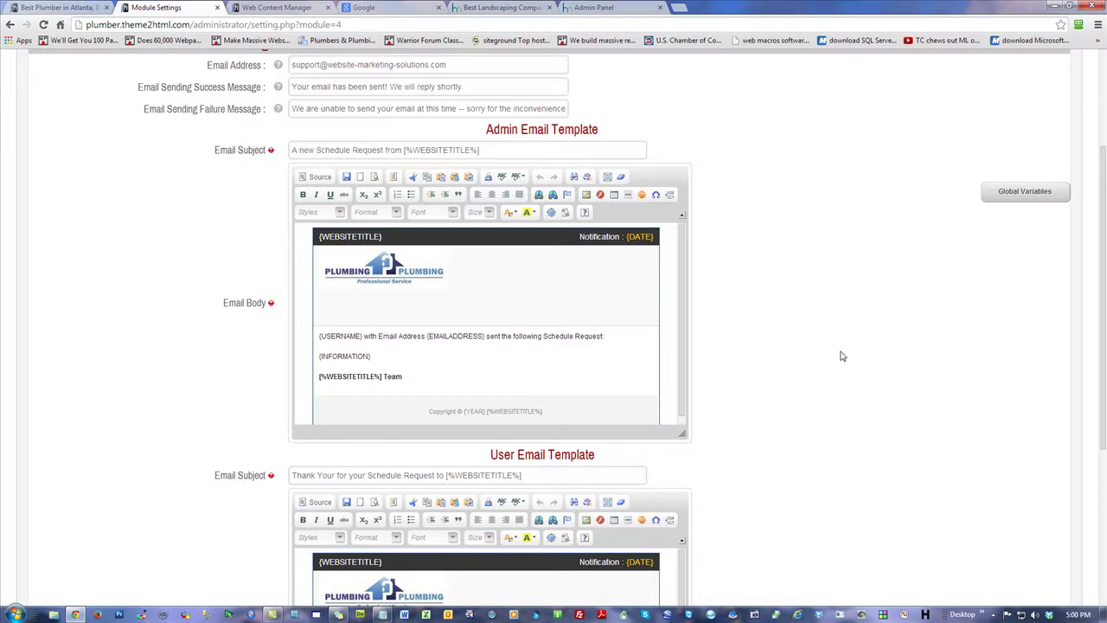
{"action": "scroll", "coordinate": [841, 353], "scroll_direction": "down", "scroll_amount": 2}
{"action": "scroll", "coordinate": [842, 355], "scroll_direction": "down", "scroll_amount": 2}
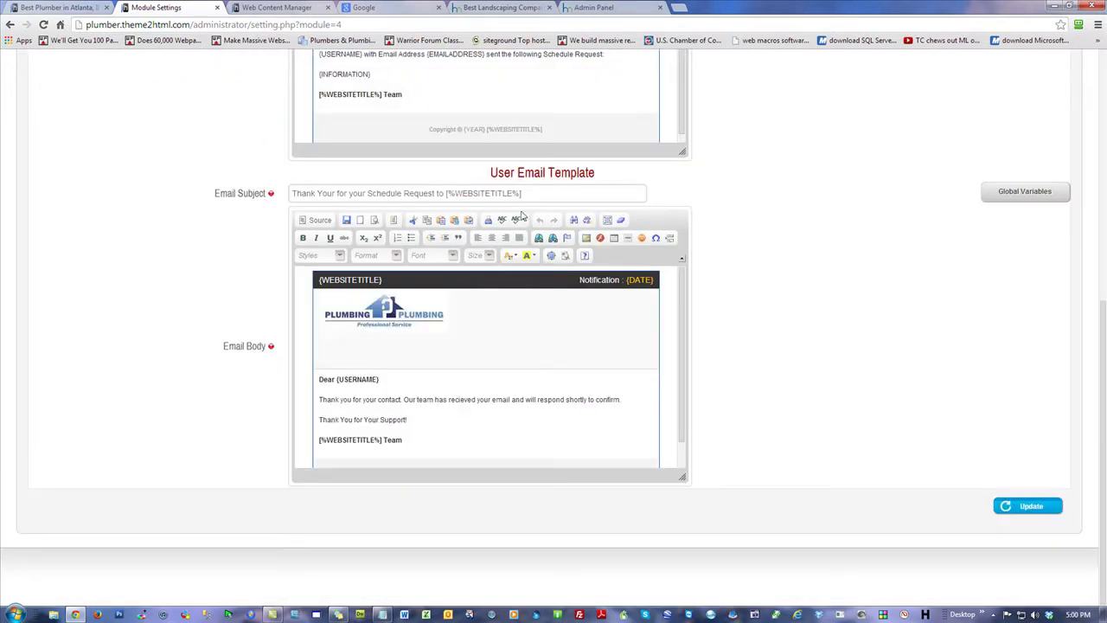
{"action": "left_click_drag", "start_coordinate": [533, 194], "coordinate": [281, 191]}
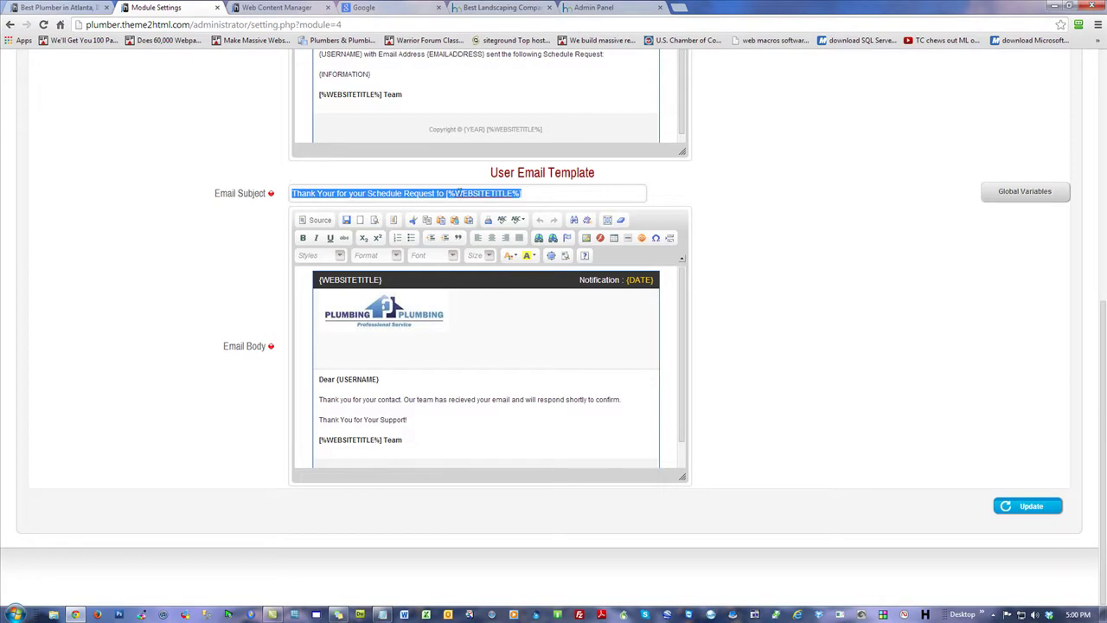
{"action": "left_click", "coordinate": [472, 424]}
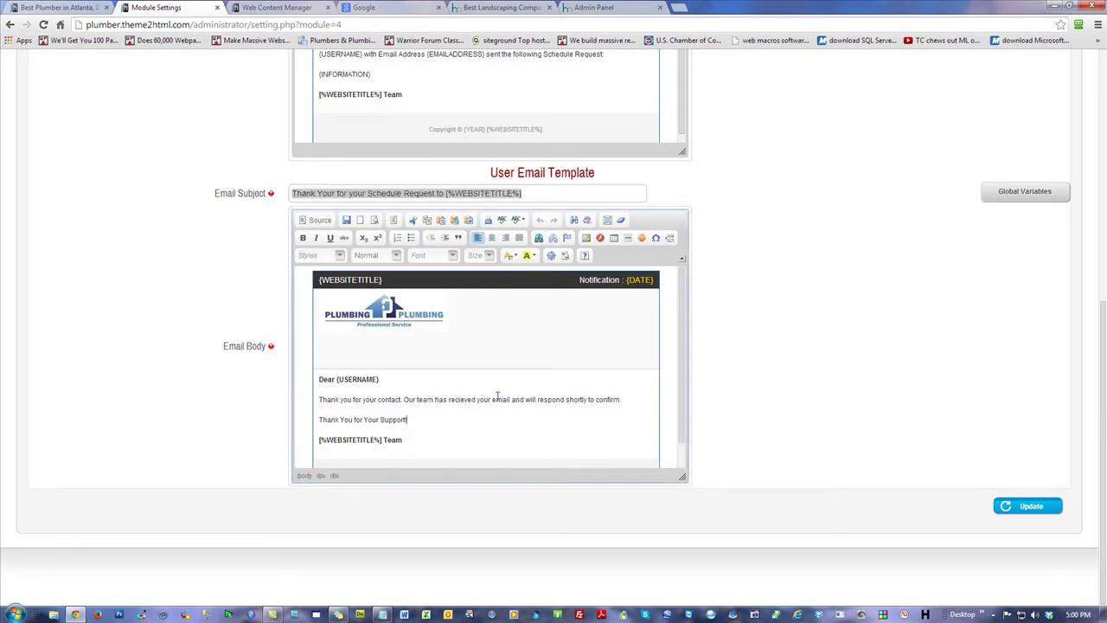
{"action": "left_click", "coordinate": [386, 439]}
{"action": "key", "text": "ctrl+b"}
- Replace the logo in the User Email Template's body with the server image default.png
{"action": "left_click", "coordinate": [402, 315]}
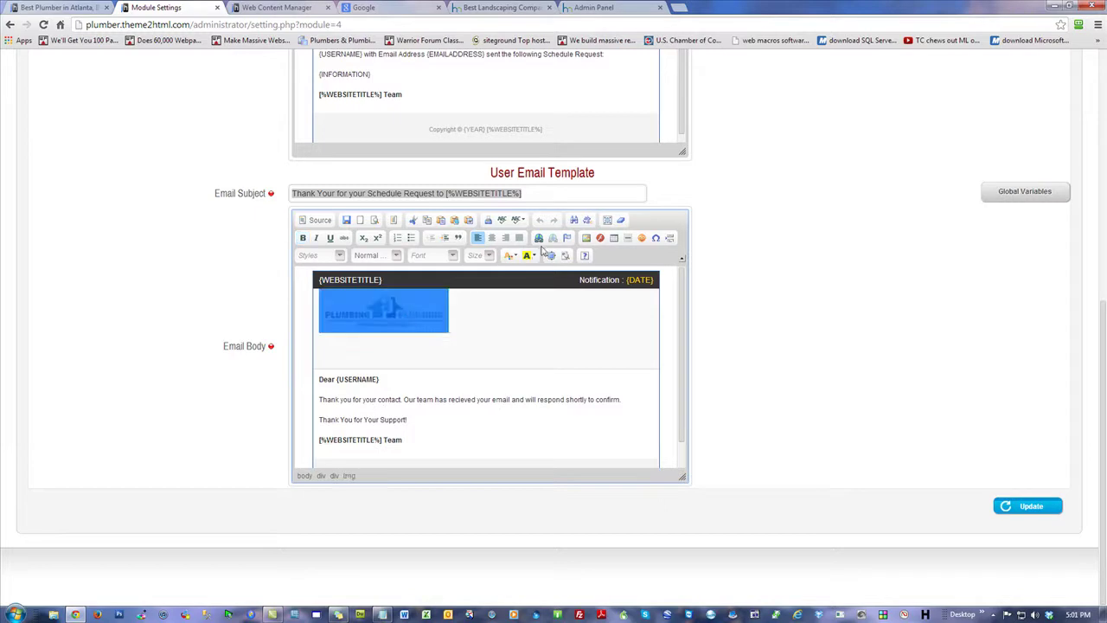
{"action": "left_click", "coordinate": [586, 239]}
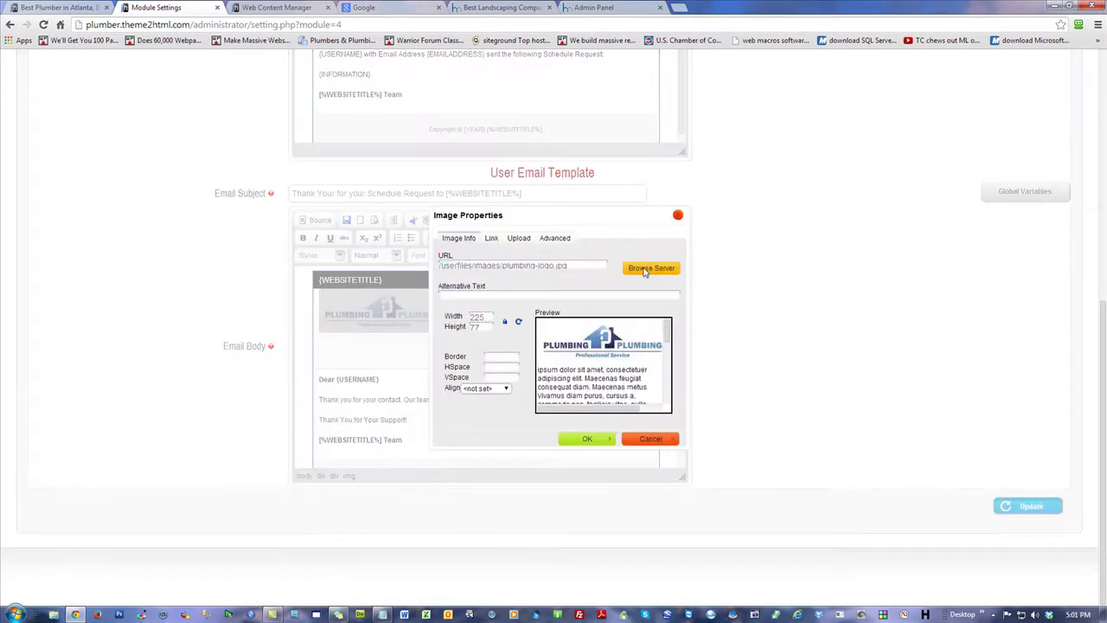
{"action": "left_click", "coordinate": [648, 268]}
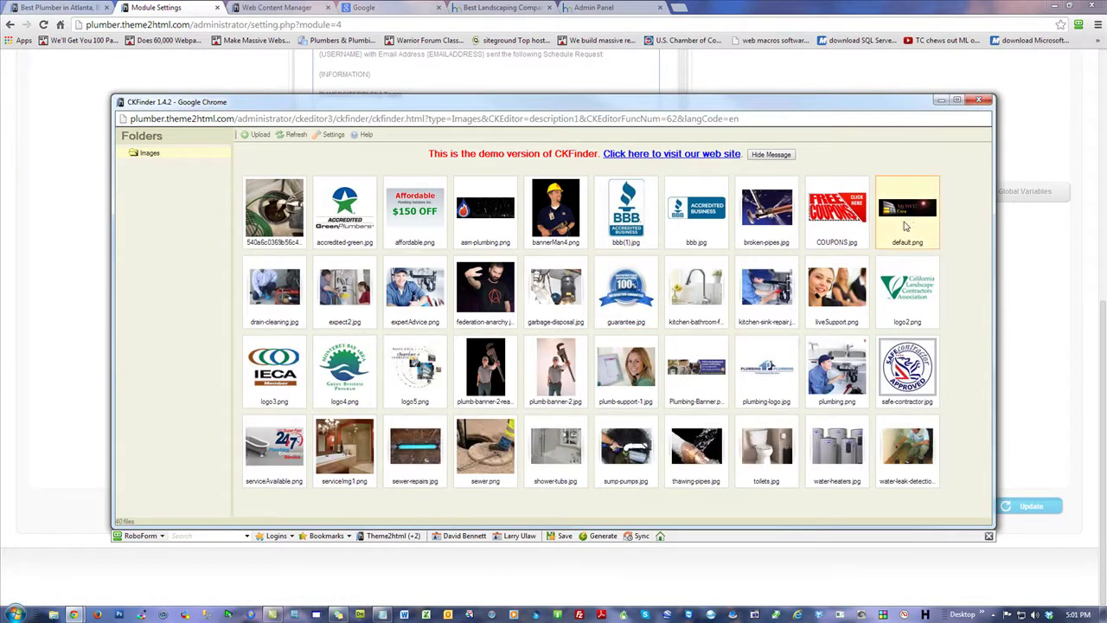
{"action": "double_click", "coordinate": [910, 216]}
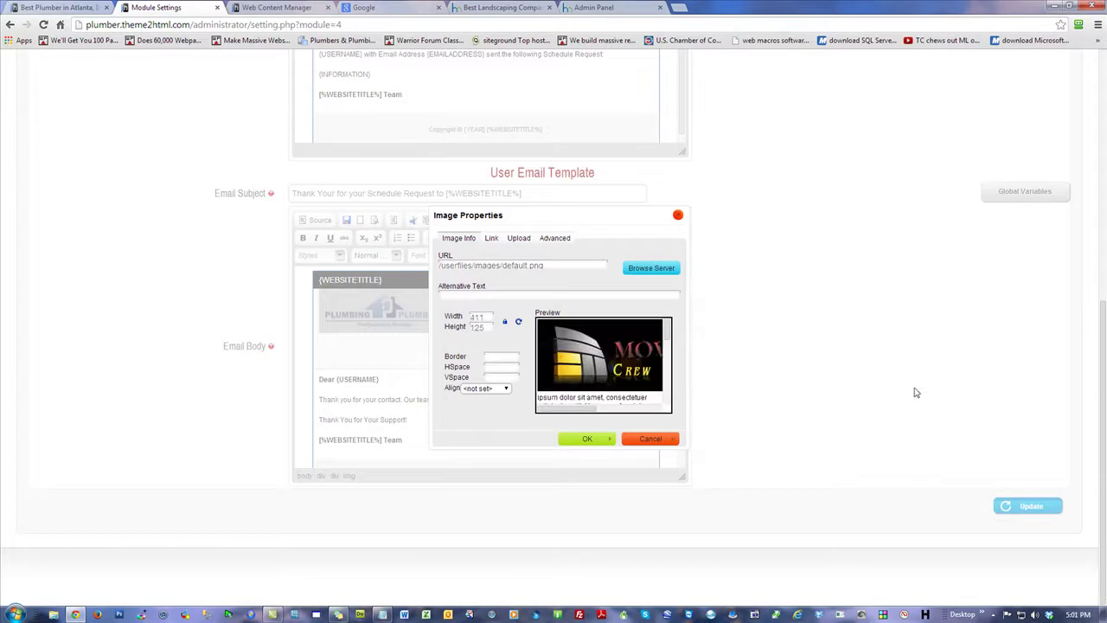
{"action": "left_click", "coordinate": [580, 439]}
{"action": "left_click", "coordinate": [582, 386]}
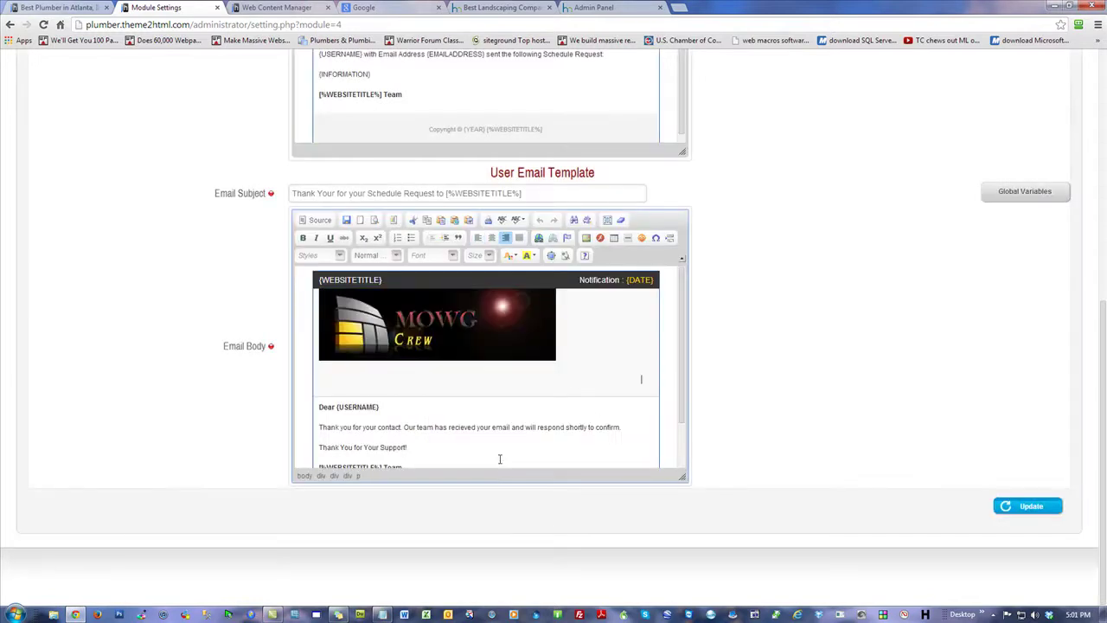
- Set the new logo image's width to 300 in the User Email Template, keeping its proportions
{"action": "left_click", "coordinate": [487, 336]}
{"action": "left_click", "coordinate": [585, 237]}
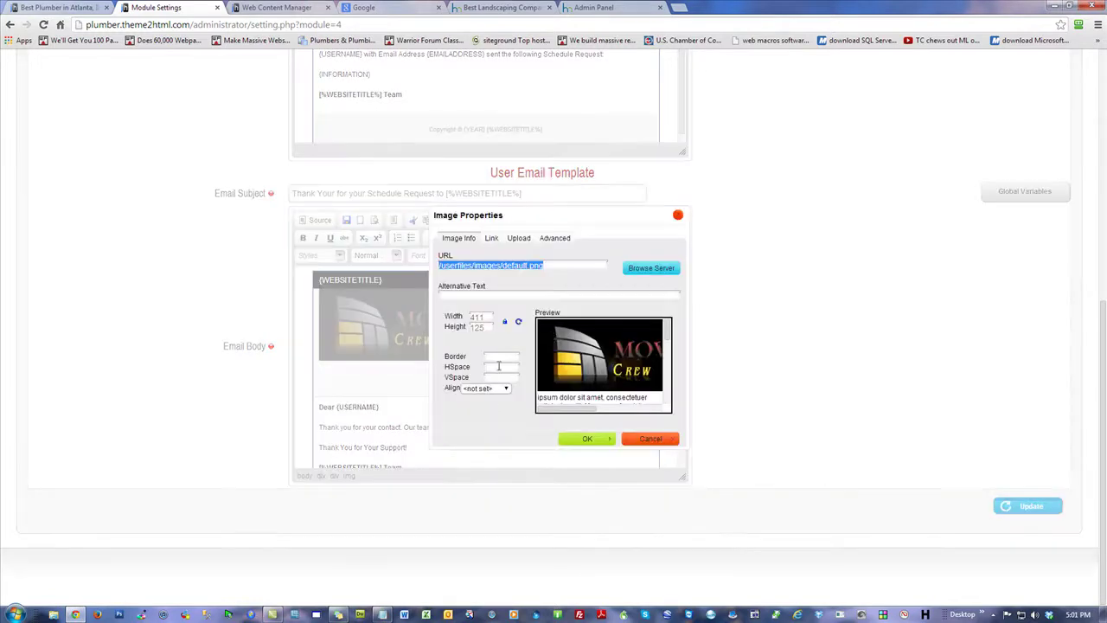
{"action": "double_click", "coordinate": [486, 318]}
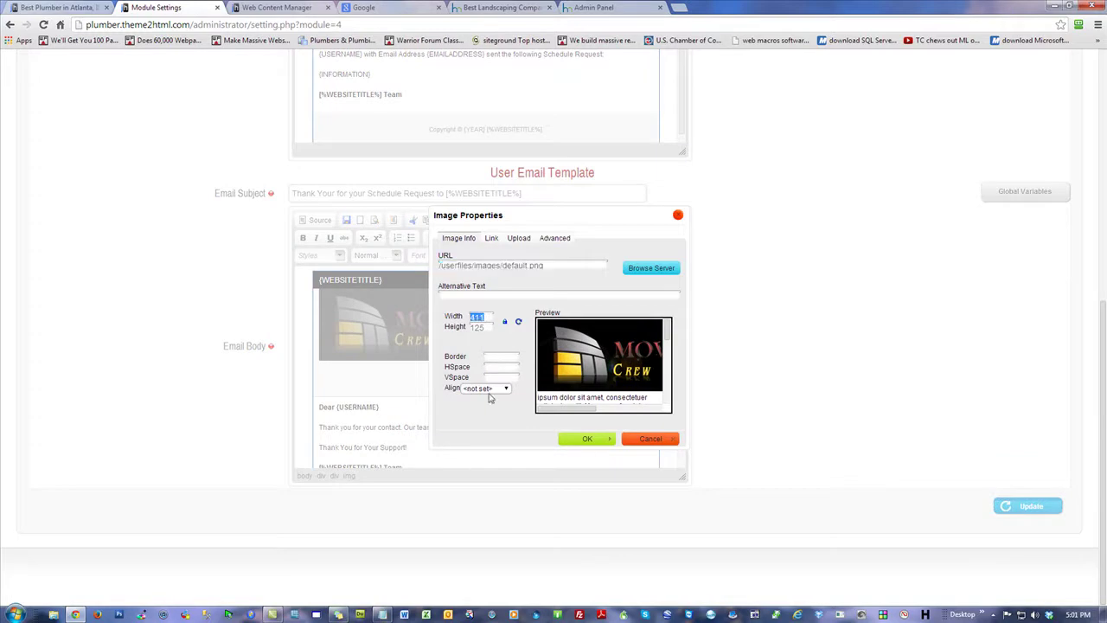
{"action": "type", "text": "300"}
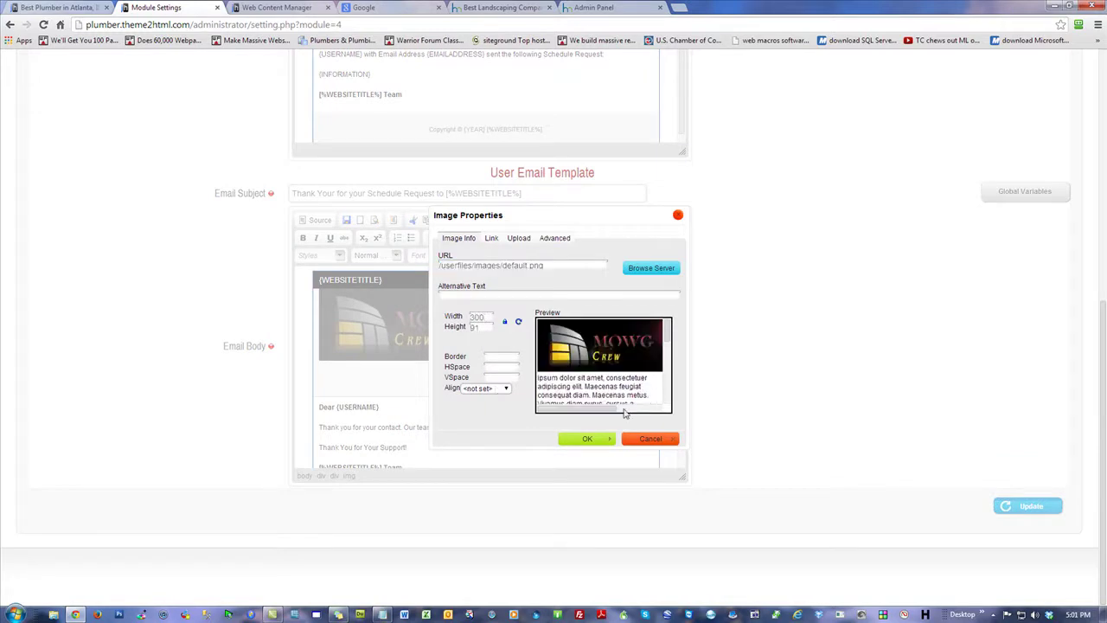
{"action": "left_click", "coordinate": [593, 439]}
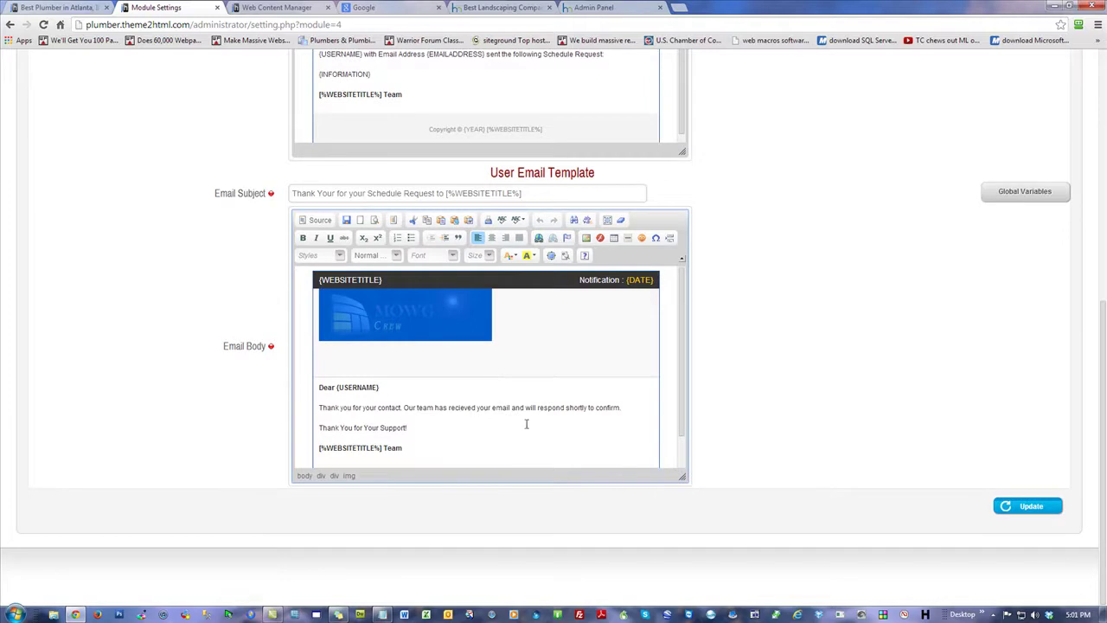
{"action": "left_click", "coordinate": [494, 384]}
- Examine the Admin Email Template's body and logo, along with the rest of the Header Schedule Form settings
{"action": "scroll", "coordinate": [845, 359], "scroll_direction": "up", "scroll_amount": 2}
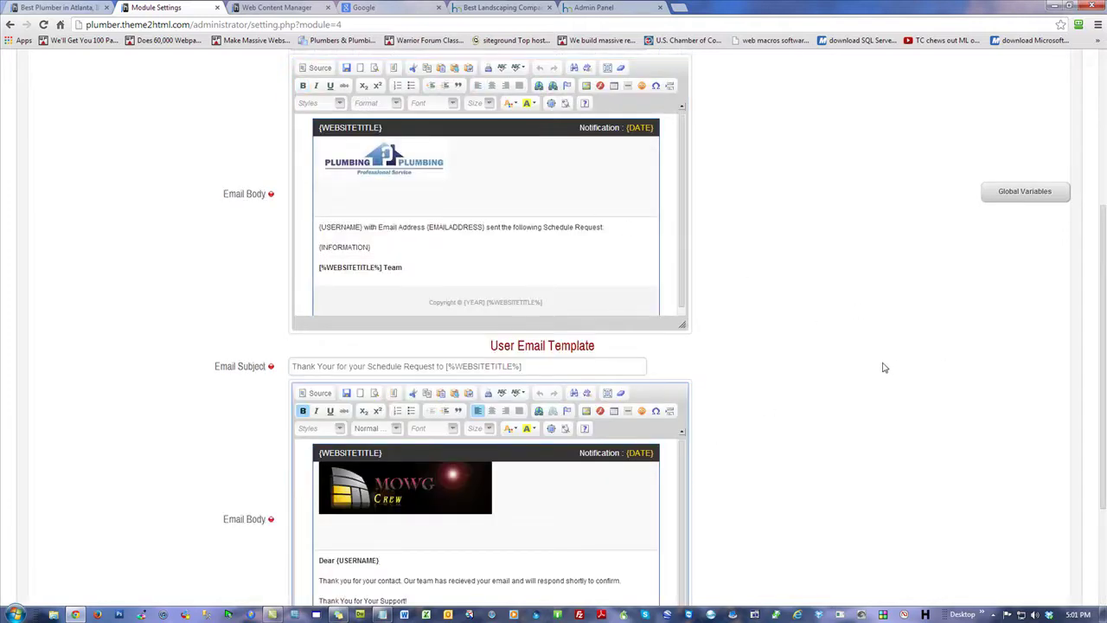
{"action": "scroll", "coordinate": [892, 365], "scroll_direction": "up", "scroll_amount": 3}
{"action": "scroll", "coordinate": [895, 369], "scroll_direction": "down", "scroll_amount": 1}
{"action": "scroll", "coordinate": [894, 368], "scroll_direction": "down", "scroll_amount": 2}
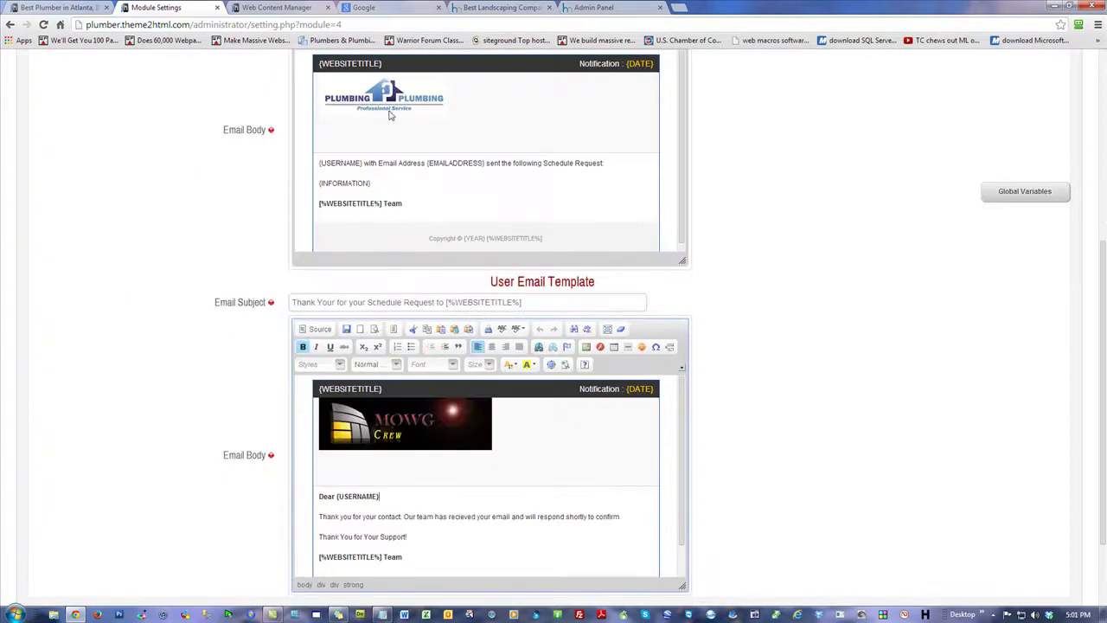
{"action": "left_click", "coordinate": [376, 97]}
{"action": "scroll", "coordinate": [834, 293], "scroll_direction": "up", "scroll_amount": 2}
{"action": "left_click", "coordinate": [825, 267]}
{"action": "scroll", "coordinate": [824, 267], "scroll_direction": "up", "scroll_amount": 2}
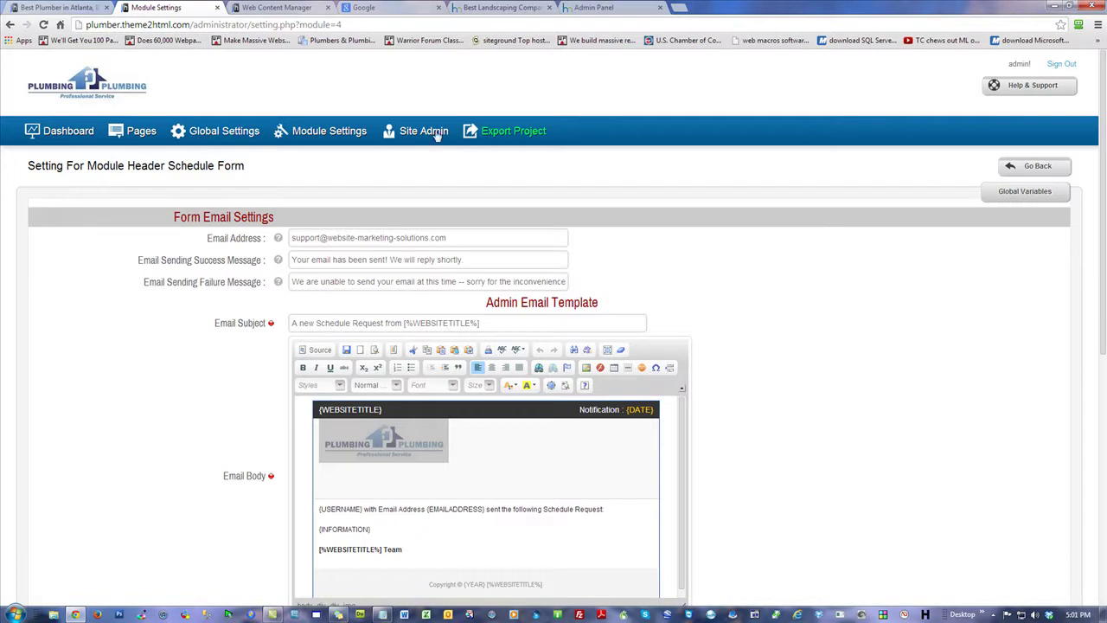
- Open the Book Appointment module's settings from the module list and examine its email settings and templates
{"action": "left_click", "coordinate": [1036, 166]}
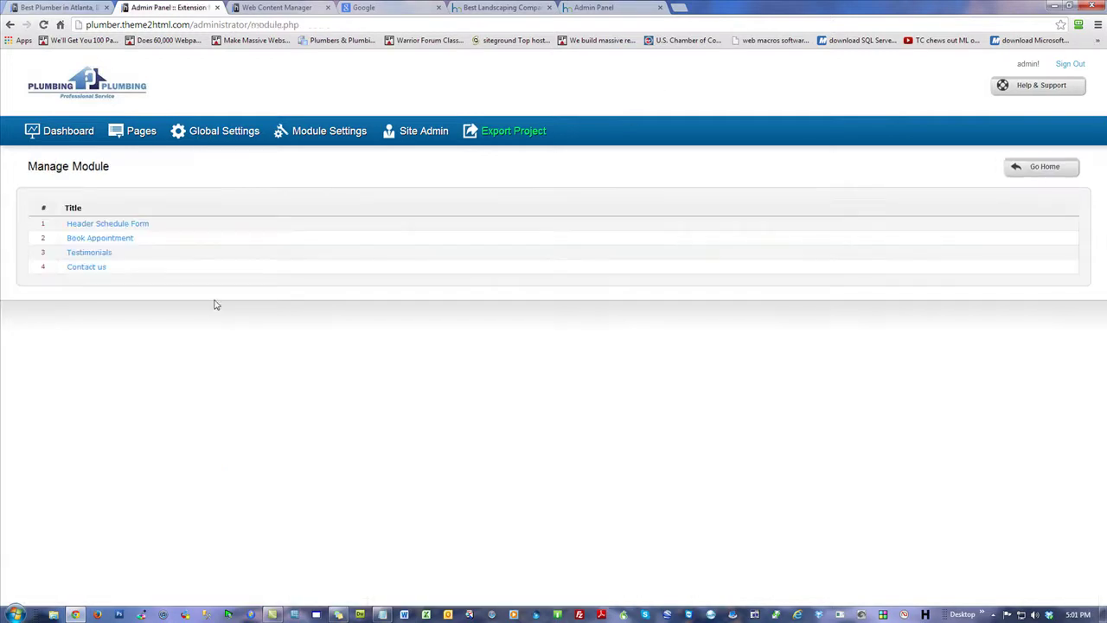
{"action": "left_click", "coordinate": [113, 239]}
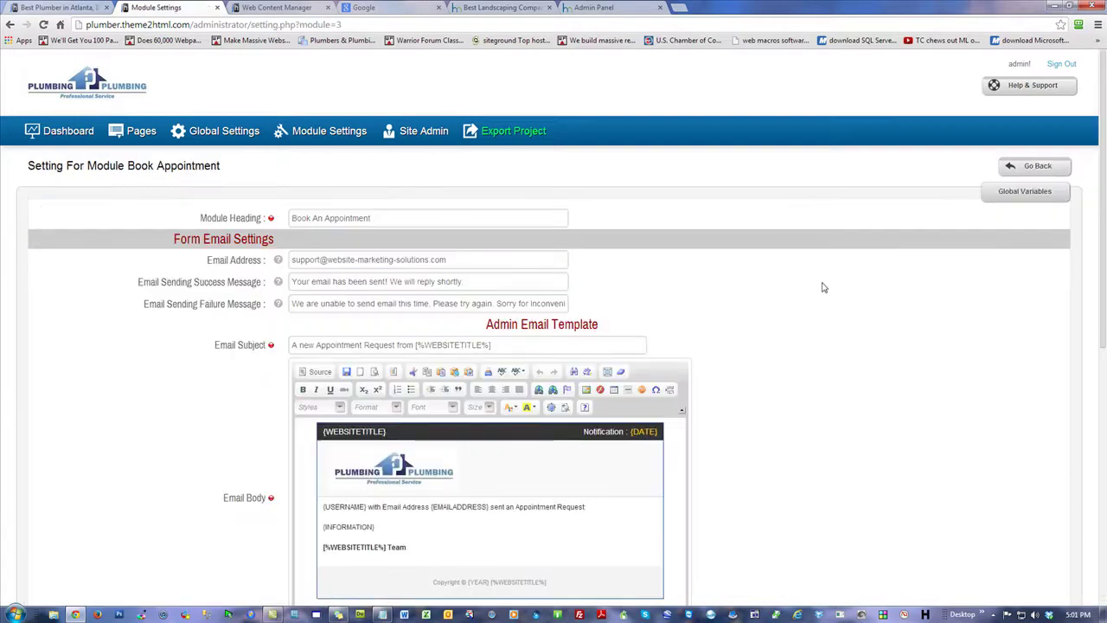
{"action": "scroll", "coordinate": [824, 287], "scroll_direction": "down", "scroll_amount": 4}
{"action": "scroll", "coordinate": [823, 287], "scroll_direction": "up", "scroll_amount": 4}
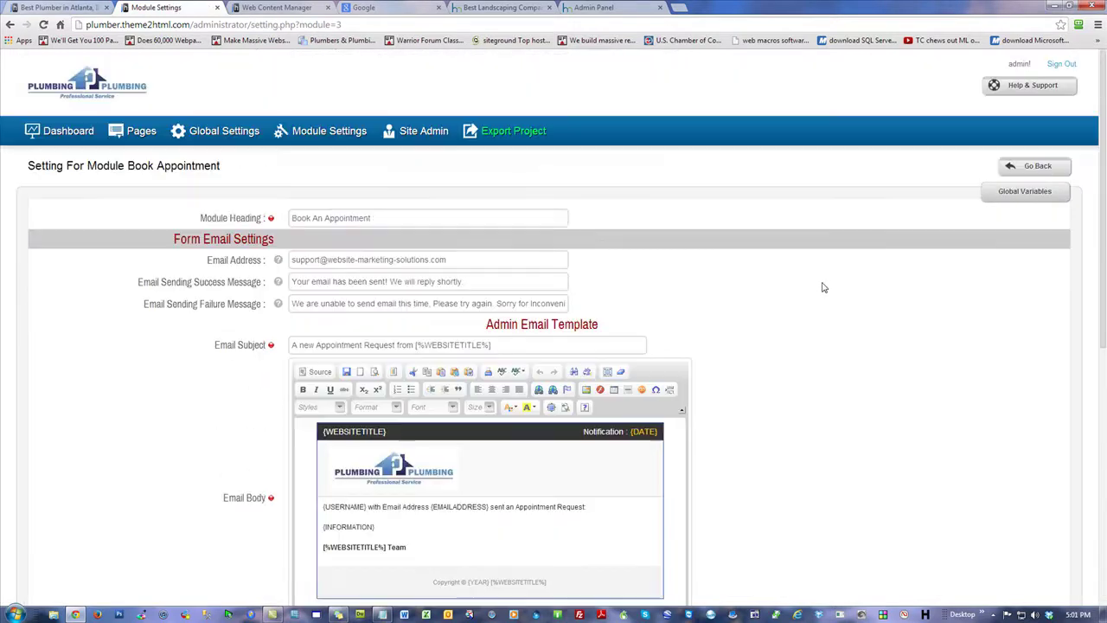
- Go back to the module list, open the Contact us module's settings and examine its email templates
{"action": "left_click", "coordinate": [1049, 170]}
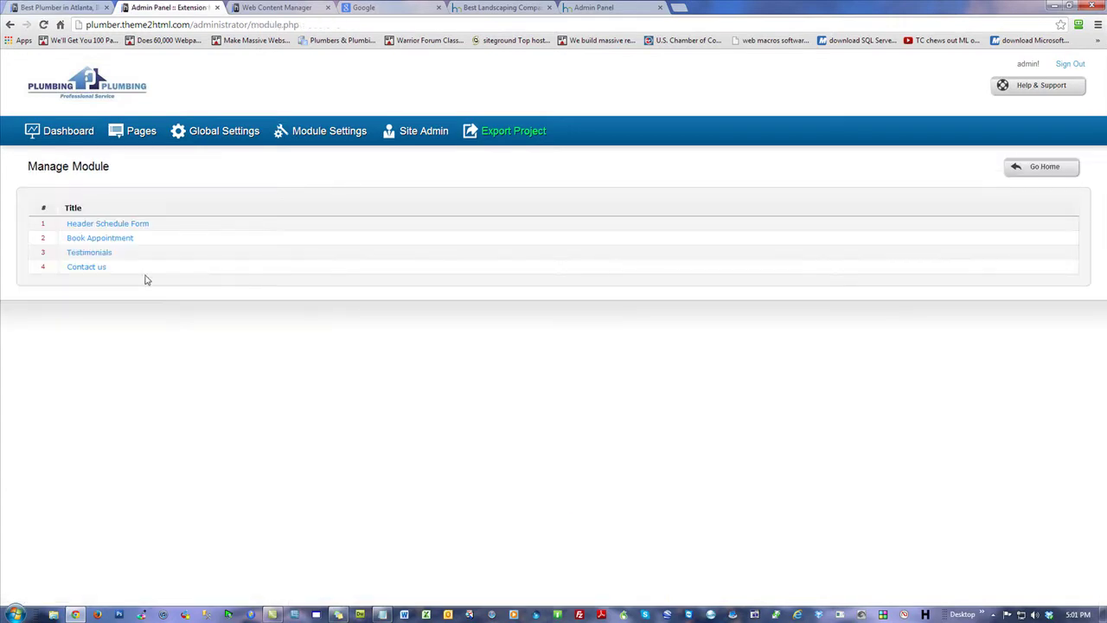
{"action": "left_click", "coordinate": [87, 270]}
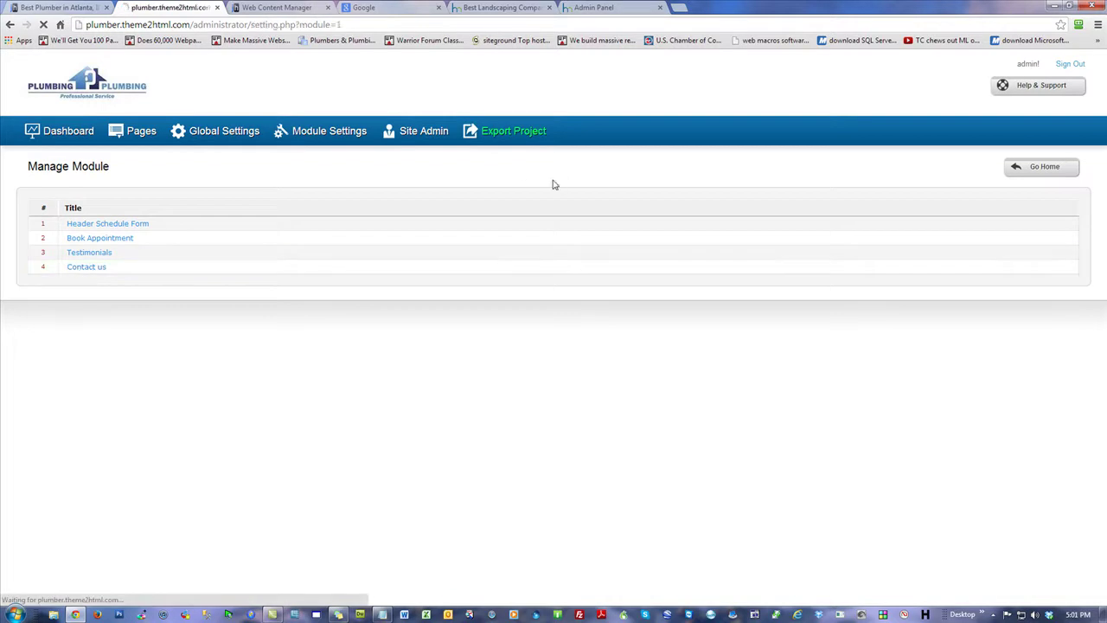
{"action": "scroll", "coordinate": [929, 316], "scroll_direction": "down", "scroll_amount": 2}
{"action": "scroll", "coordinate": [929, 316], "scroll_direction": "down", "scroll_amount": 3}
{"action": "scroll", "coordinate": [928, 317], "scroll_direction": "up", "scroll_amount": 5}
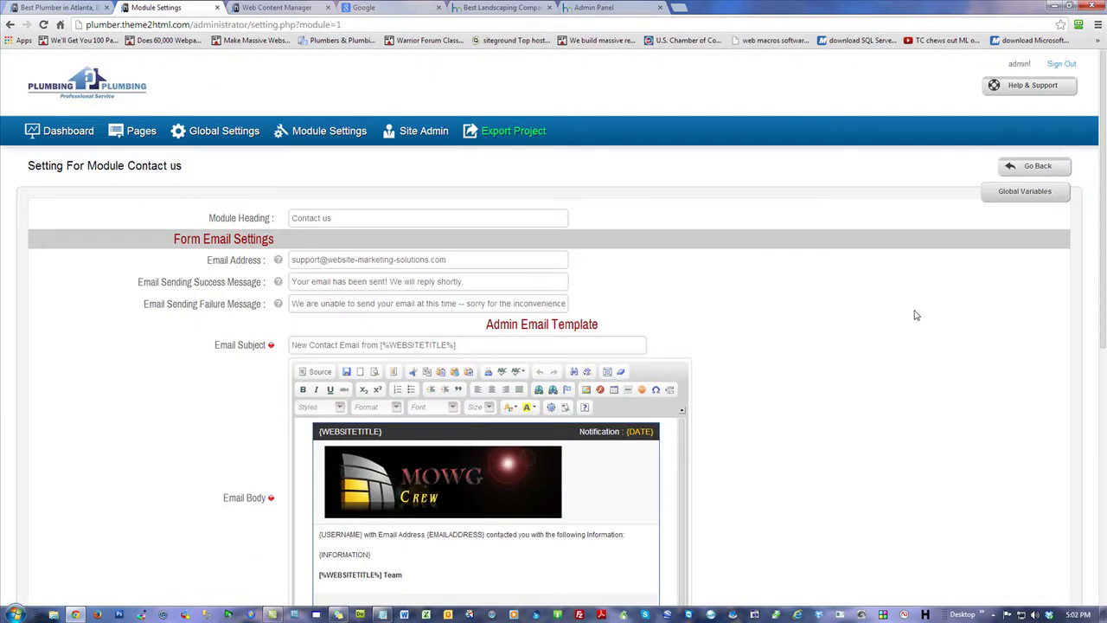
- Open the Testimonials module's settings and examine its form email settings and its admin and user email templates
{"action": "mouse_move", "coordinate": [354, 138]}
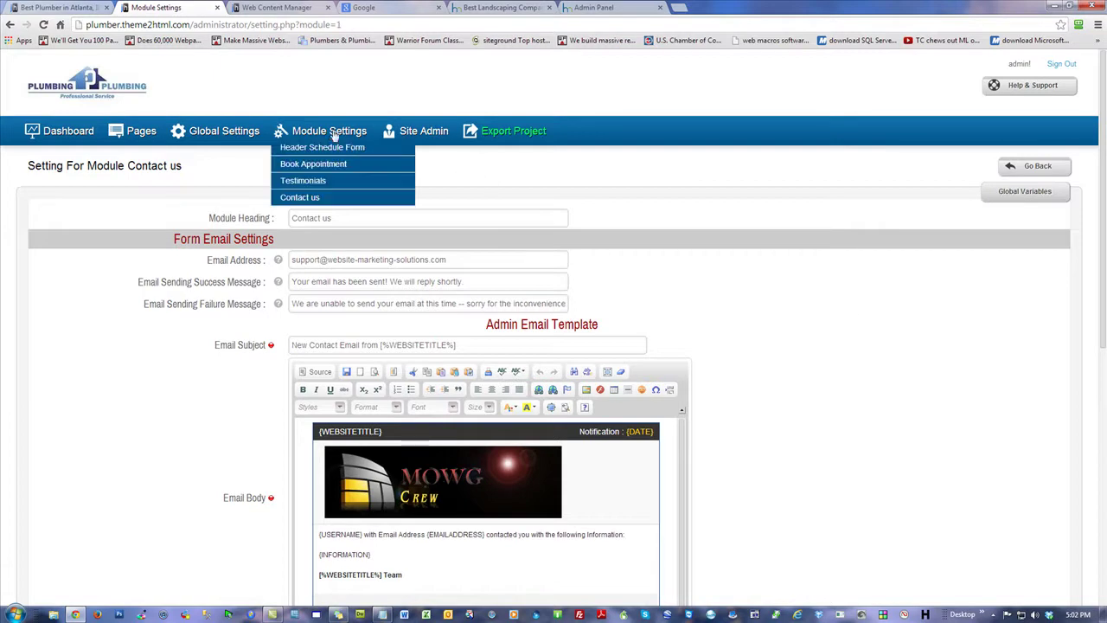
{"action": "left_click", "coordinate": [309, 182]}
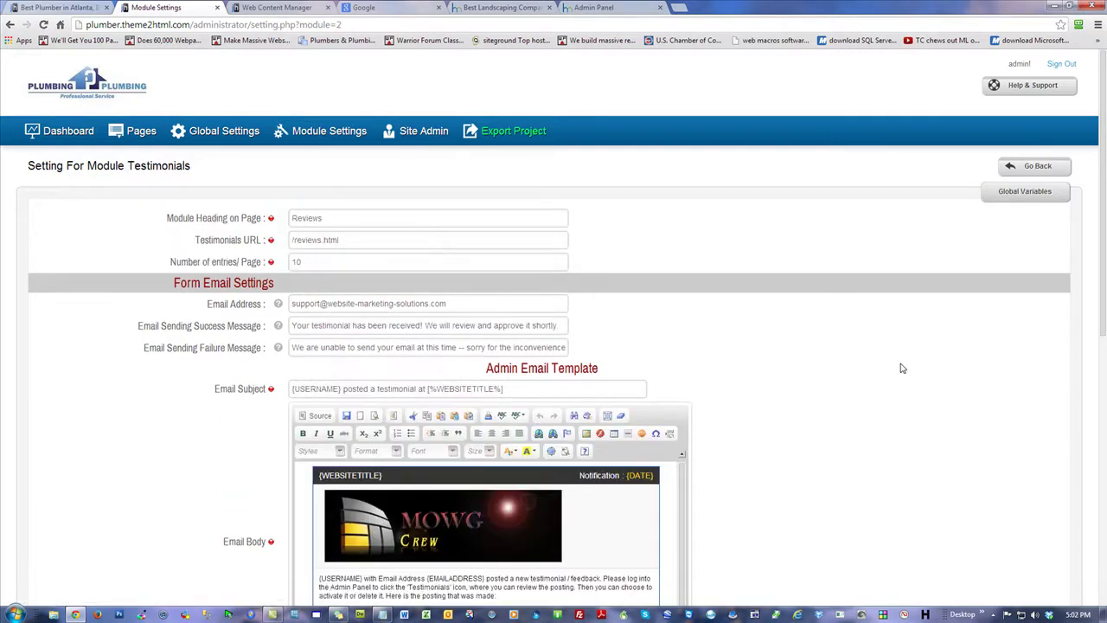
{"action": "scroll", "coordinate": [901, 369], "scroll_direction": "down", "scroll_amount": 2}
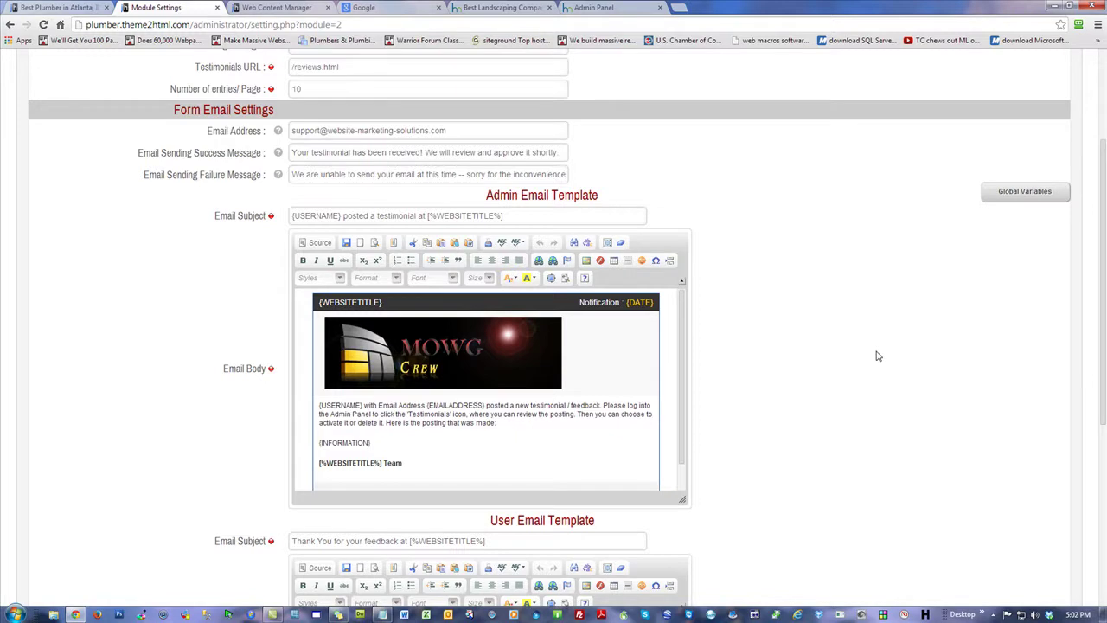
{"action": "scroll", "coordinate": [877, 356], "scroll_direction": "down", "scroll_amount": 4}
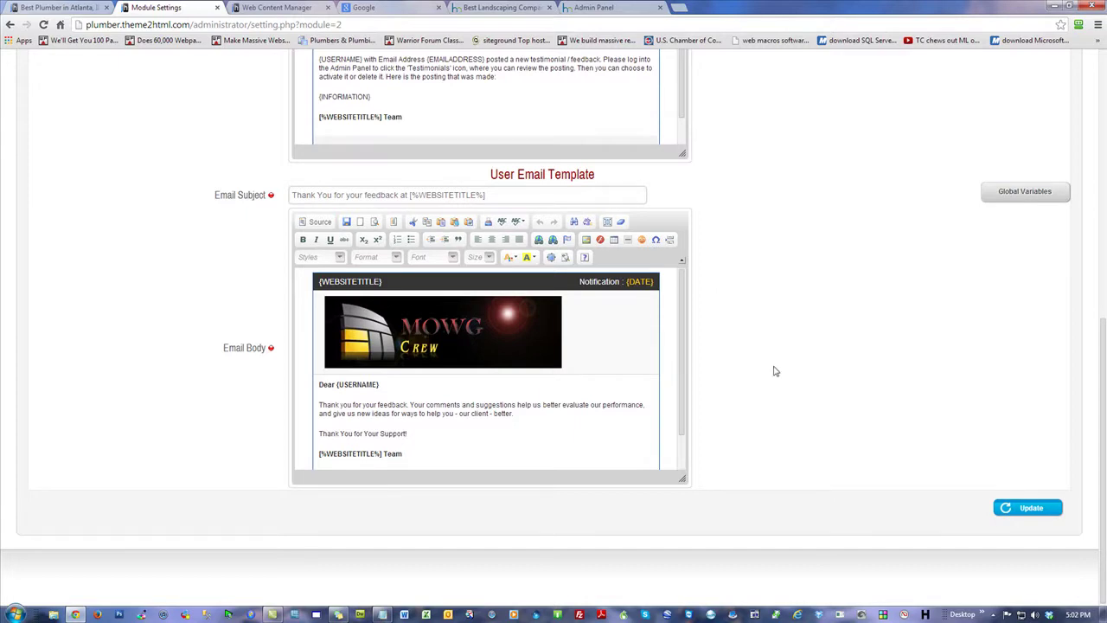
{"action": "scroll", "coordinate": [902, 420], "scroll_direction": "up", "scroll_amount": 2}
{"action": "scroll", "coordinate": [902, 421], "scroll_direction": "up", "scroll_amount": 4}
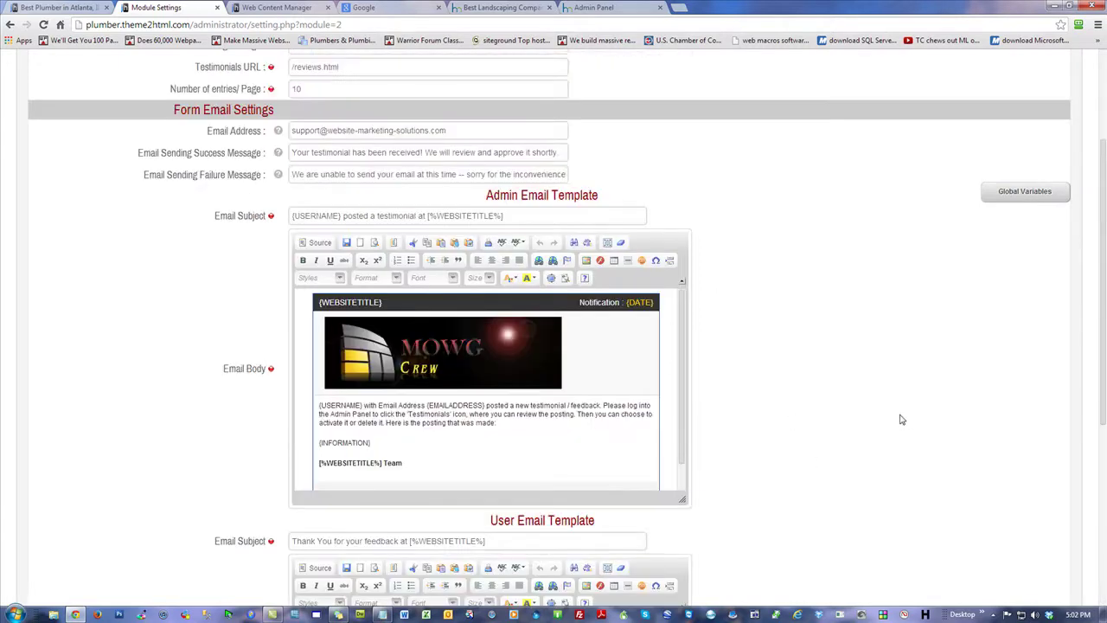
- Examine the Testimonials module's setting for the number of entries per page
{"action": "double_click", "coordinate": [344, 268]}
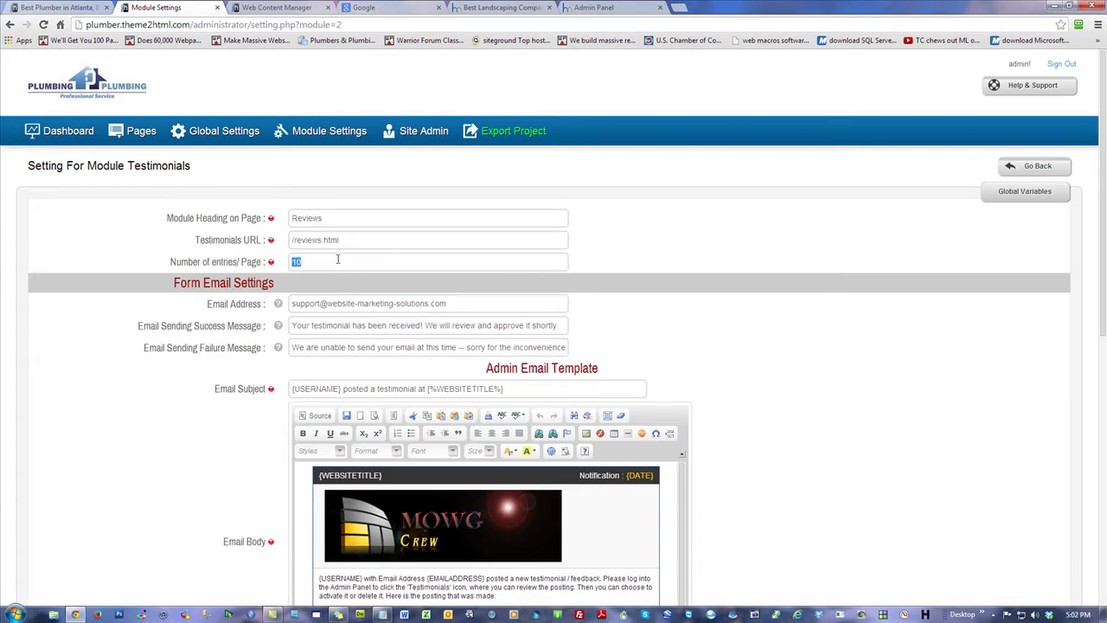
{"action": "left_click", "coordinate": [338, 259]}
{"action": "left_click", "coordinate": [776, 352]}
{"action": "double_click", "coordinate": [348, 265]}
{"action": "left_click", "coordinate": [870, 393]}
- Switch to the live plumbing site and open its Customer Reviews page to view the posted testimonials
{"action": "left_click", "coordinate": [62, 7]}
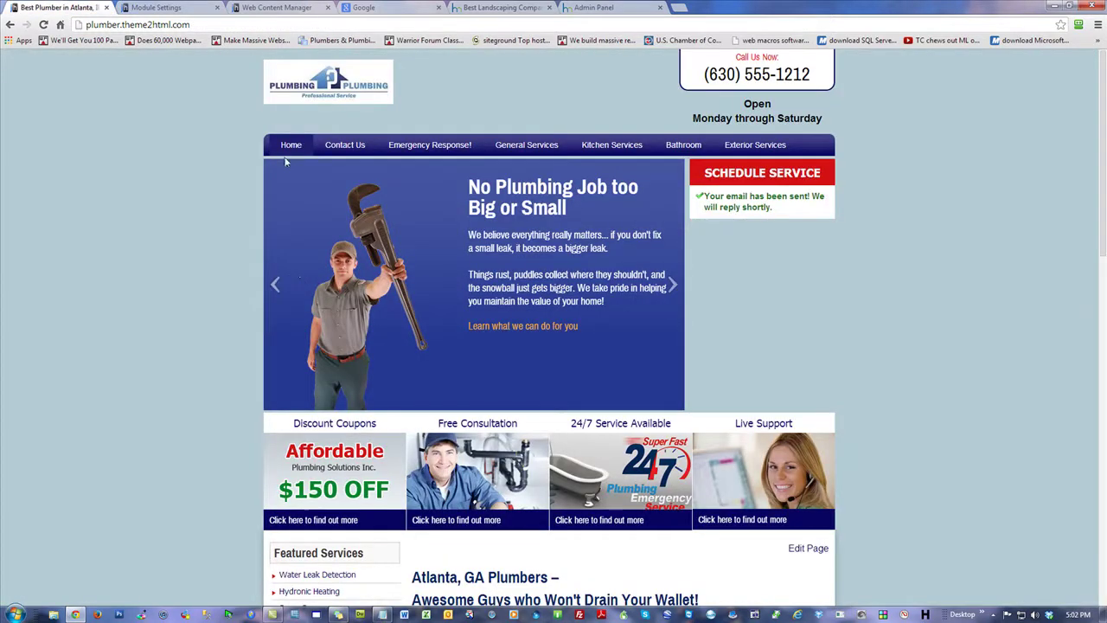
{"action": "mouse_move", "coordinate": [286, 159]}
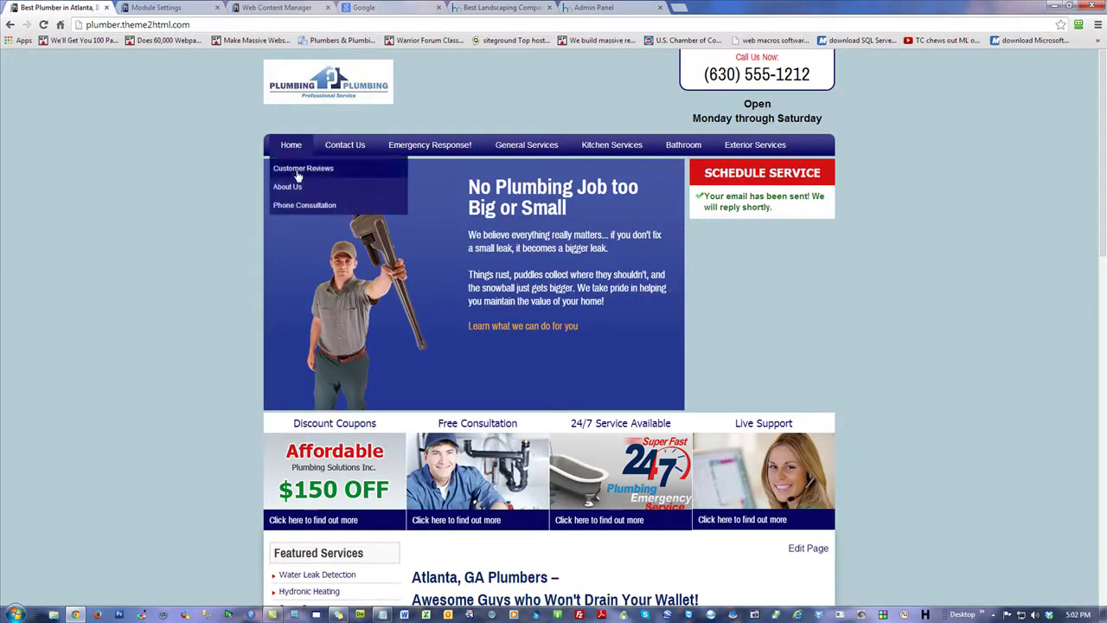
{"action": "left_click", "coordinate": [299, 175]}
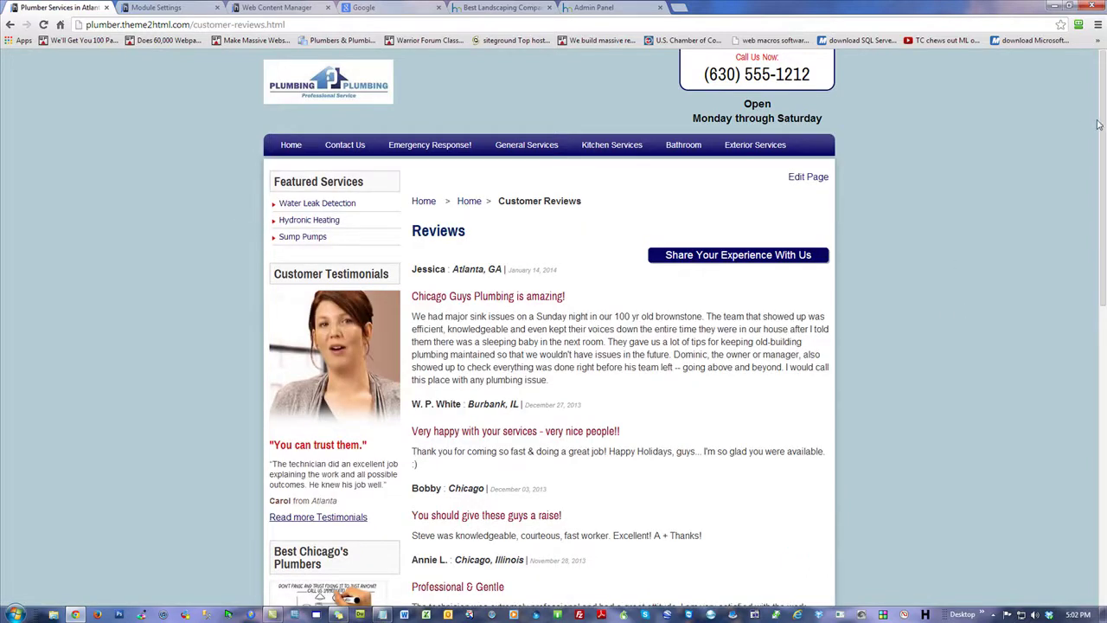
{"action": "scroll", "coordinate": [1097, 125], "scroll_direction": "down", "scroll_amount": 3}
- Examine the first customer review's author name, location, date, title and text
{"action": "left_click_drag", "start_coordinate": [444, 139], "coordinate": [412, 138]}
{"action": "left_click_drag", "start_coordinate": [502, 138], "coordinate": [453, 138]}
{"action": "left_click_drag", "start_coordinate": [563, 139], "coordinate": [508, 138]}
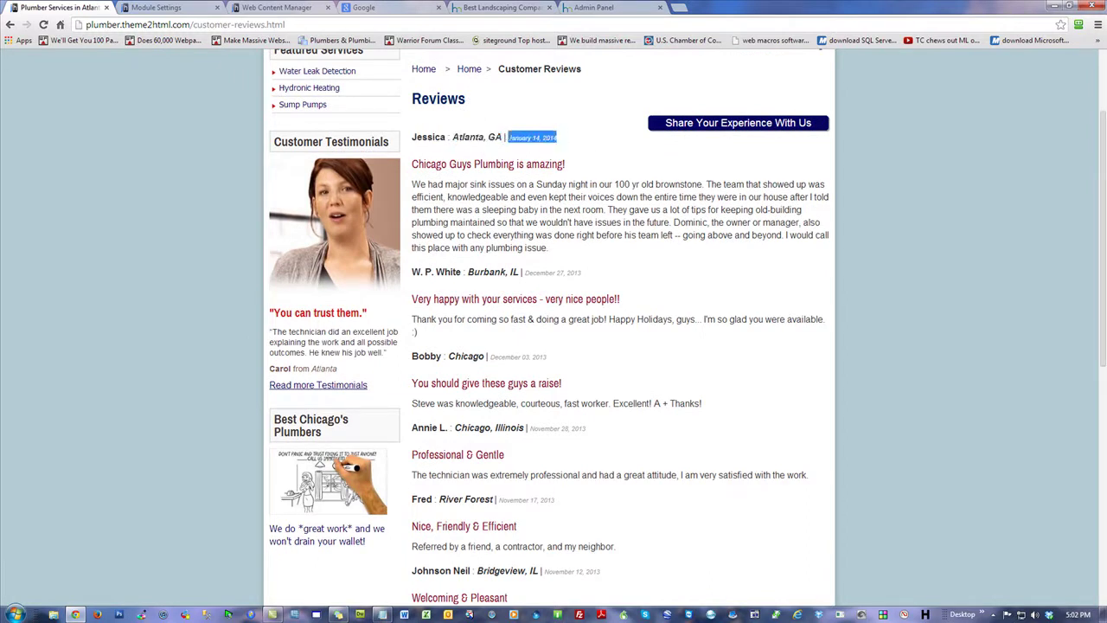
{"action": "left_click_drag", "start_coordinate": [571, 251], "coordinate": [413, 161]}
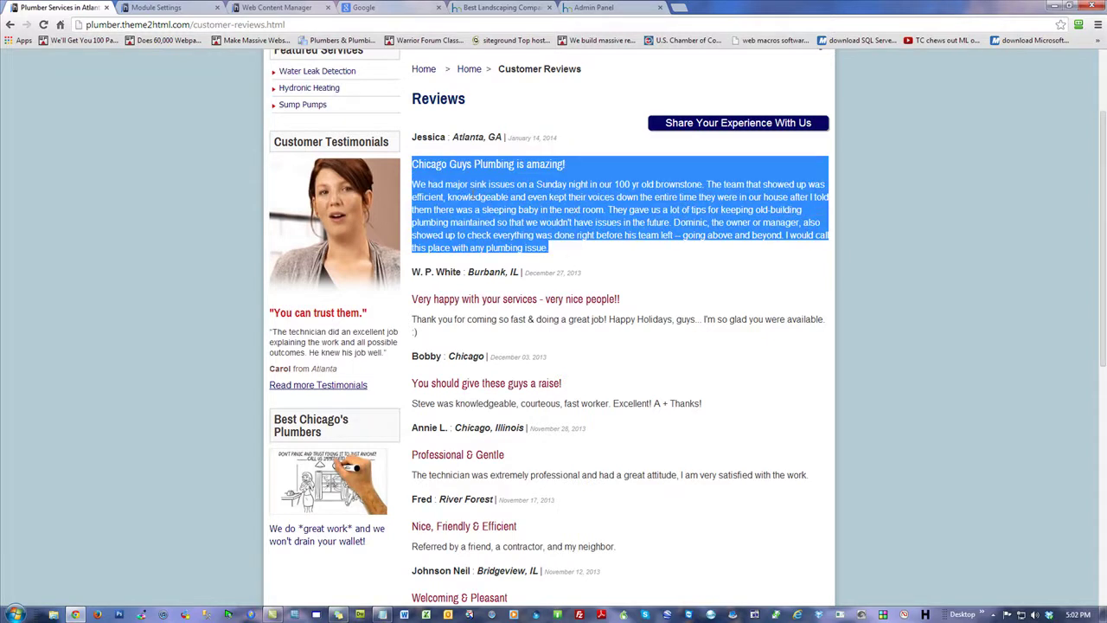
{"action": "left_click", "coordinate": [583, 164]}
{"action": "left_click_drag", "start_coordinate": [583, 165], "coordinate": [414, 161]}
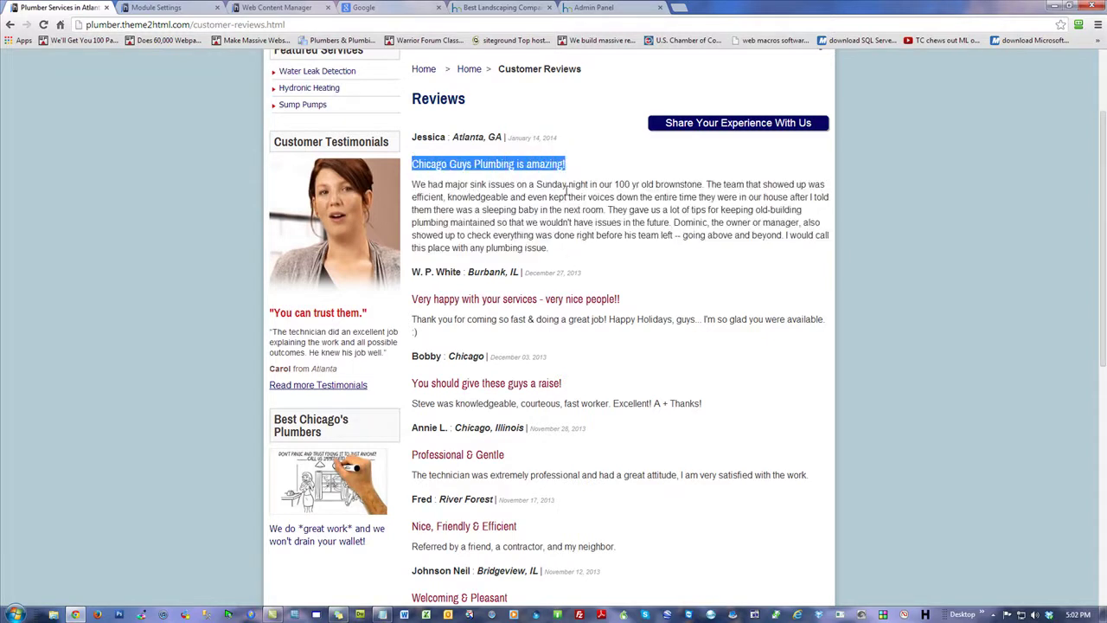
- Examine the first review's body text and the second review's author name, location, date, title and text
{"action": "left_click_drag", "start_coordinate": [558, 253], "coordinate": [410, 183]}
{"action": "left_click", "coordinate": [594, 228]}
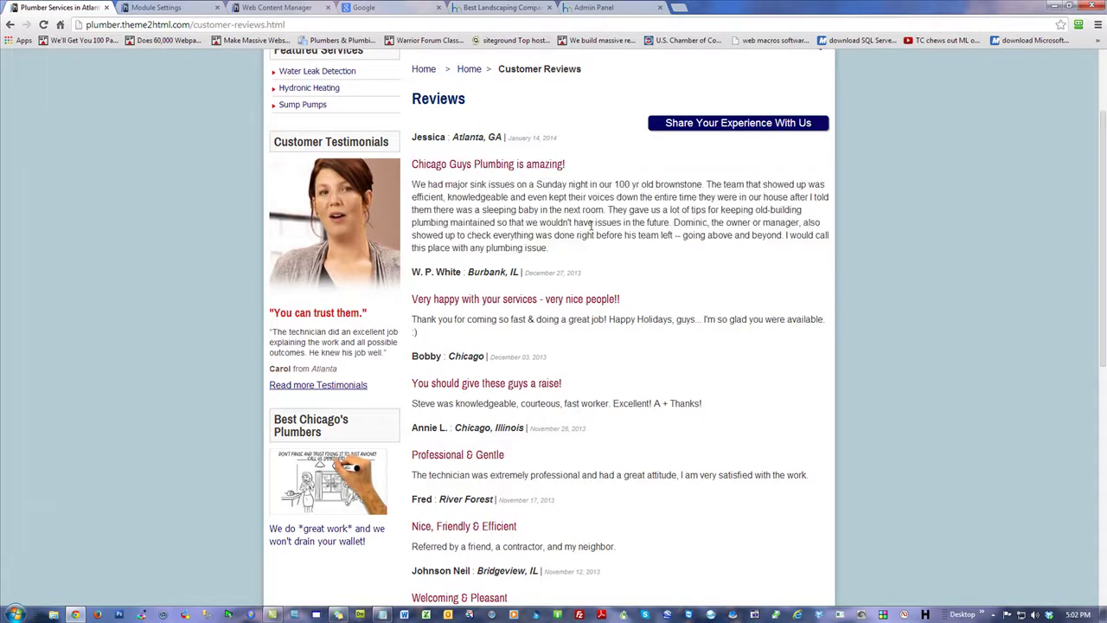
{"action": "left_click_drag", "start_coordinate": [463, 272], "coordinate": [521, 270]}
{"action": "left_click_drag", "start_coordinate": [598, 272], "coordinate": [527, 272]}
{"action": "left_click_drag", "start_coordinate": [622, 299], "coordinate": [471, 299]}
{"action": "left_click", "coordinate": [439, 319]}
{"action": "triple_click", "coordinate": [439, 319]}
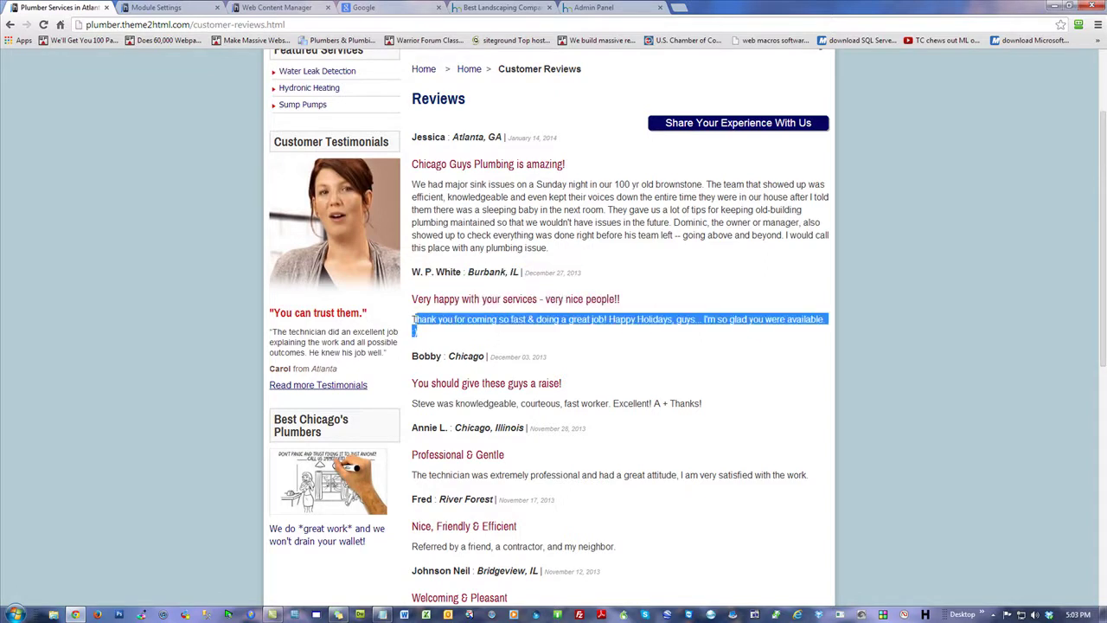
{"action": "left_click", "coordinate": [602, 339]}
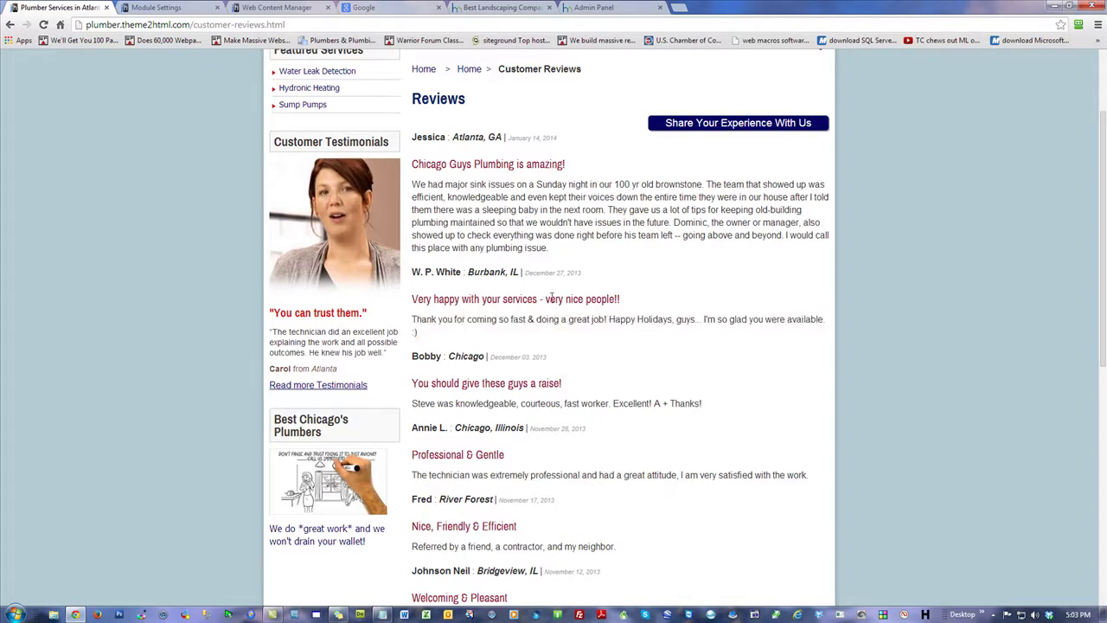
- Open the Share Your Experience With Us form and examine its name, email, city, testimonial text and captcha fields
{"action": "scroll", "coordinate": [792, 291], "scroll_direction": "down", "scroll_amount": 4}
{"action": "scroll", "coordinate": [792, 292], "scroll_direction": "up", "scroll_amount": 2}
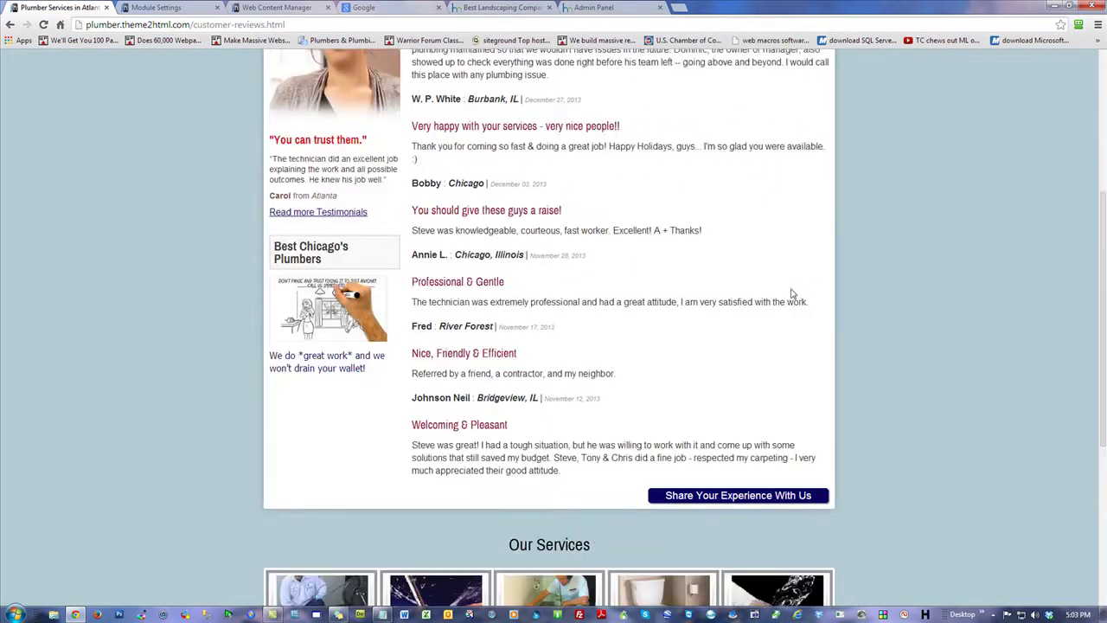
{"action": "scroll", "coordinate": [753, 433], "scroll_direction": "up", "scroll_amount": 4}
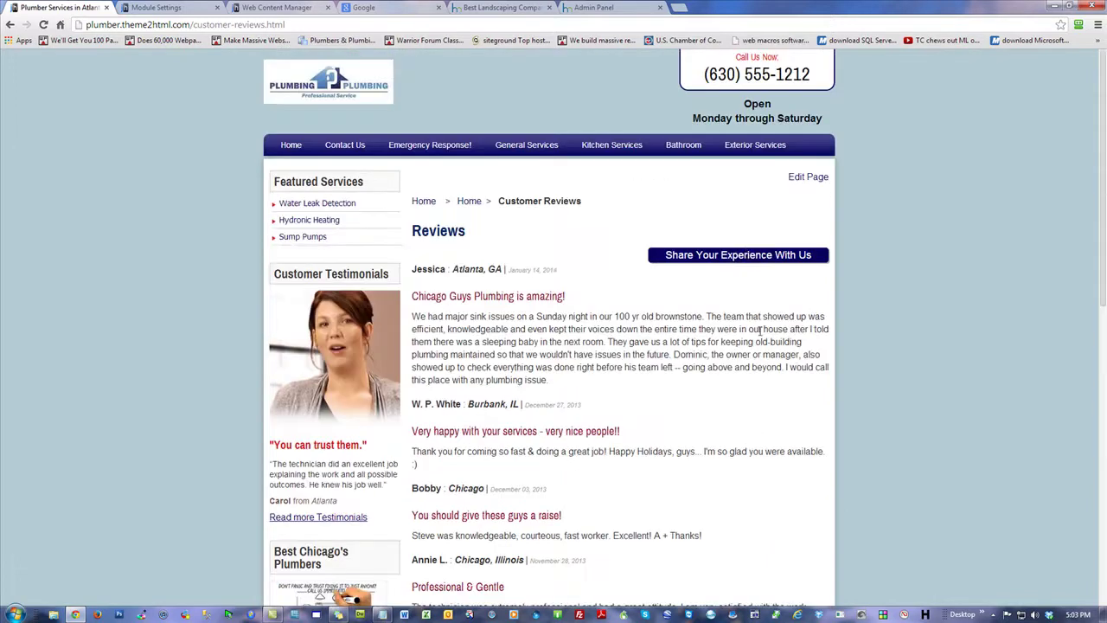
{"action": "left_click", "coordinate": [745, 256]}
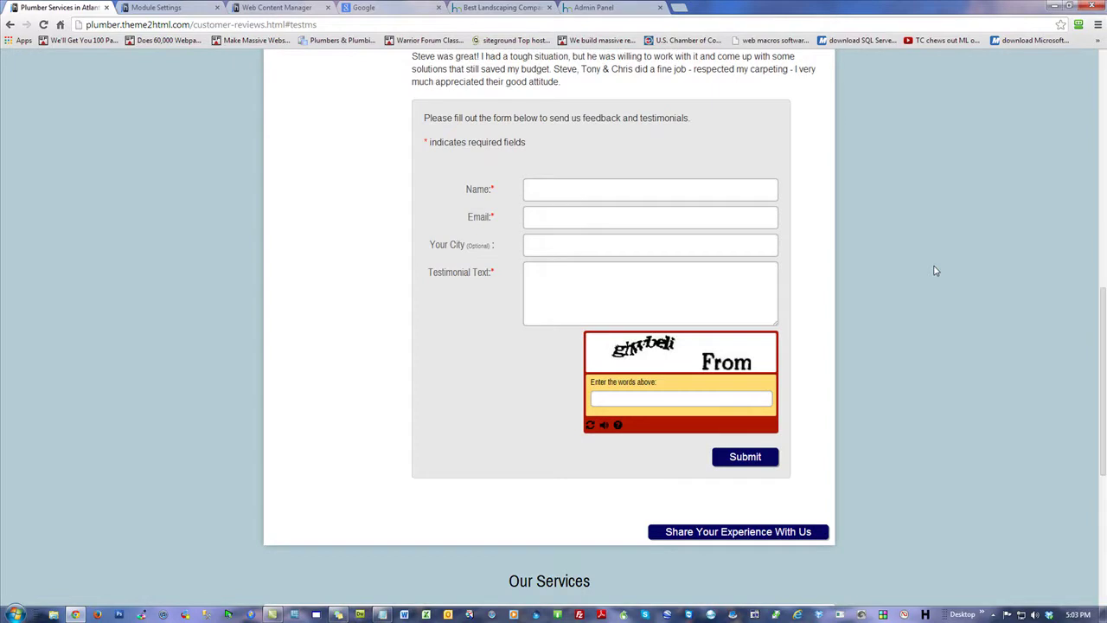
{"action": "left_click", "coordinate": [642, 193]}
{"action": "left_click", "coordinate": [594, 219]}
{"action": "left_click", "coordinate": [573, 245]}
{"action": "left_click", "coordinate": [586, 289]}
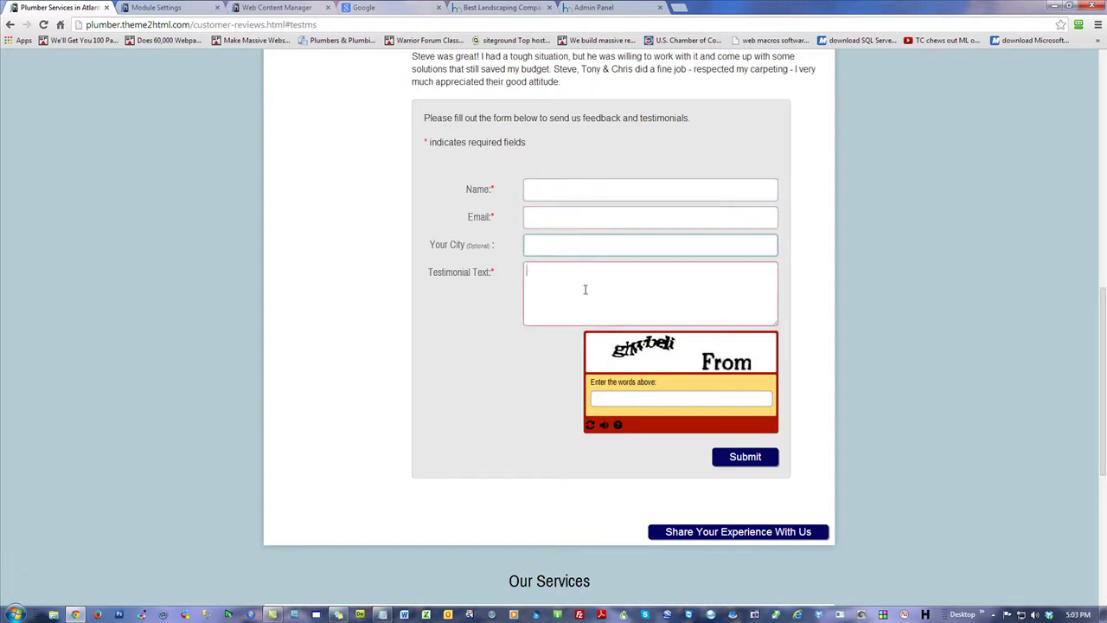
{"action": "left_click", "coordinate": [666, 394]}
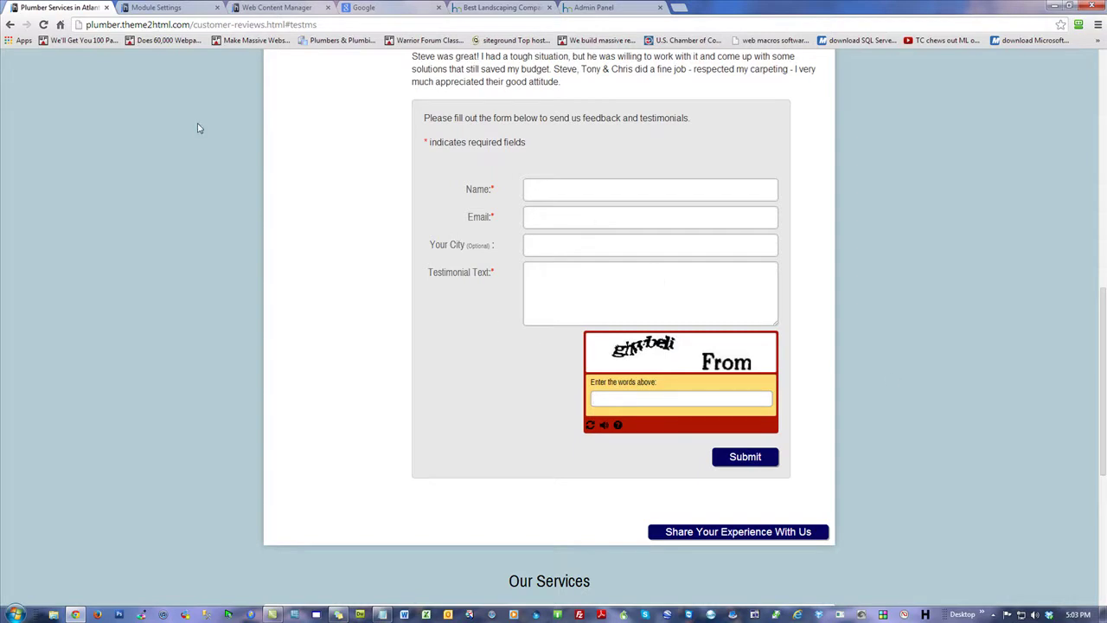
- Return to the Customer Reviews list to look over the posted reviews and reopen the testimonial submission form
{"action": "left_click", "coordinate": [9, 24]}
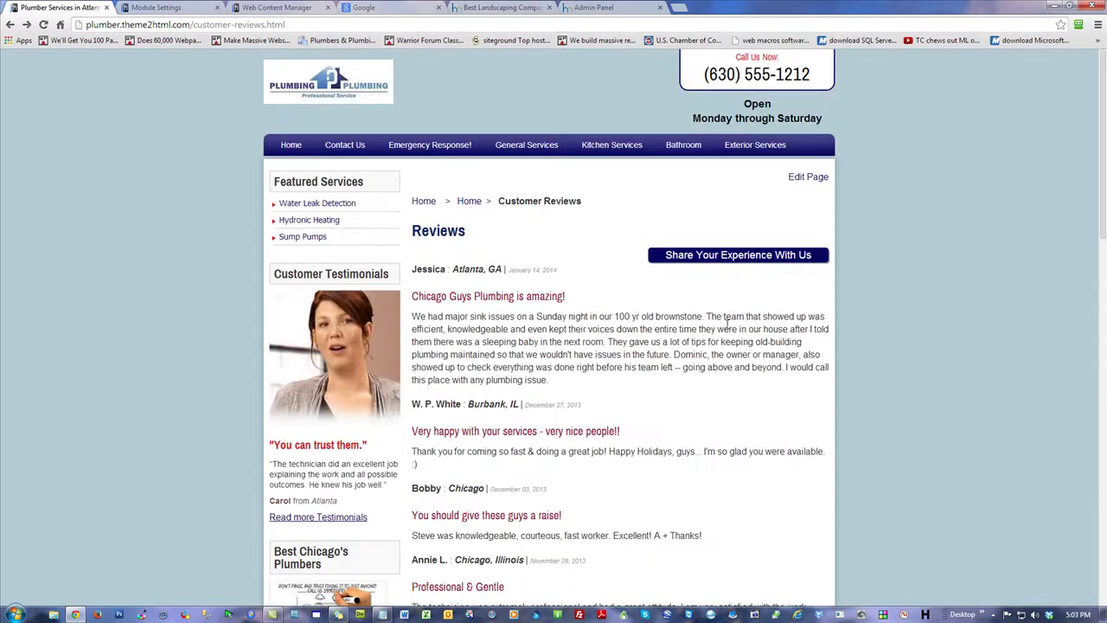
{"action": "scroll", "coordinate": [869, 337], "scroll_direction": "down", "scroll_amount": 2}
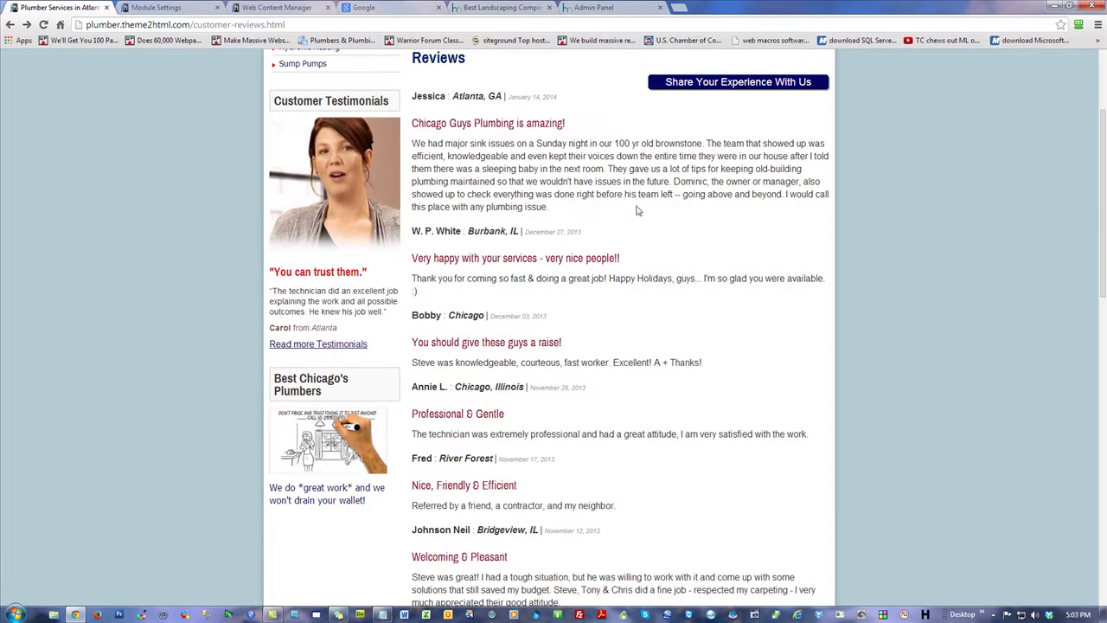
{"action": "scroll", "coordinate": [618, 298], "scroll_direction": "up", "scroll_amount": 2}
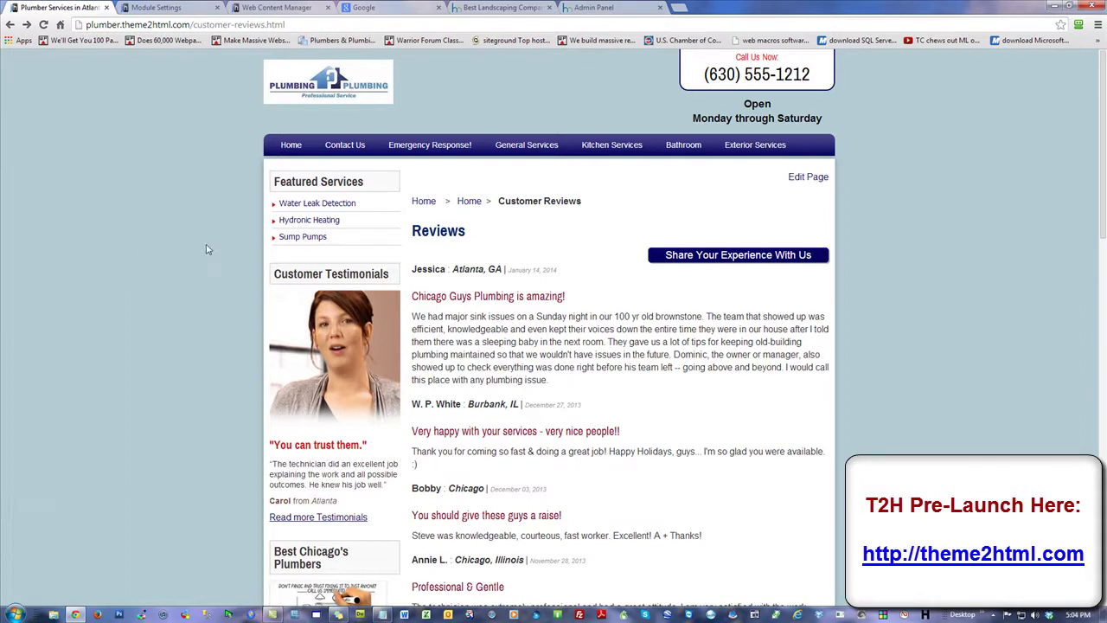
{"action": "left_click", "coordinate": [754, 259]}
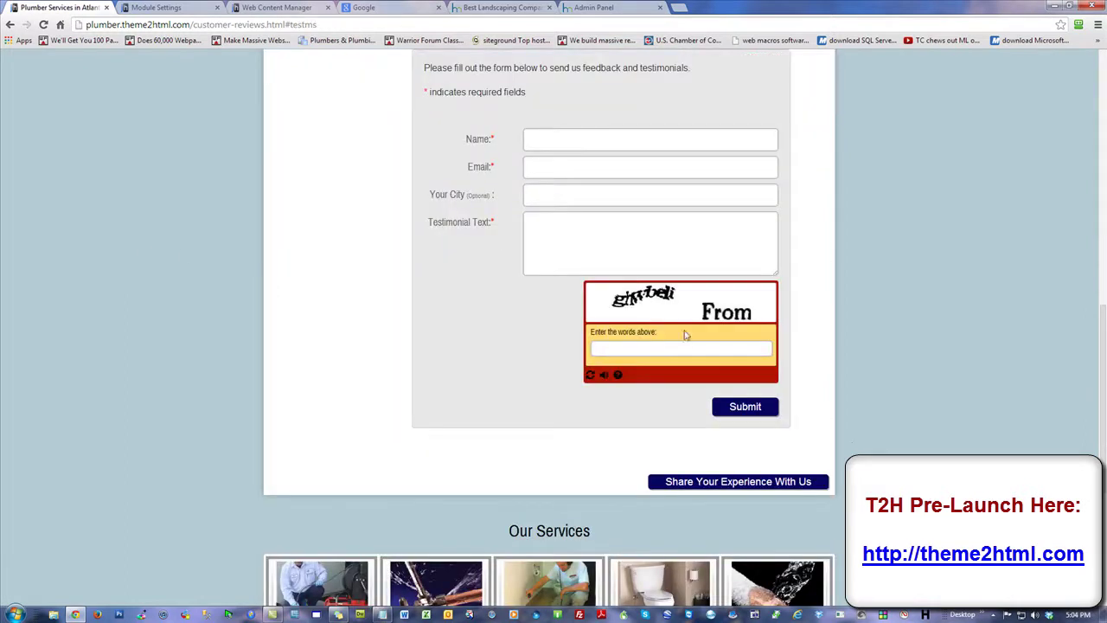